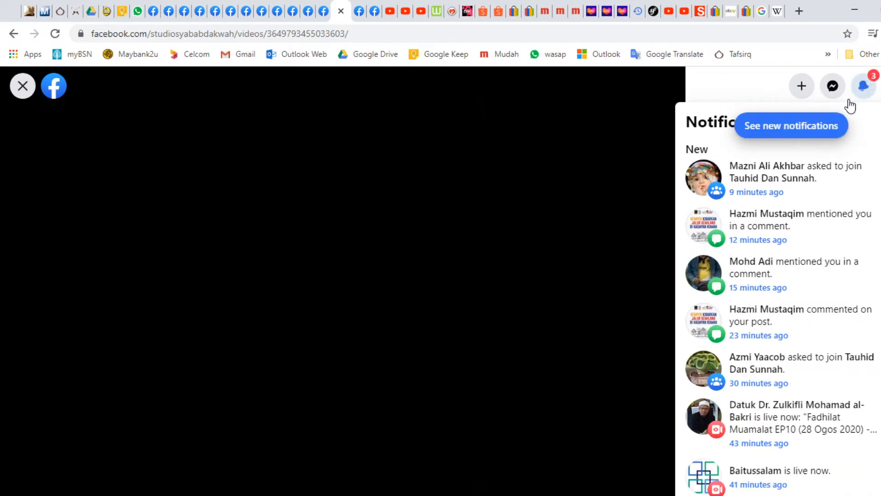
Step: Expand the post's description, confirming the Tafsir Al Quran Surah Yunus lecture, then minimize the browser
click(630, 210)
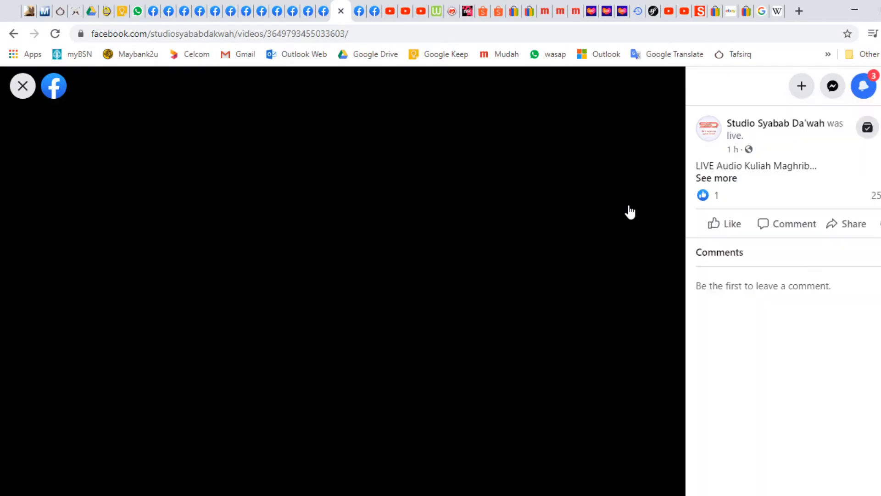
click(726, 179)
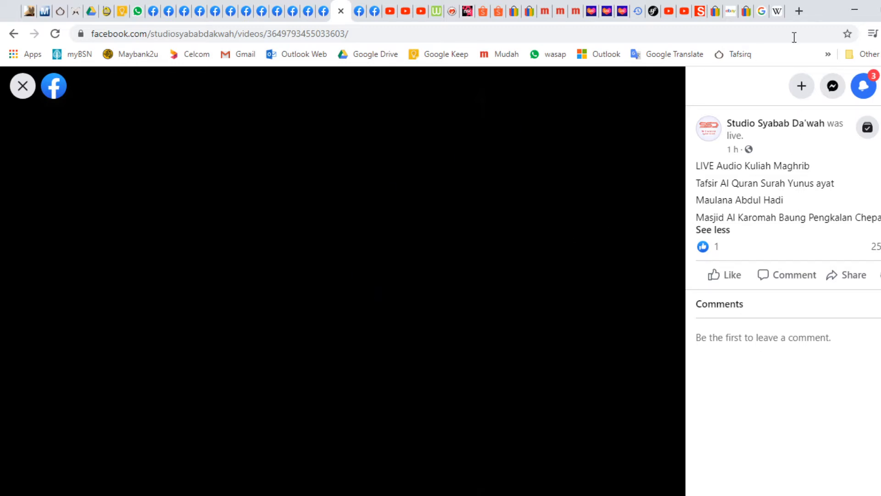
click(856, 11)
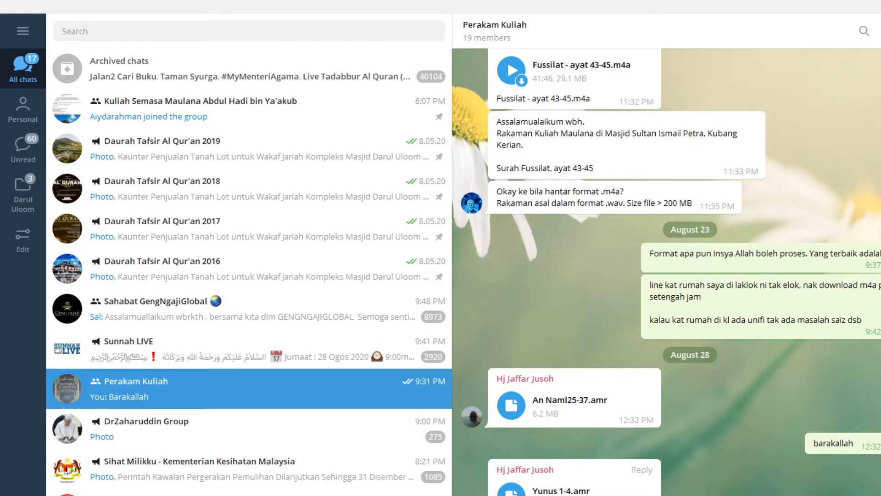
Step: Show the downloaded Yunus 1-4.amr file in its Telegram Desktop downloads folder
right_click(540, 494)
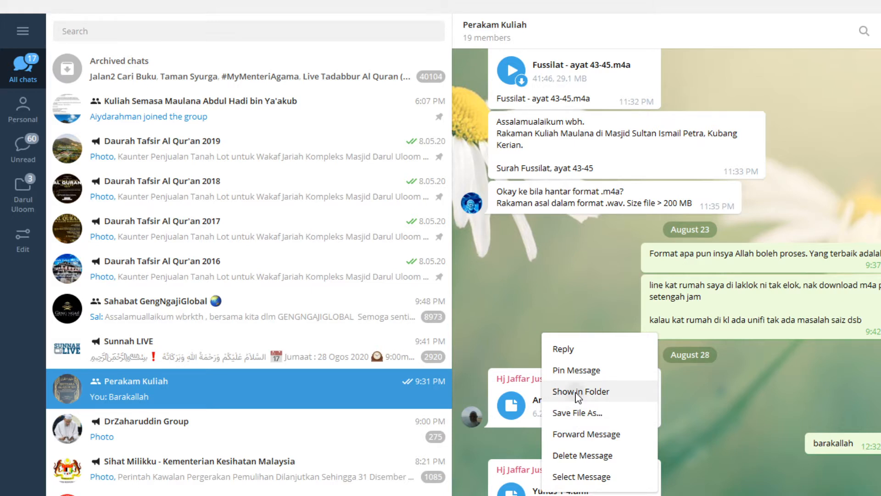
click(578, 394)
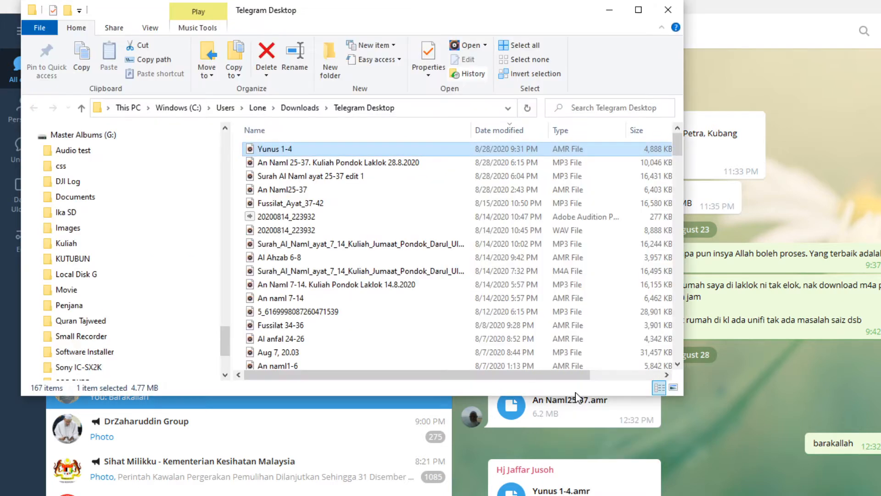
Step: Open Yunus 1-4 with Adobe Audition 2020
right_click(279, 150)
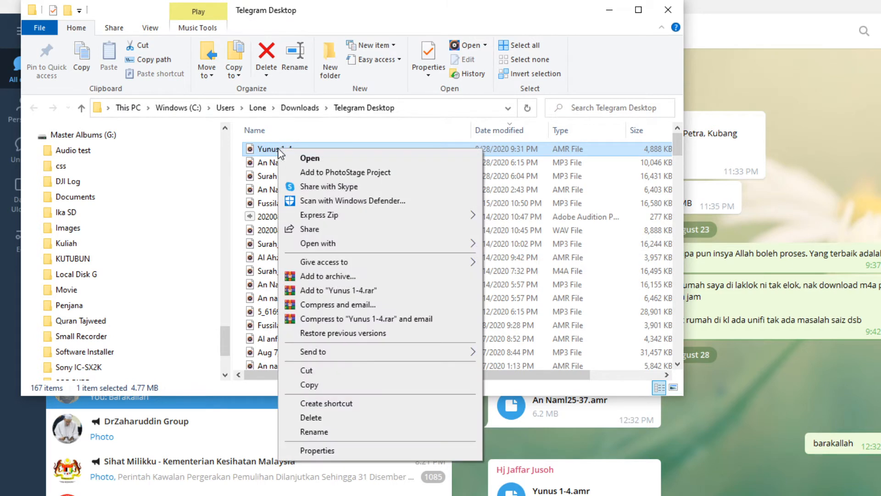
mouse_move(331, 243)
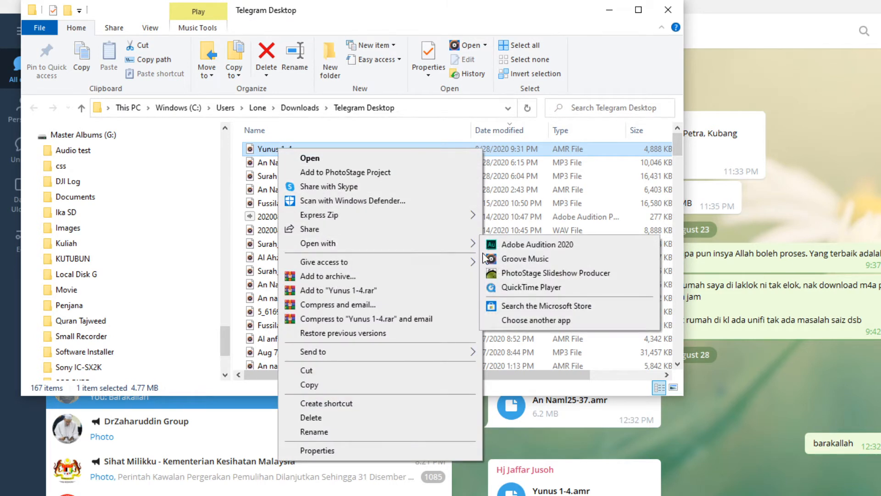
click(510, 248)
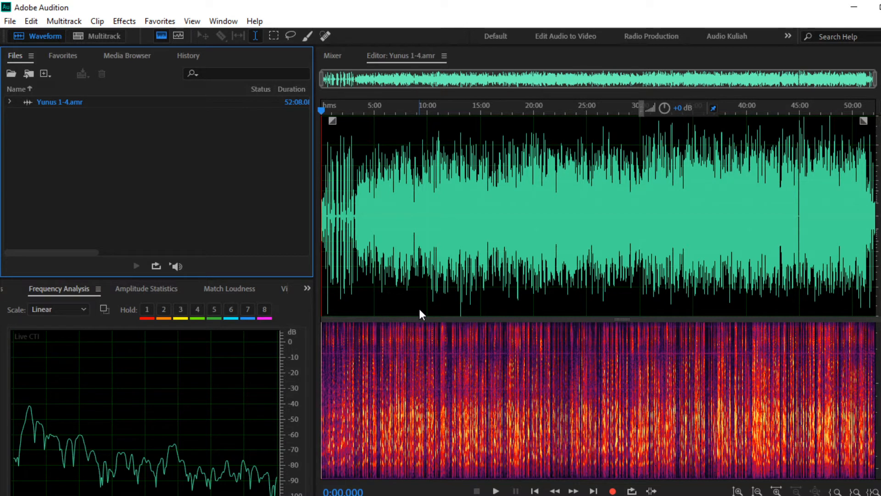
Step: Play the lecture from about 15:39, then switch to OBS Studio
click(488, 250)
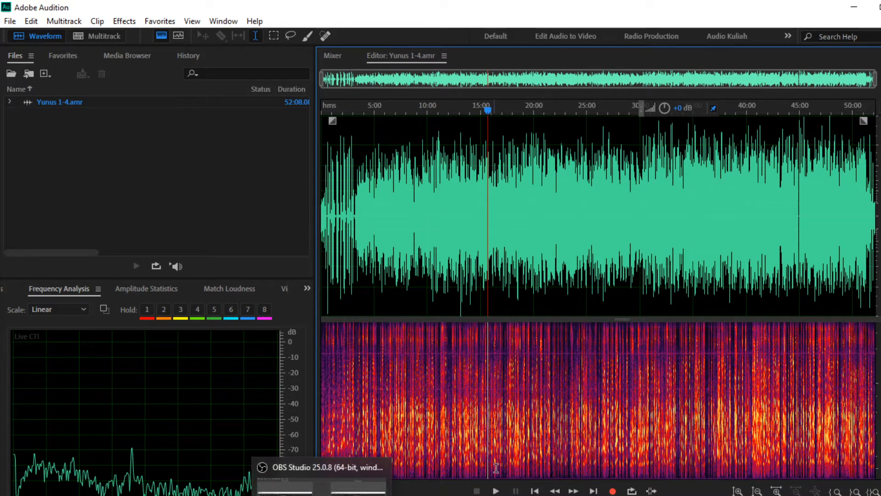
click(496, 491)
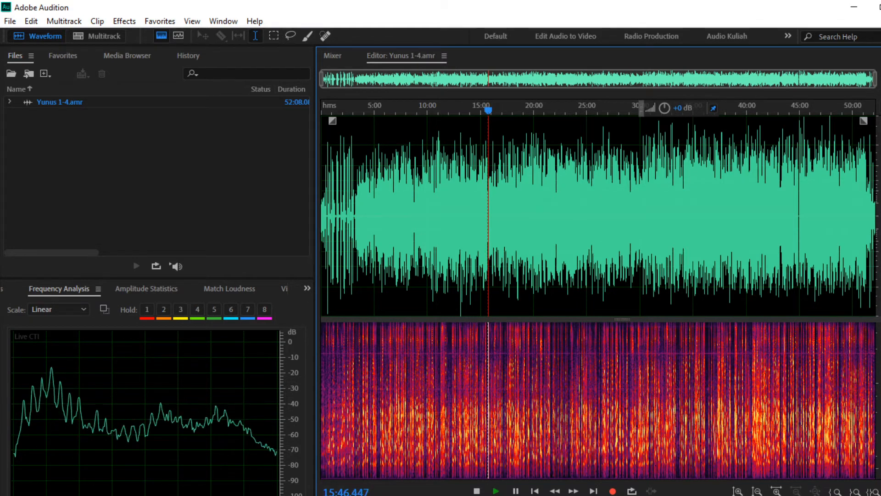
key(alt+Tab)
click(411, 495)
click(432, 494)
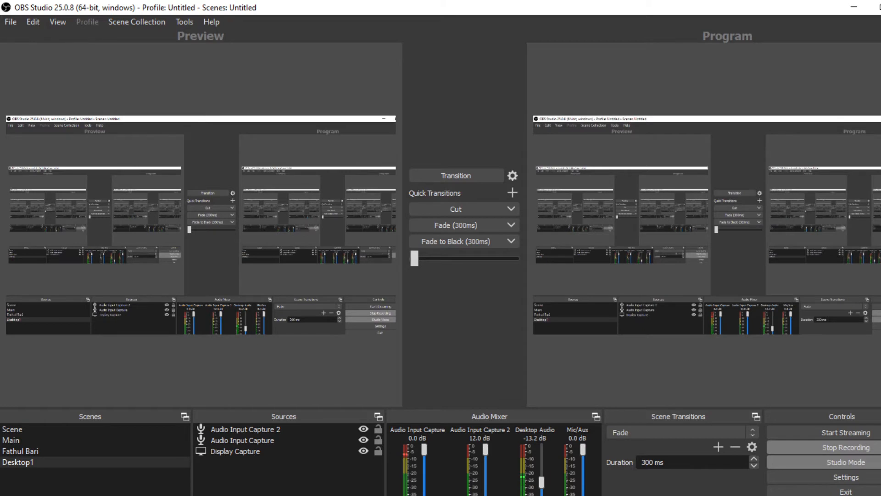
Step: Raise OBS Desktop Audio to -3.3 dB and hide the OBS window
drag(541, 482, 544, 461)
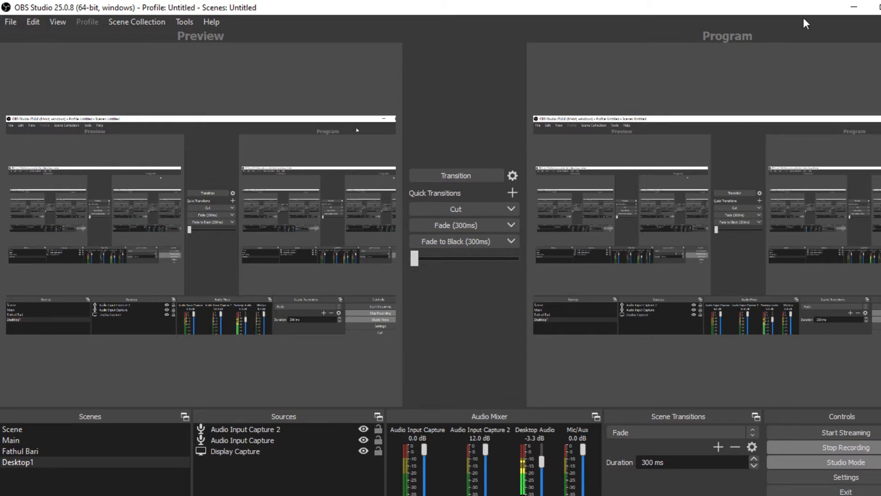
click(854, 7)
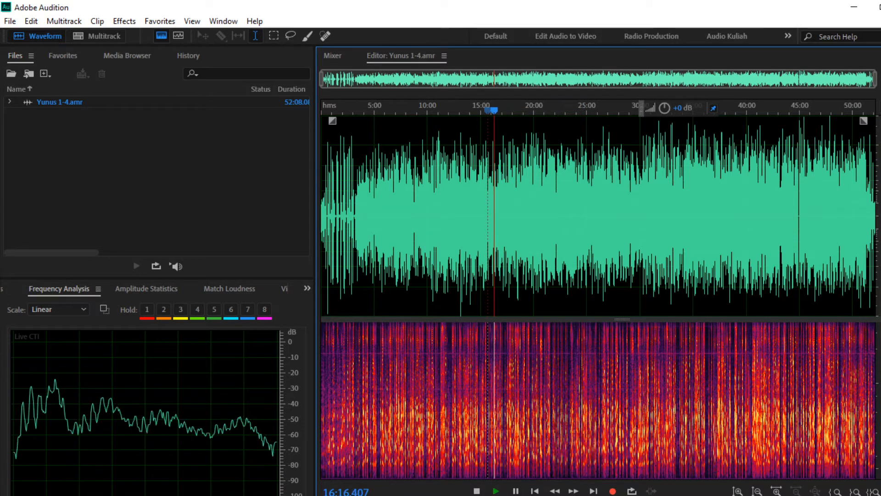
key(alt+Tab)
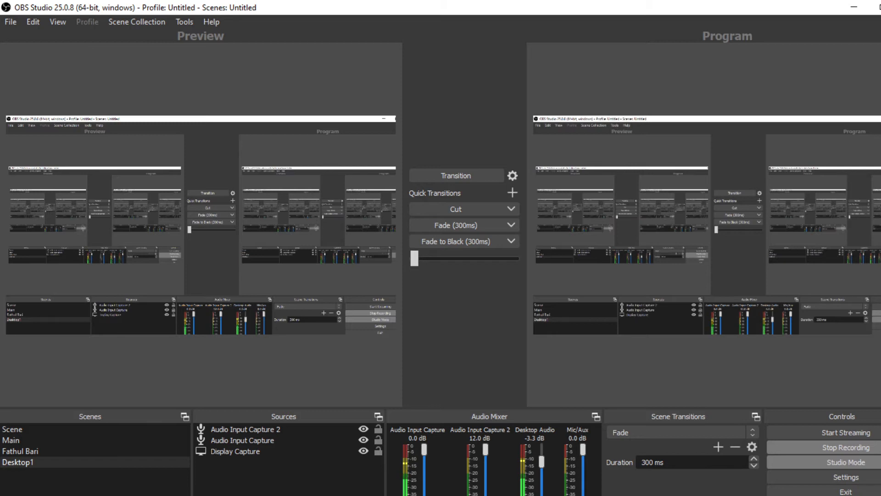
click(854, 7)
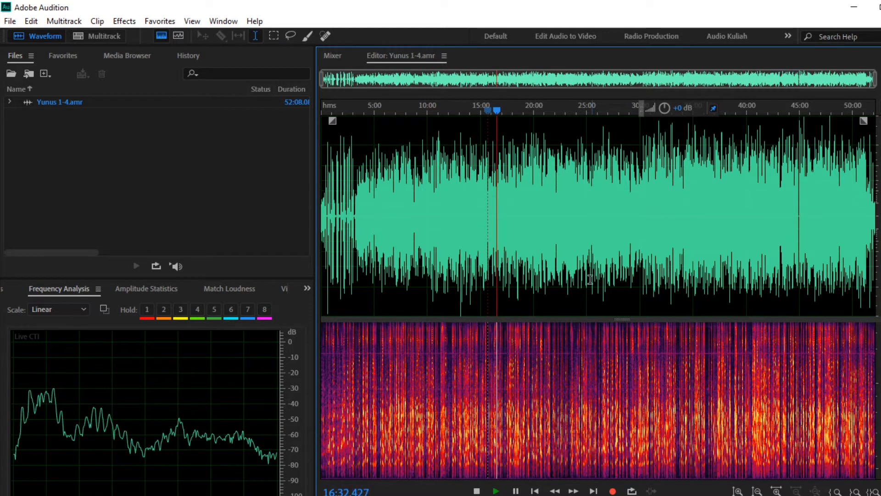
Step: Stop playback and listen to the recording's opening and its final seconds from about 51:59
key(space)
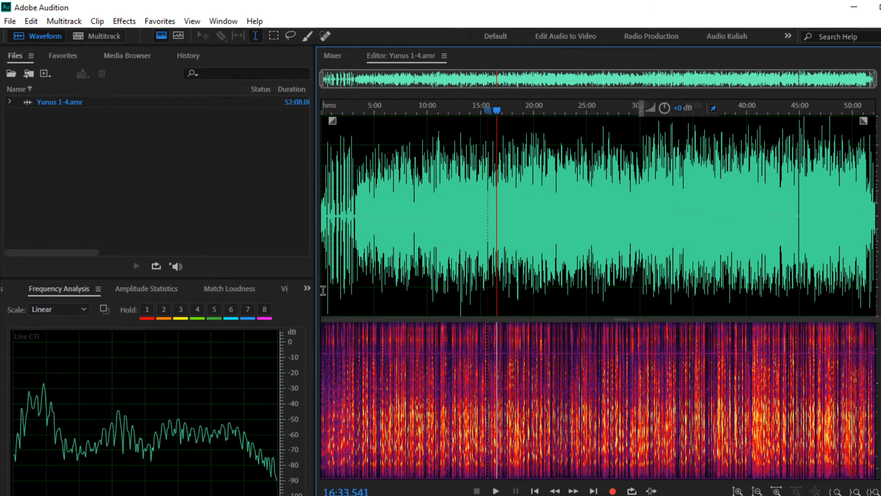
scroll(322, 294, up, 10)
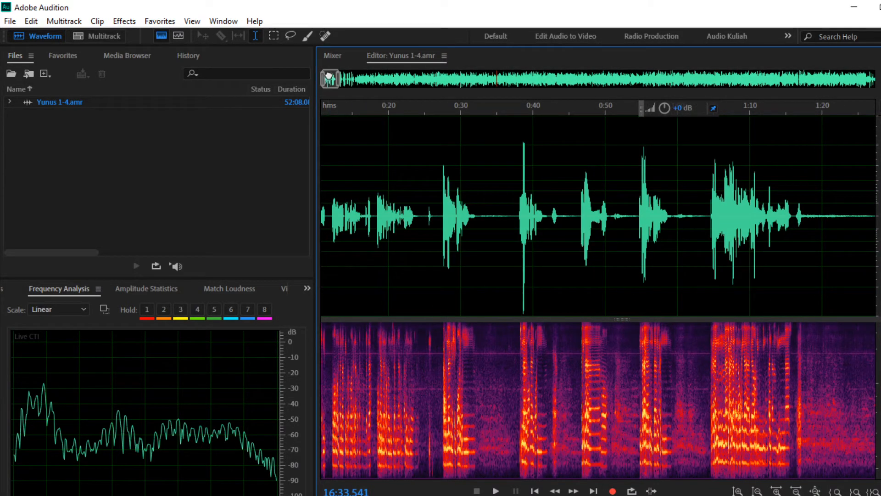
drag(329, 75, 322, 77)
click(326, 202)
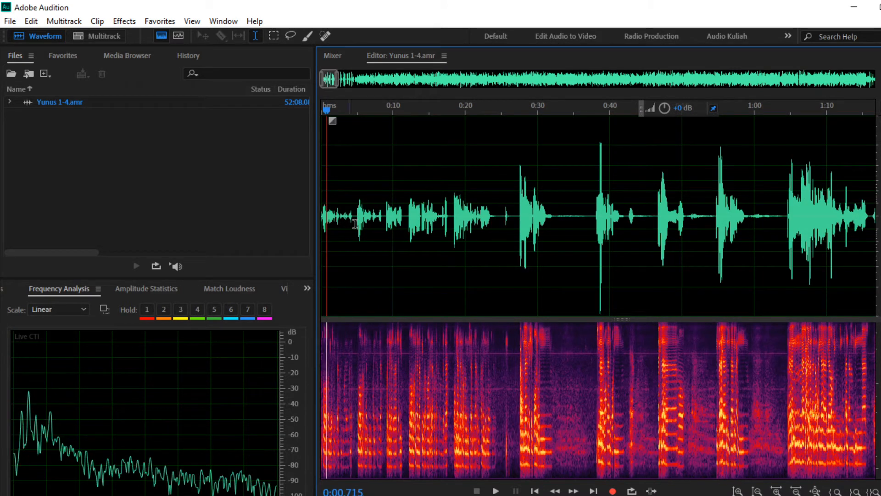
click(496, 491)
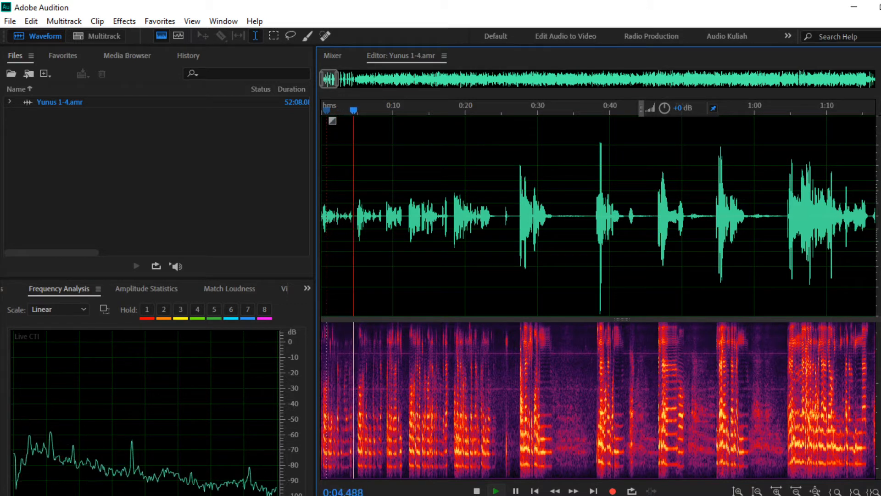
key(space)
drag(330, 79, 869, 79)
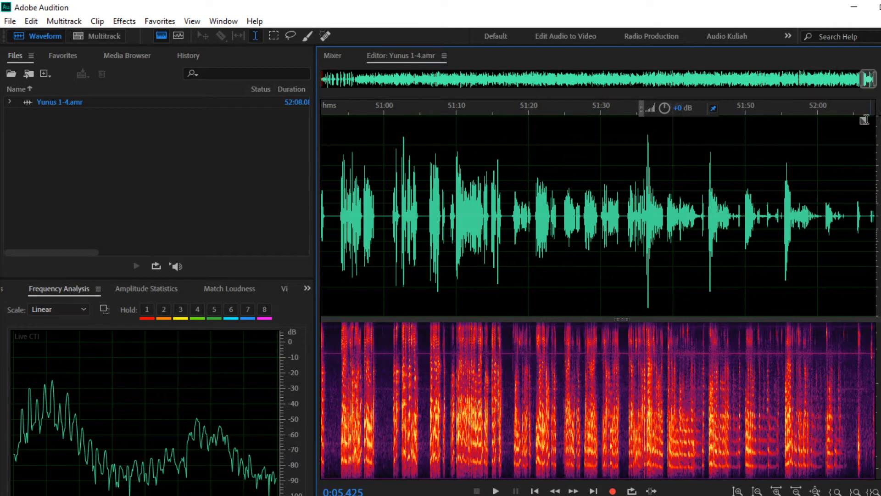
click(812, 221)
click(496, 490)
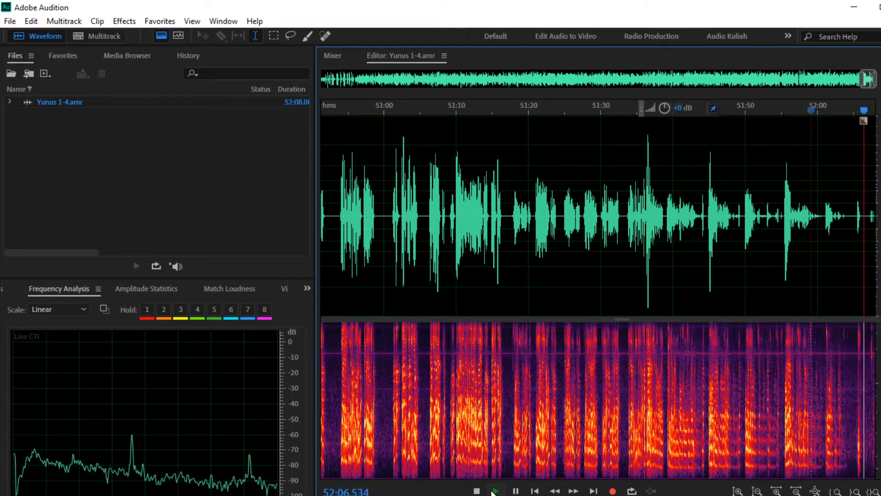
key(space)
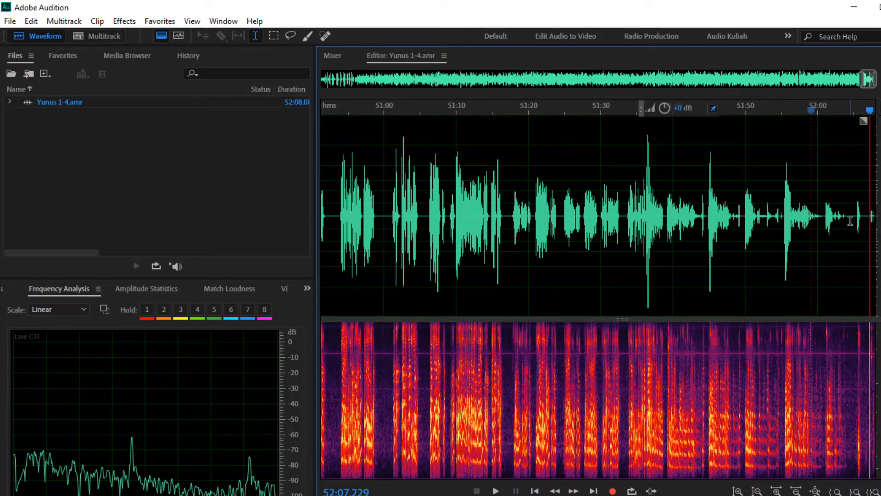
Step: Delete the tail from 52:05.041 to the end, trimming the file to 52:05.04
drag(854, 221, 876, 221)
right_click(878, 225)
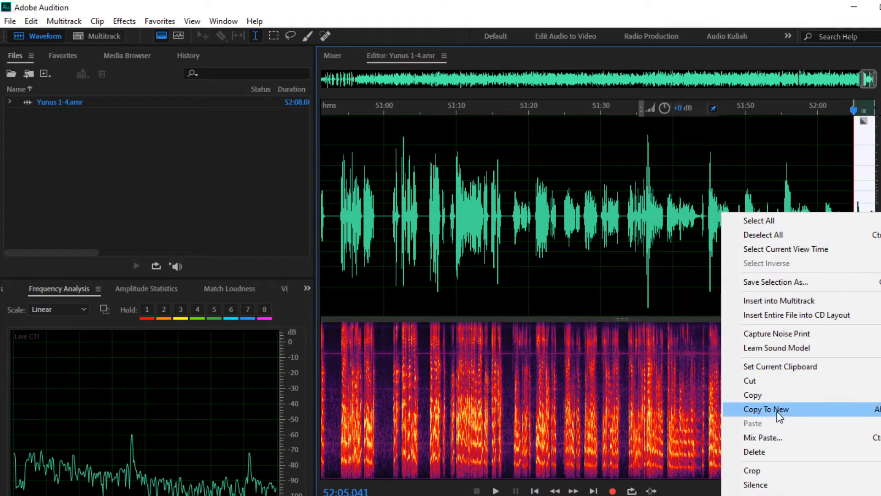
click(766, 452)
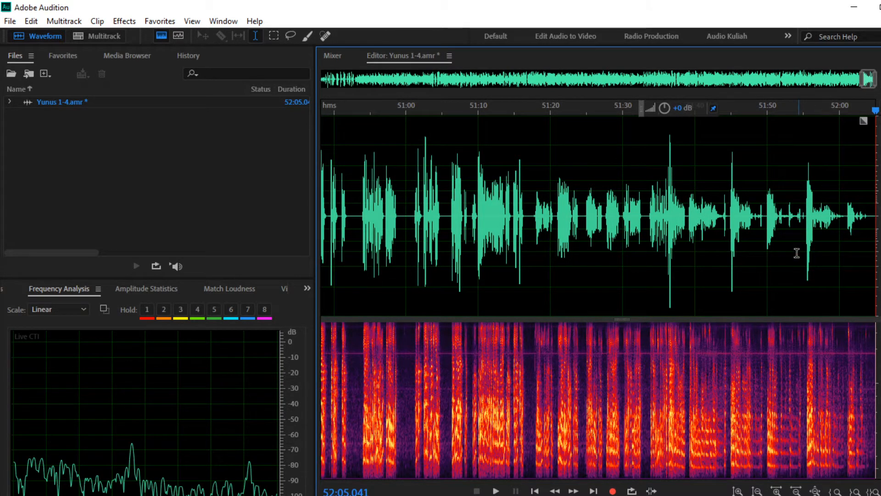
Step: Enlarge the spectrogram, zoom in, and place the playhead at 24:33 after a trial selection
drag(624, 318, 630, 274)
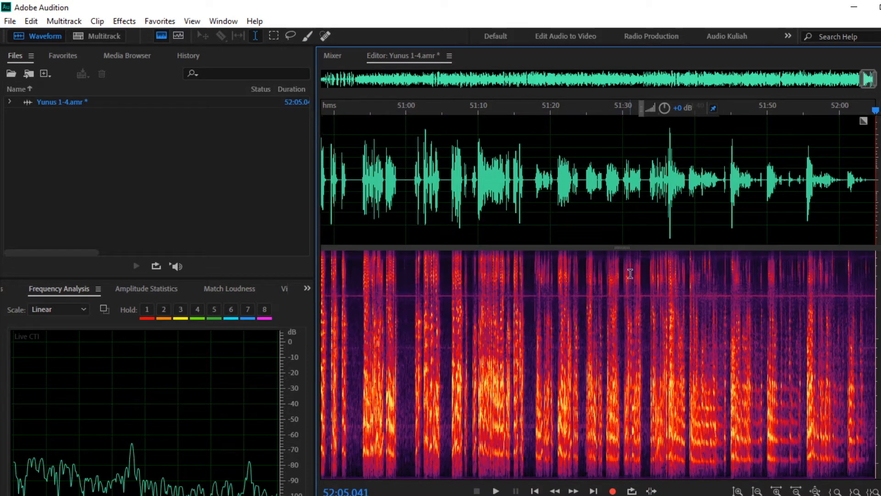
scroll(581, 296, down, 5)
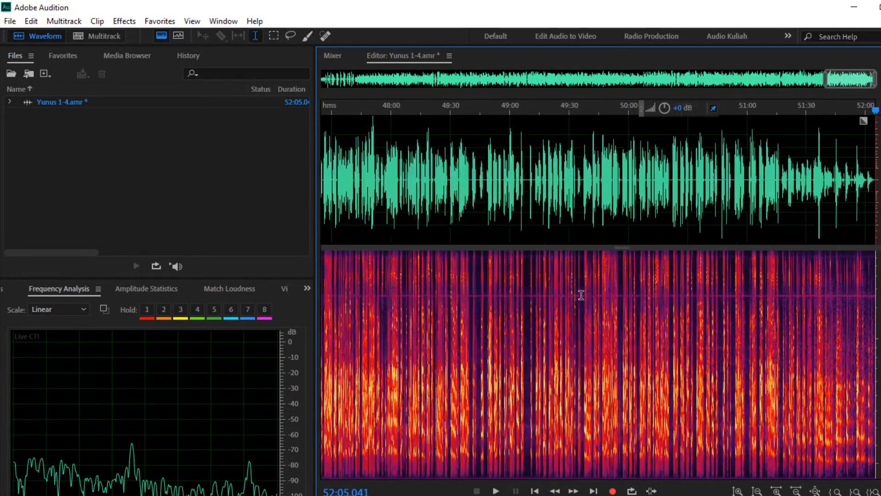
scroll(582, 295, down, 8)
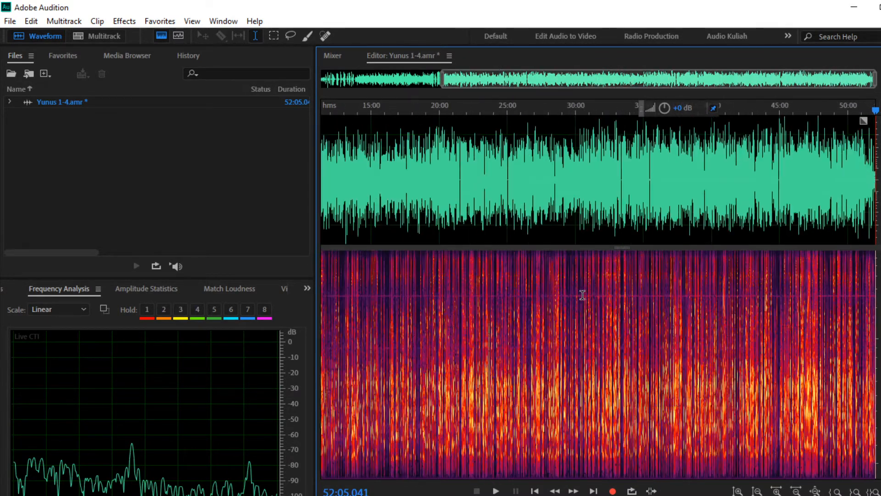
scroll(582, 295, down, 3)
scroll(582, 295, up, 12)
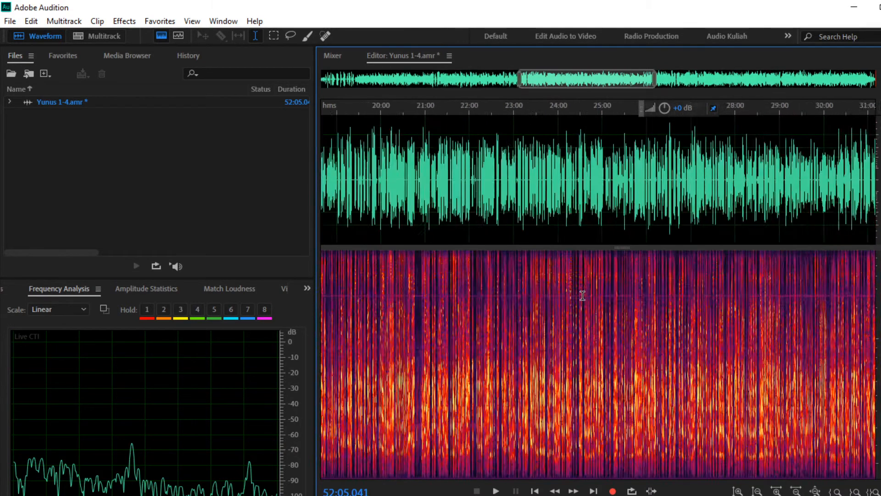
scroll(582, 295, up, 3)
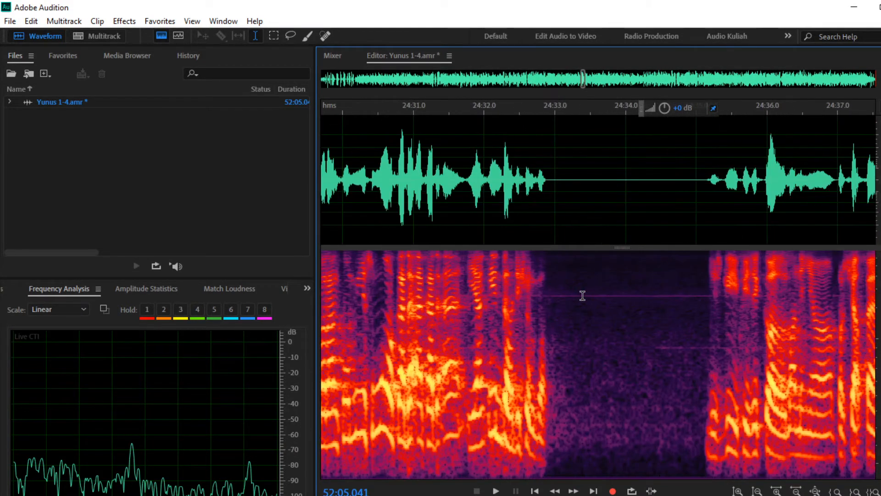
drag(570, 299, 696, 299)
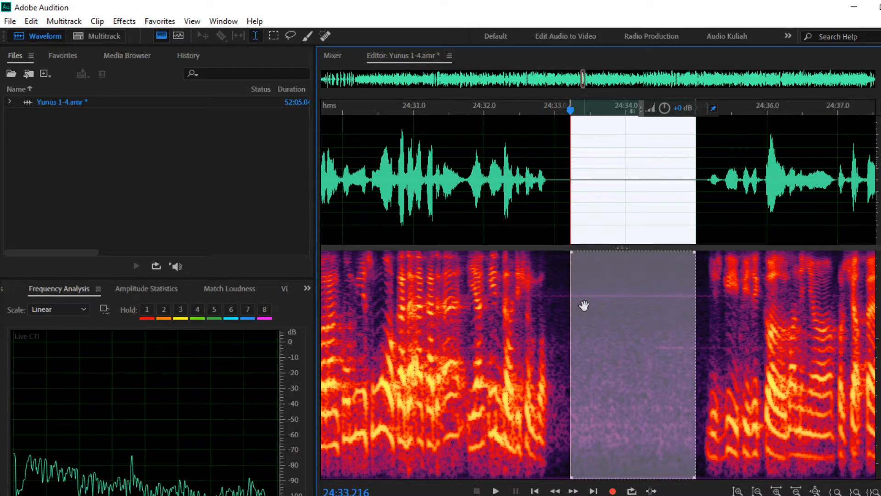
click(556, 334)
Step: Select the pause near 25:11 and narrow the spectral selection to the thin hum line
scroll(578, 322, down, 5)
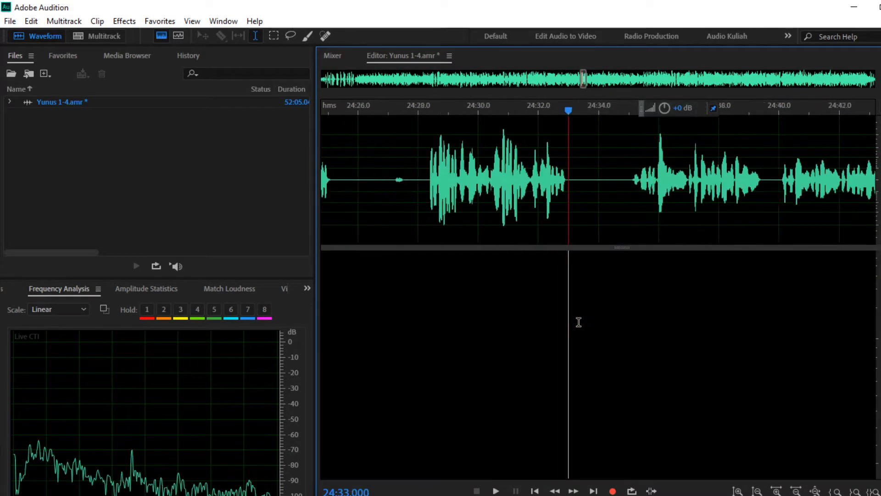
scroll(578, 321, down, 3)
scroll(529, 318, down, 2)
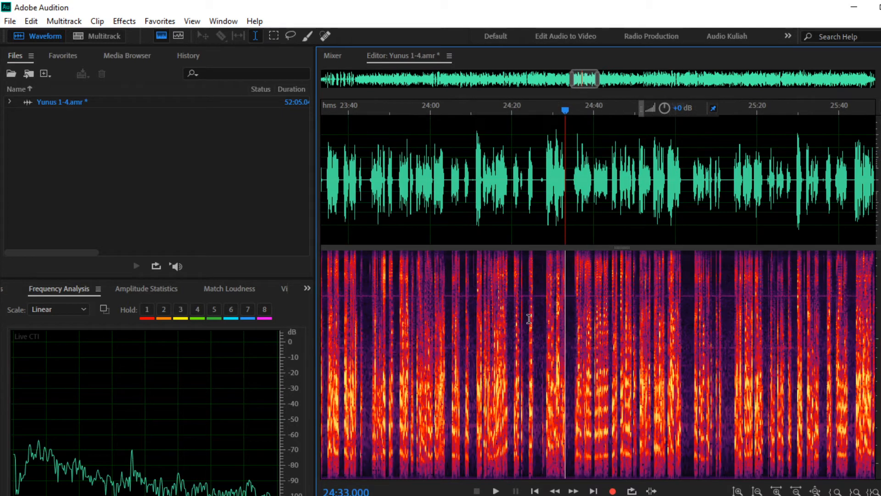
scroll(544, 313, right, 1)
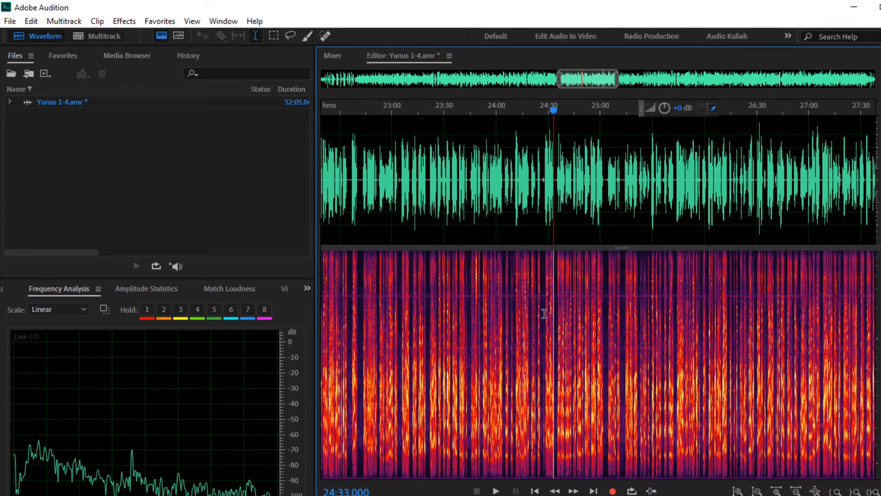
scroll(656, 341, right, 5)
scroll(655, 341, up, 4)
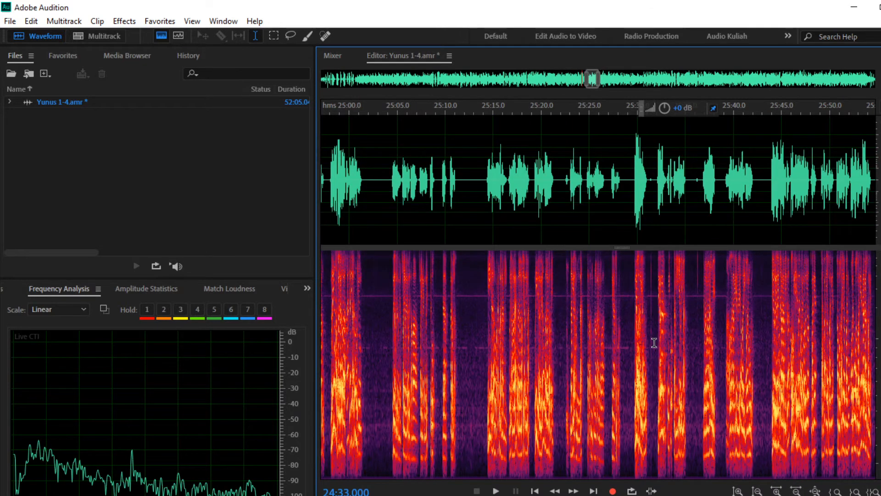
scroll(655, 342, up, 2)
scroll(367, 354, up, 6)
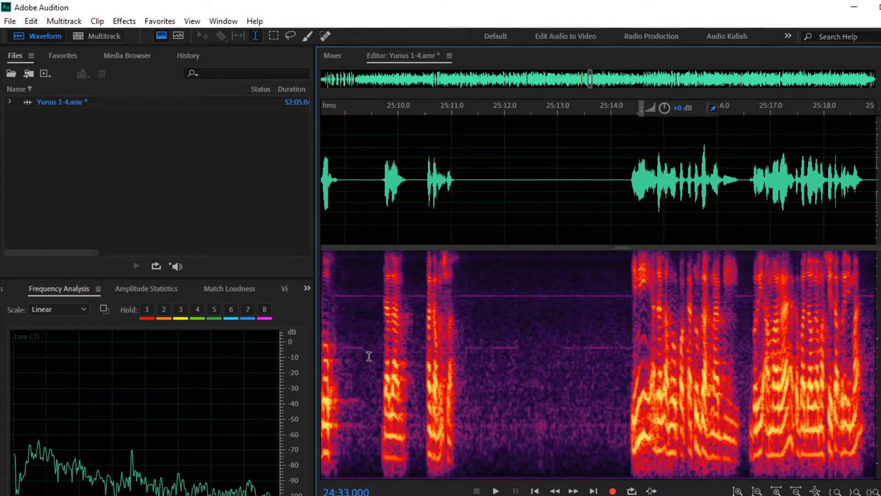
drag(472, 299, 624, 302)
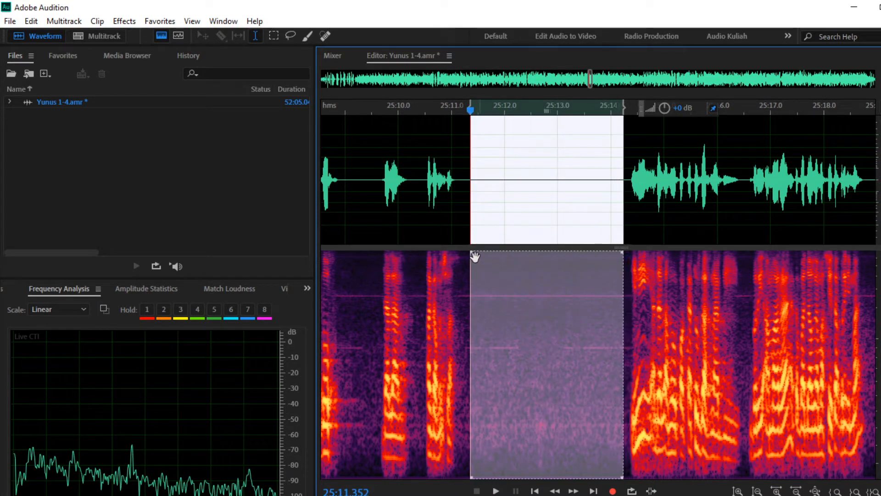
drag(472, 252, 472, 291)
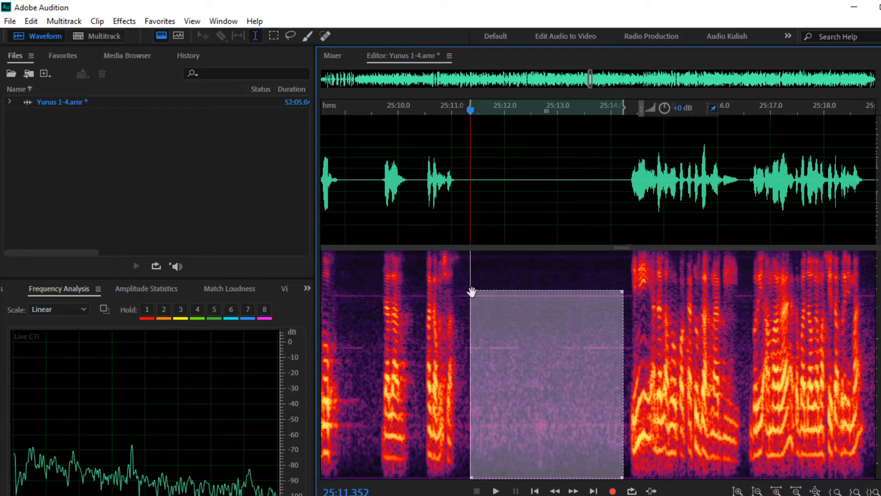
drag(469, 477, 473, 299)
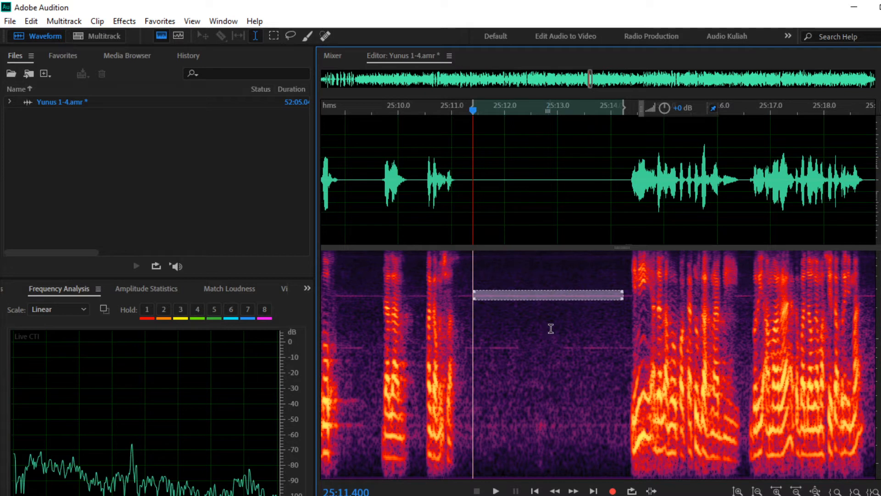
Step: Capture the hum band as a noise print, deselect, and bring up Noise Reduction / Restoration effects
right_click(551, 297)
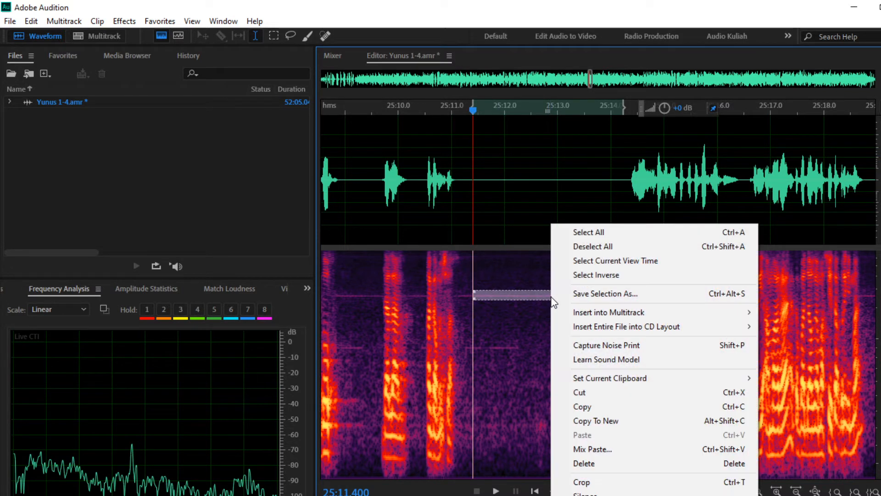
click(588, 347)
click(572, 341)
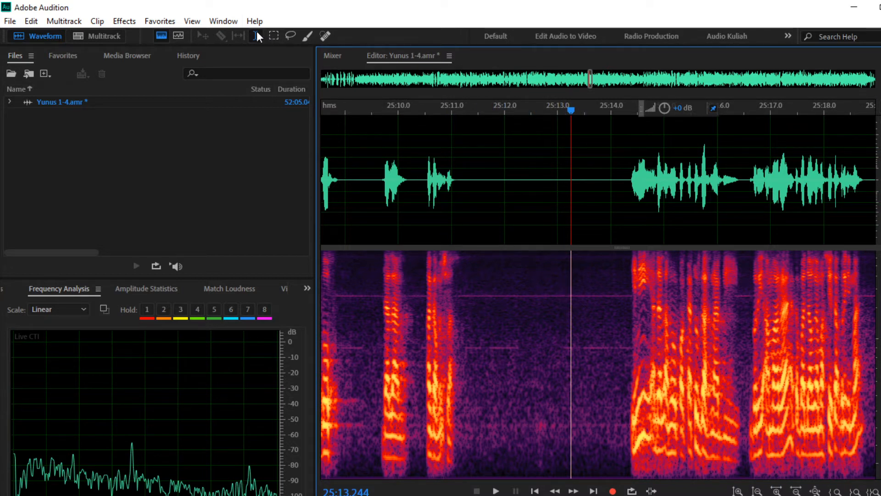
click(121, 22)
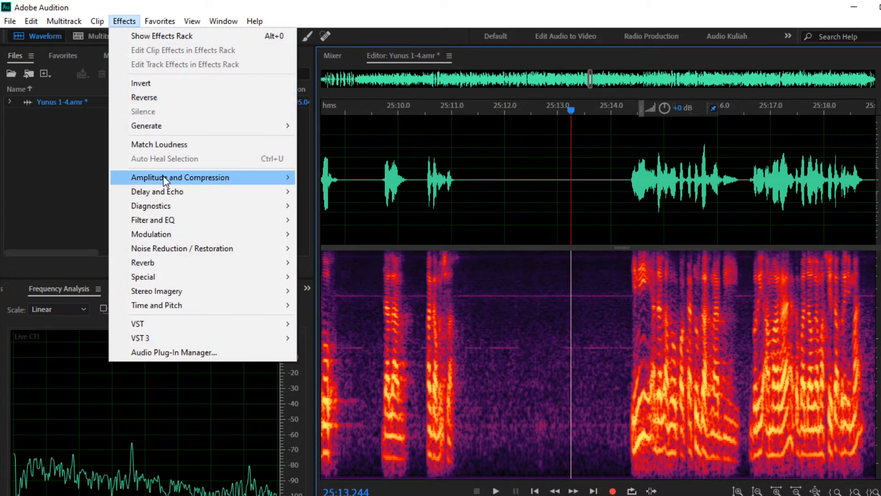
mouse_move(167, 254)
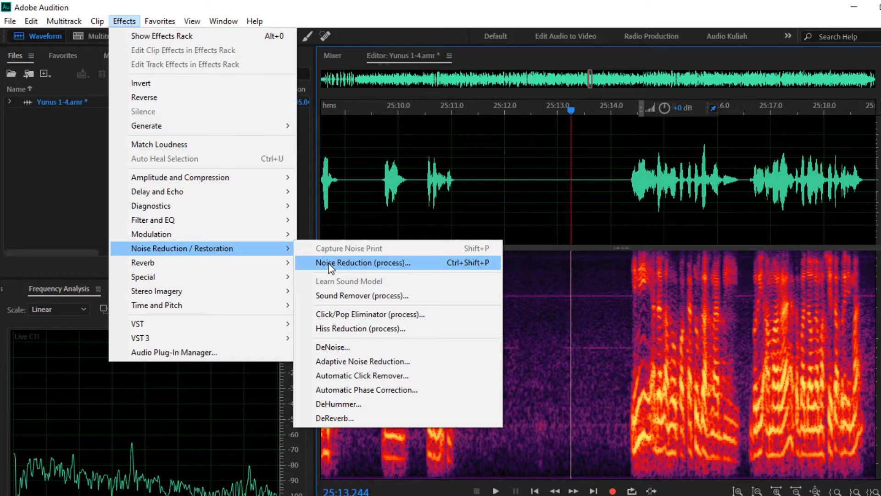
Step: Set Noise Reduction (process) to 30% and 20 dB with Output Noise Only off, and preview
click(329, 265)
drag(256, 58, 336, 58)
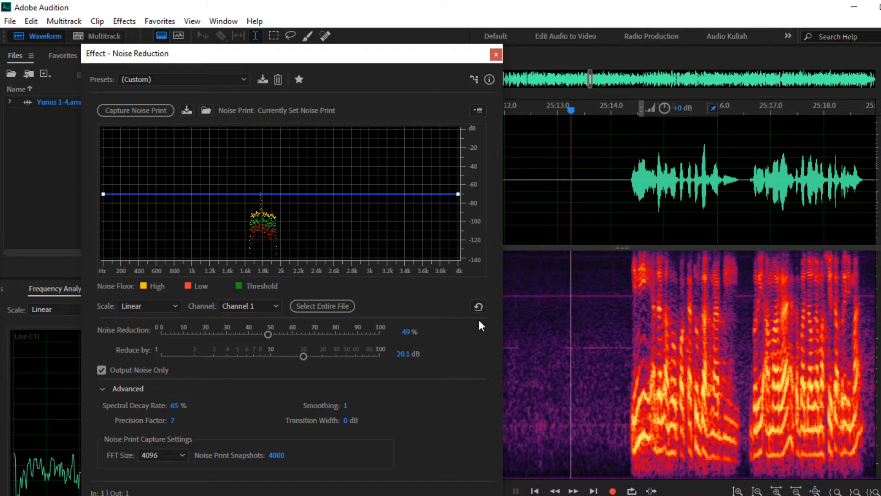
drag(266, 334, 230, 334)
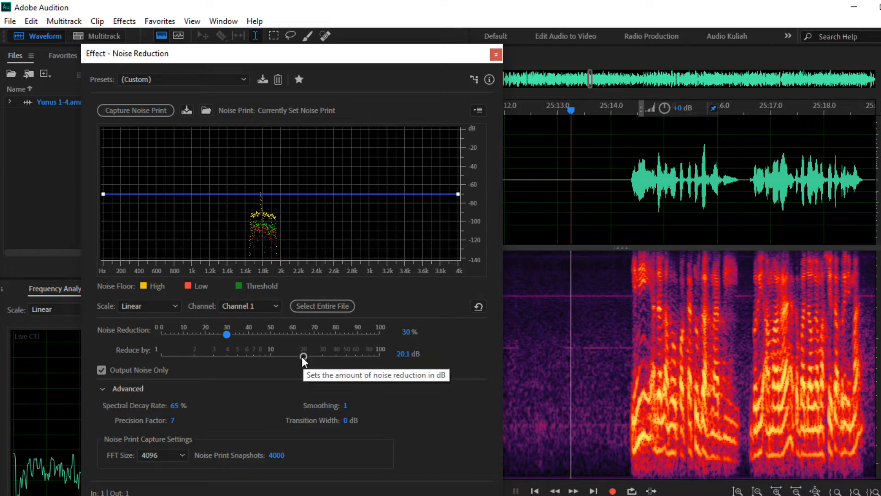
click(405, 358)
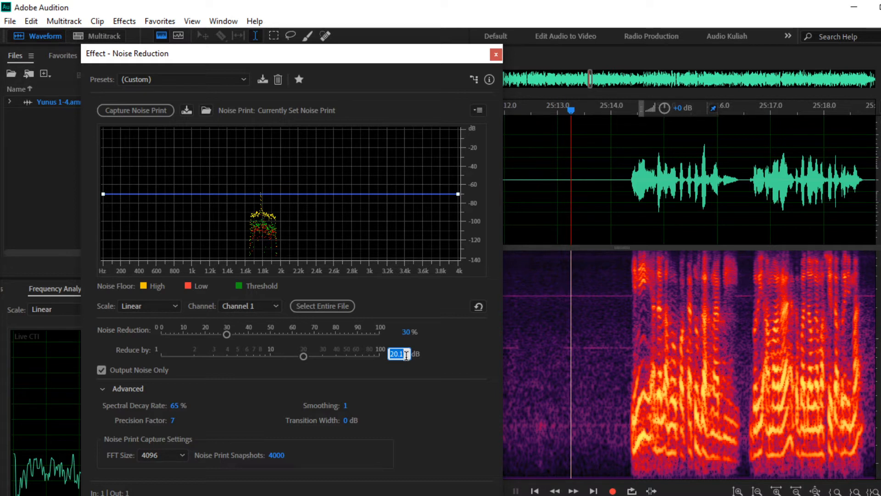
text(2)
key(Return)
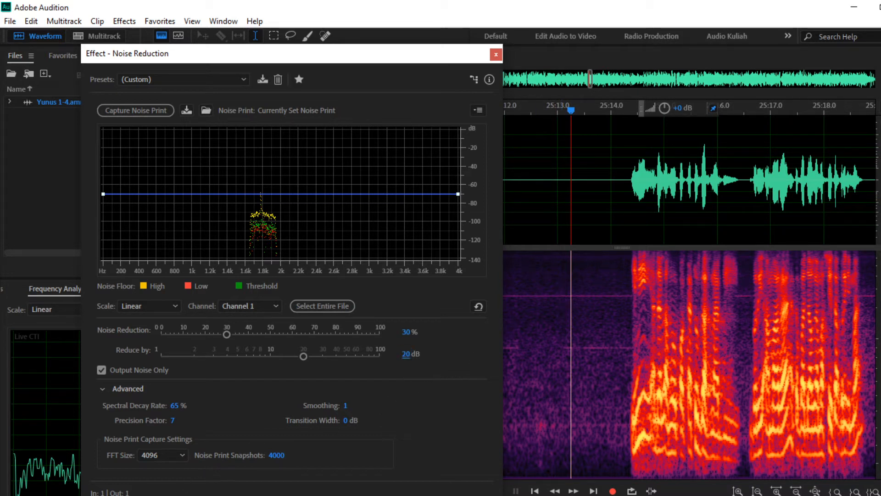
click(101, 370)
key(space)
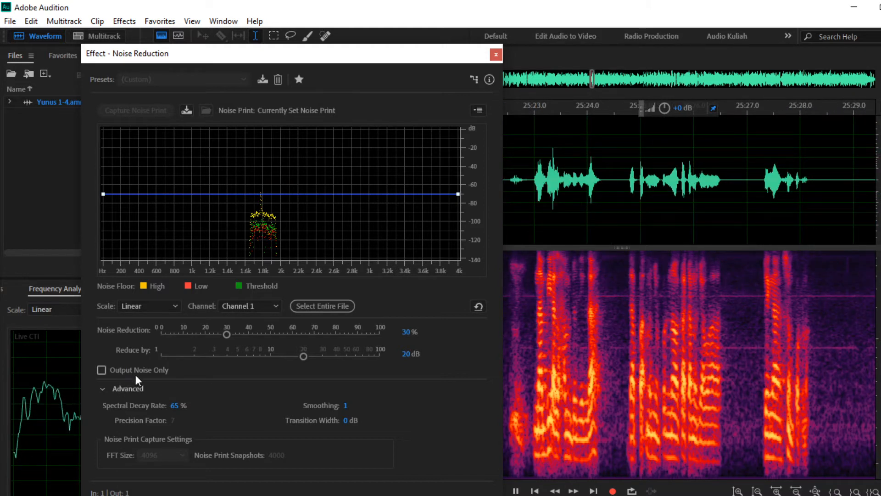
Step: Turn on Output Noise Only to hear just the removed noise, then return to OBS Studio
click(102, 370)
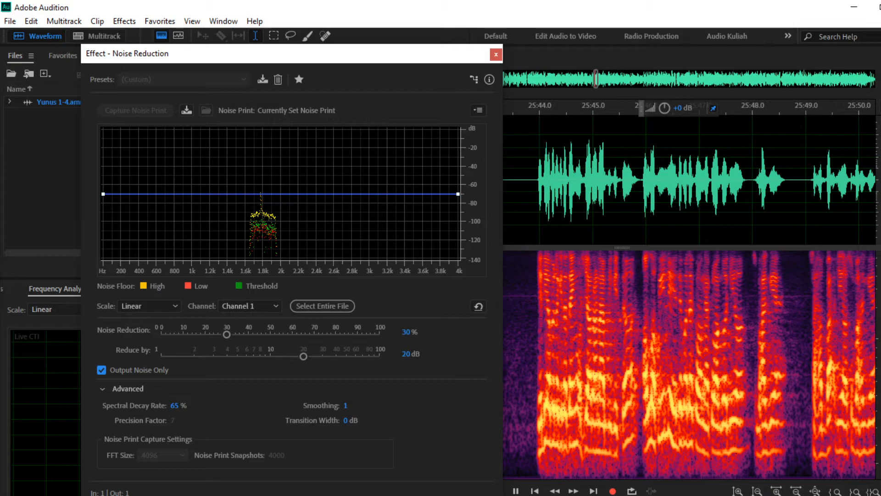
click(321, 494)
Step: Adjust OBS Studio's Desktop Audio fader to about -1.4 dB
right_click(404, 479)
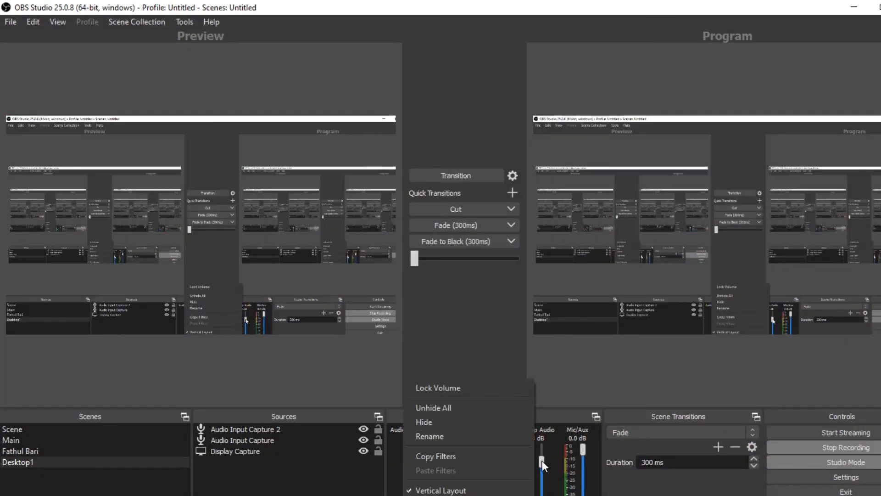
click(550, 473)
drag(542, 462, 542, 448)
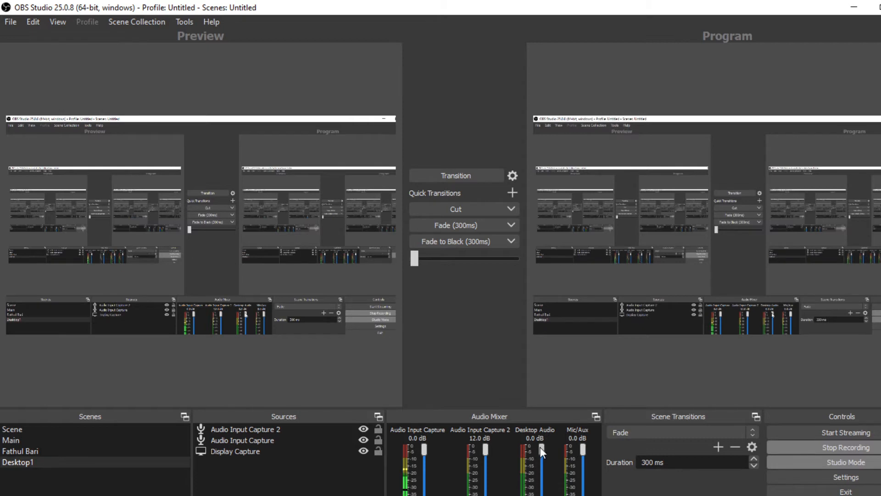
drag(540, 448, 541, 458)
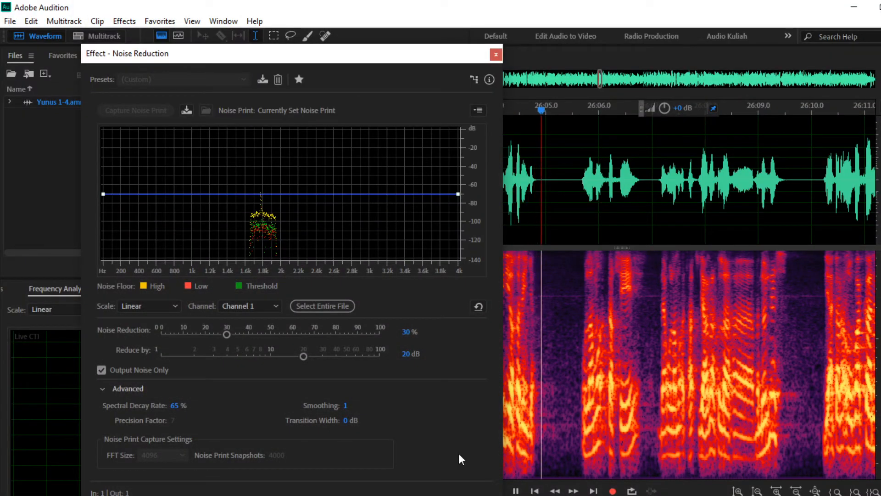
Step: Turn off Output Noise Only and apply Noise Reduction at 30% and 20 dB
click(101, 370)
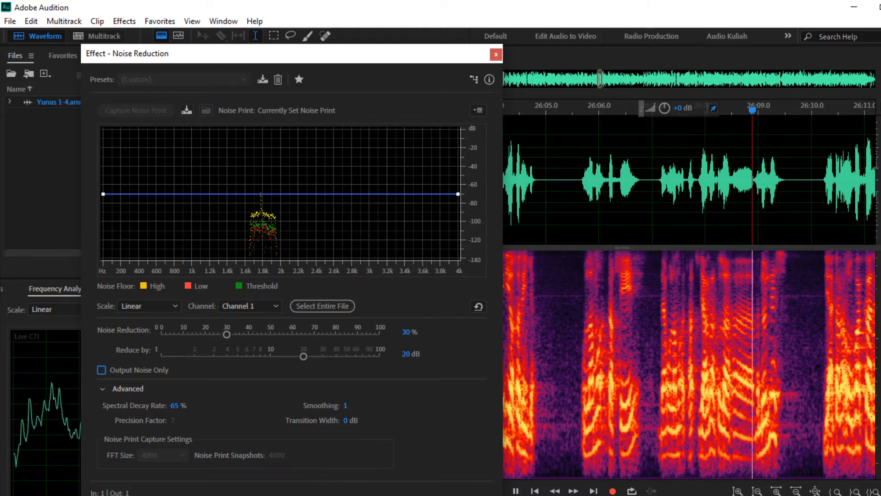
click(398, 491)
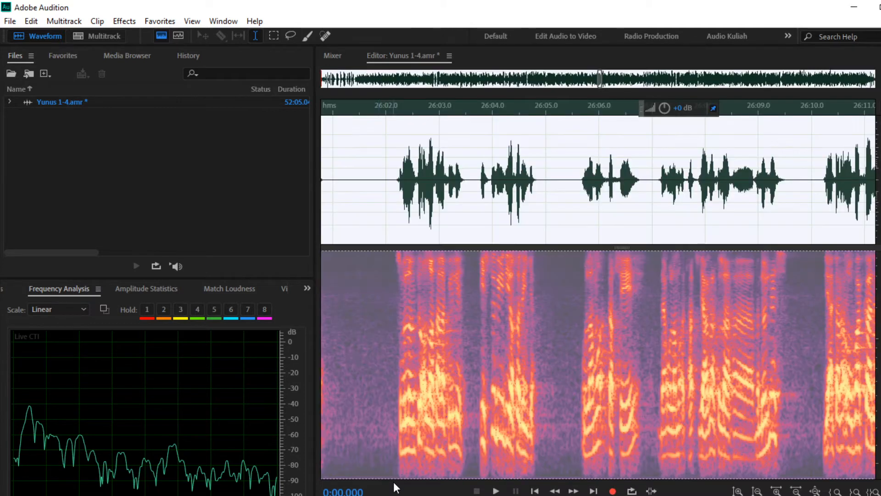
click(433, 389)
scroll(435, 389, down, 2)
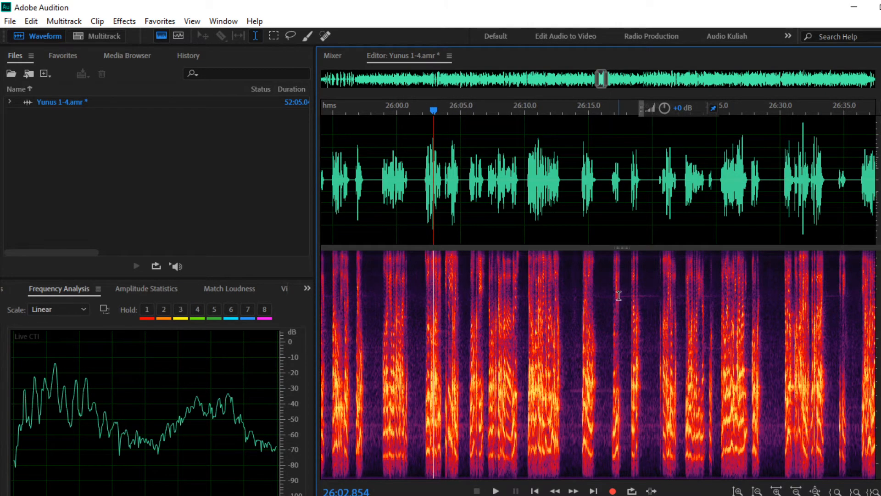
scroll(616, 299, down, 2)
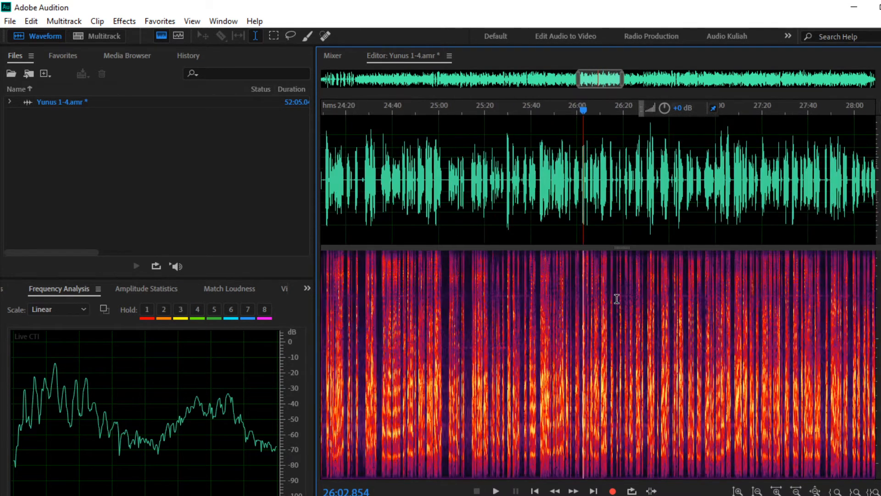
scroll(616, 297, down, 5)
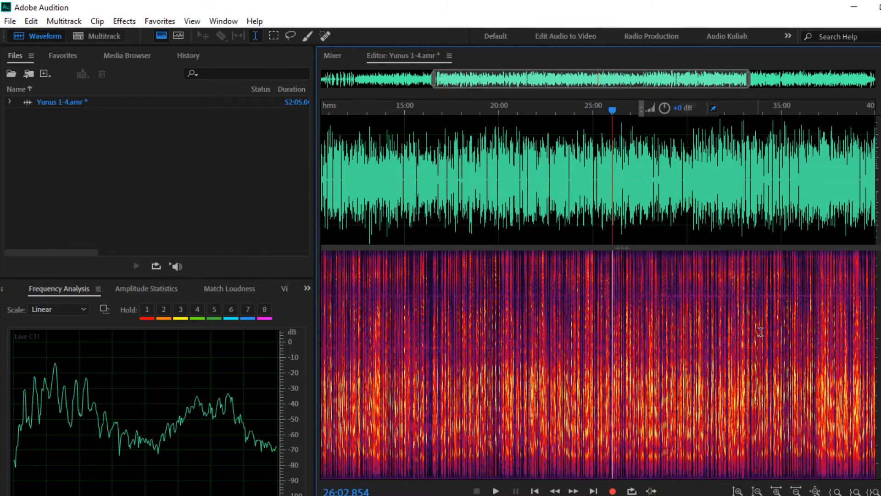
scroll(744, 344, up, 8)
scroll(709, 339, up, 10)
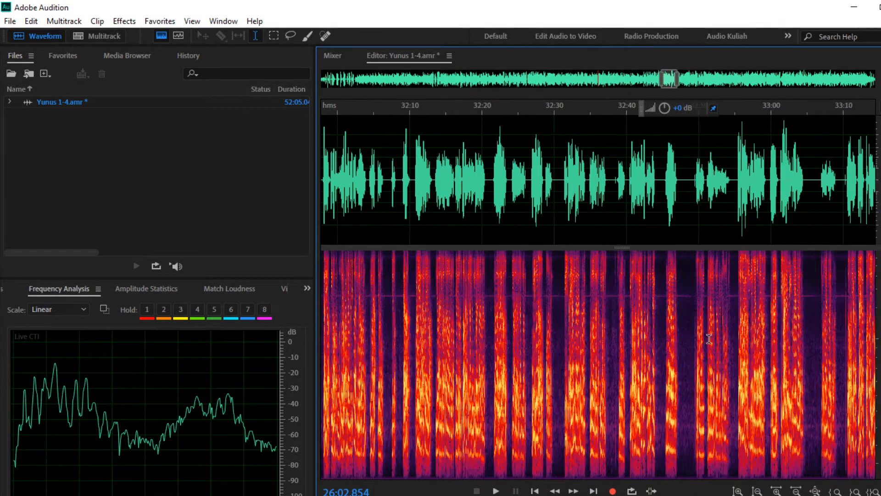
scroll(710, 338, up, 3)
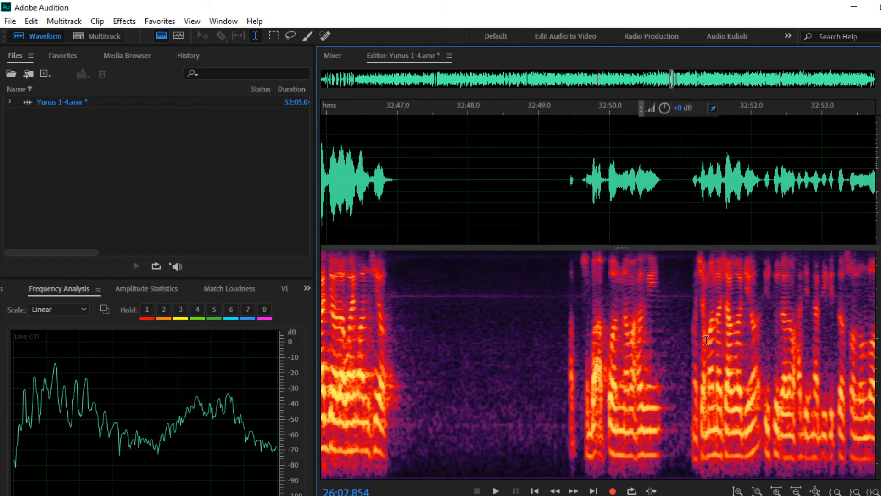
Step: Box the hum band in the 32:47–32:49 pause and capture it as a noise print
drag(396, 297, 540, 304)
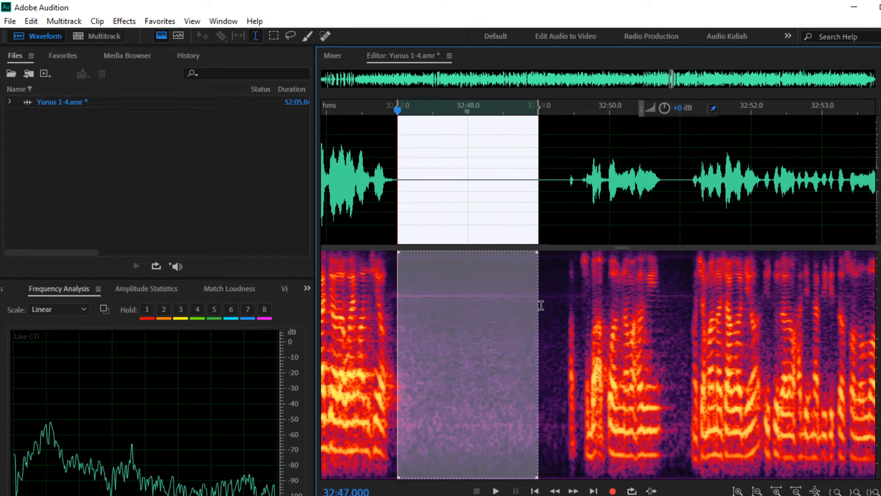
drag(397, 253, 398, 292)
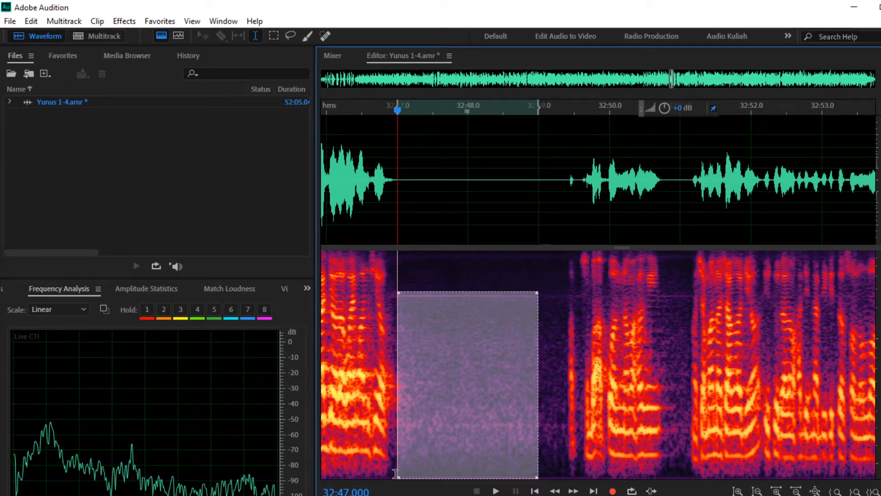
drag(399, 477, 394, 300)
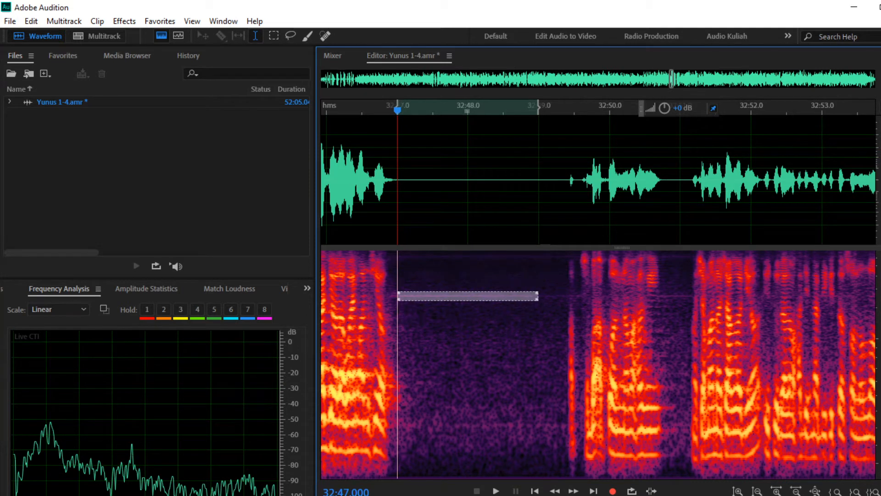
scroll(878, 292, up, 1)
scroll(878, 294, up, 3)
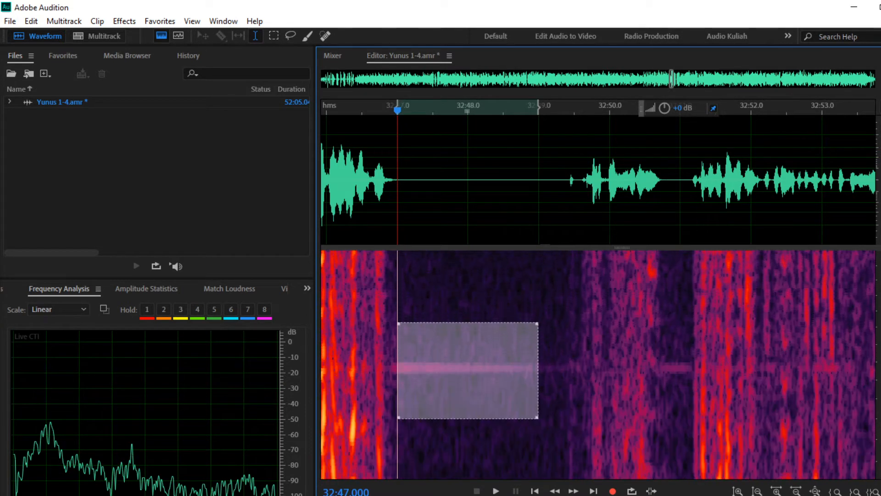
drag(540, 418, 526, 377)
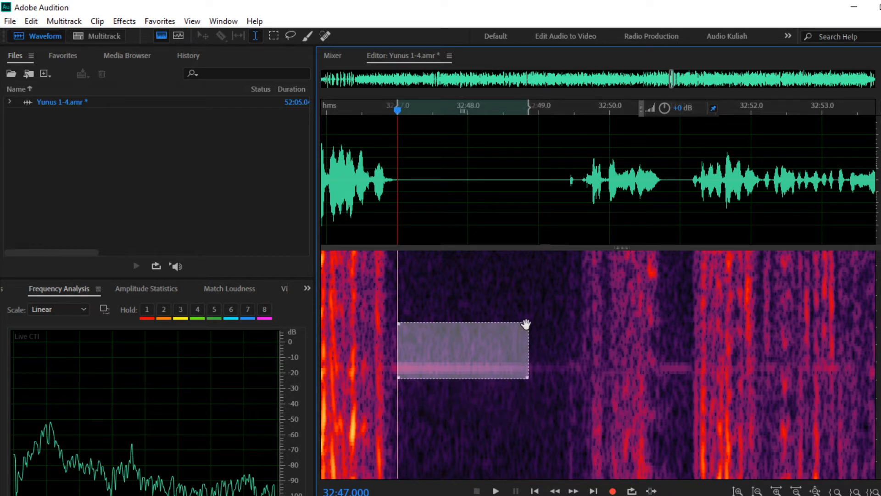
drag(528, 324, 519, 358)
right_click(487, 371)
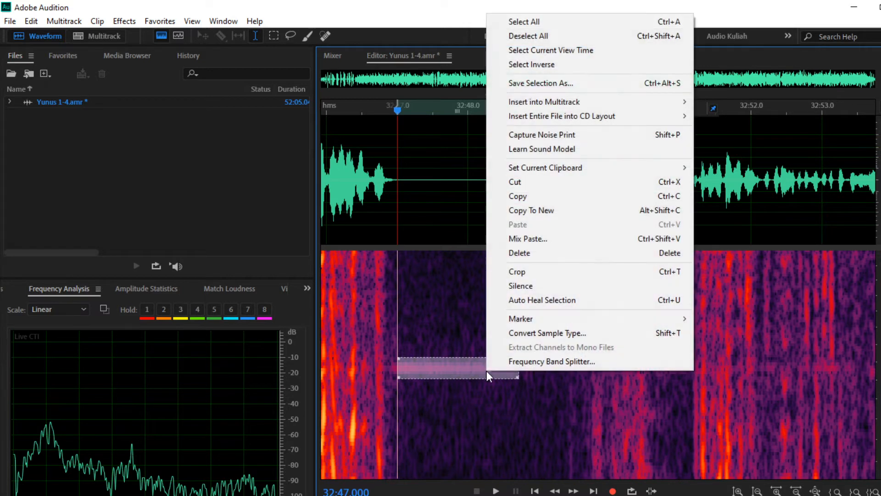
click(531, 134)
click(516, 305)
Step: Reapply Noise Reduction (process) to the whole file, keeping 30% and 20 dB
scroll(520, 306, down, 3)
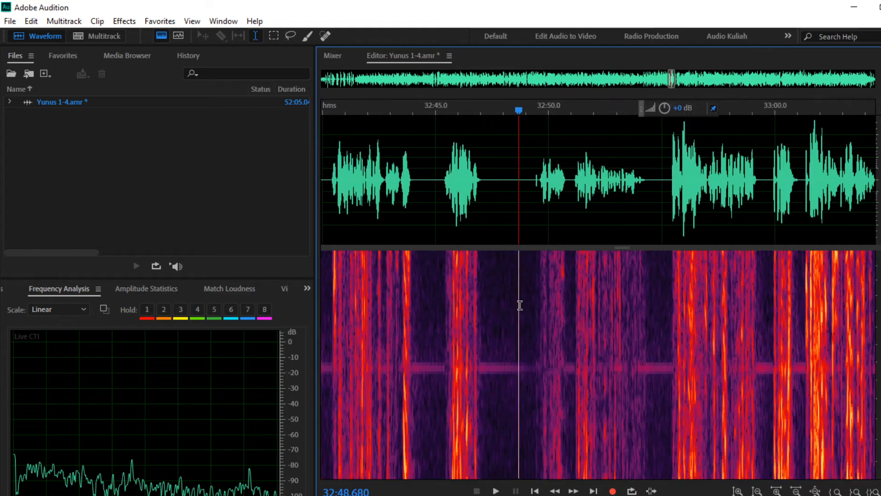
scroll(520, 305, down, 5)
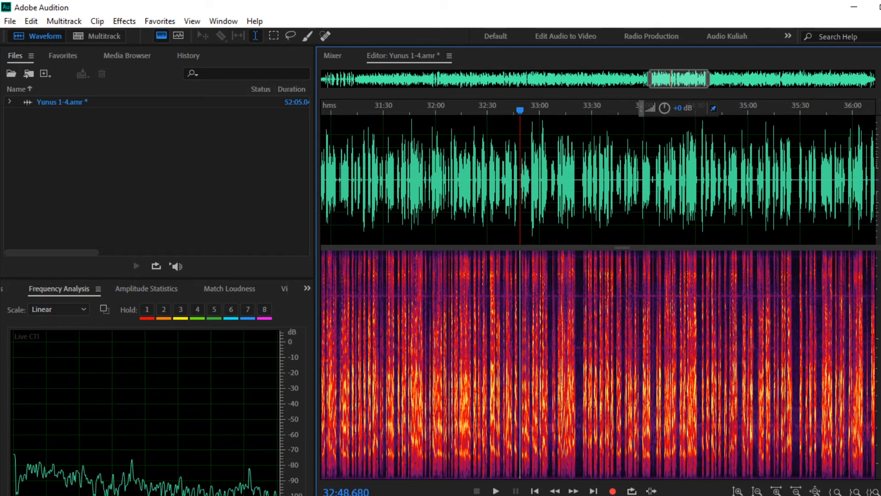
click(112, 22)
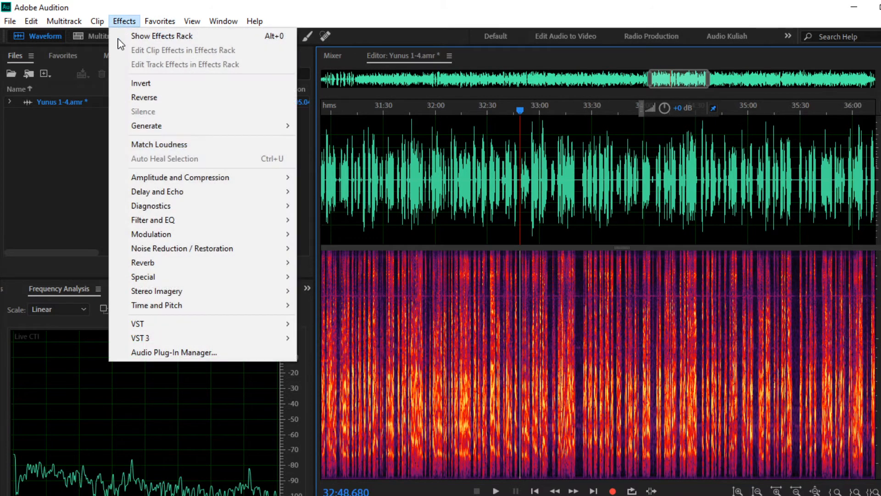
mouse_move(187, 249)
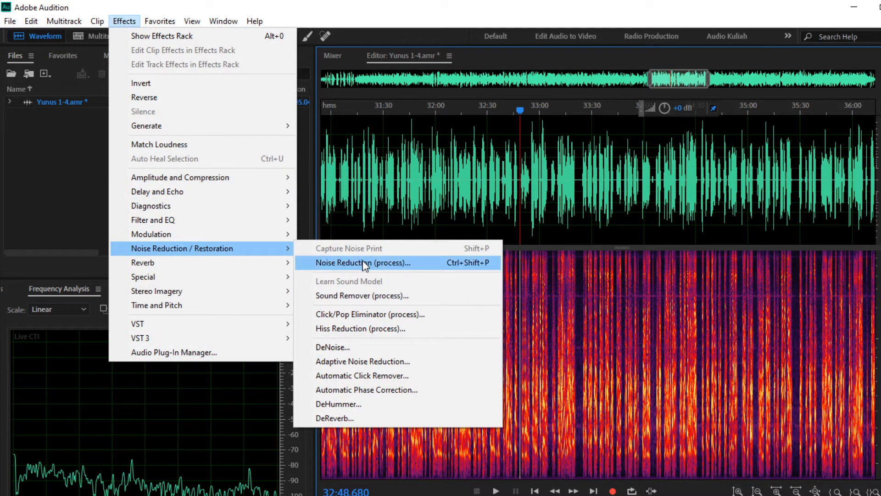
click(360, 261)
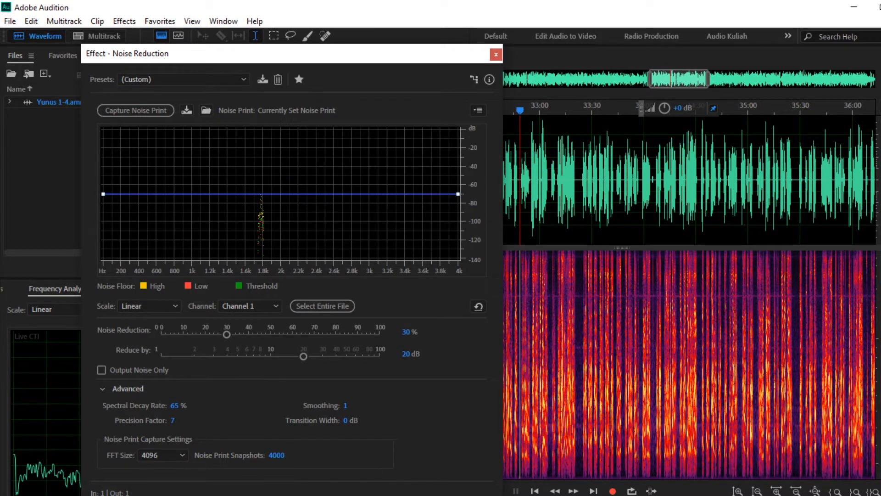
click(403, 495)
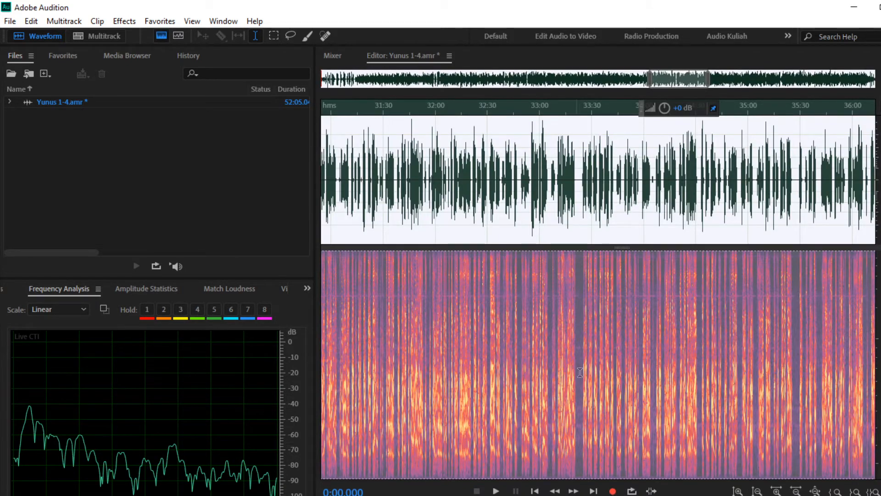
Step: Select the quiet gap around 34:19–34:20 and narrow it to the hum band
click(669, 342)
scroll(680, 340, up, 8)
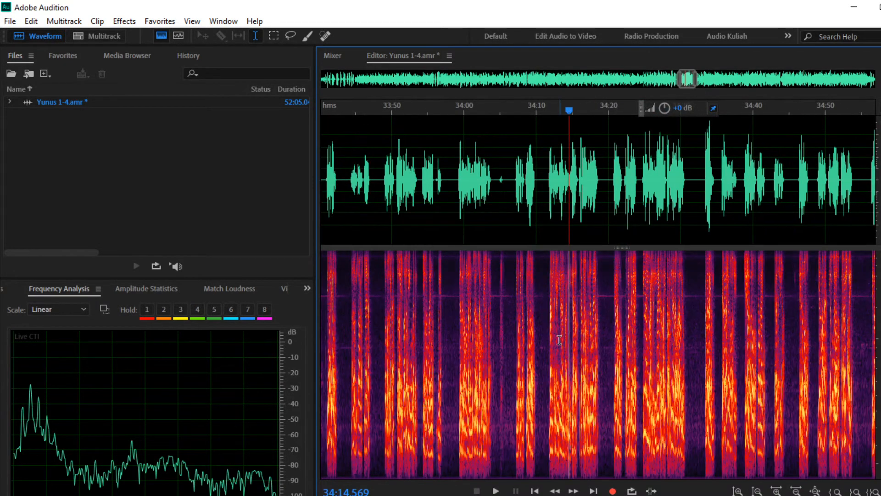
scroll(659, 328, up, 5)
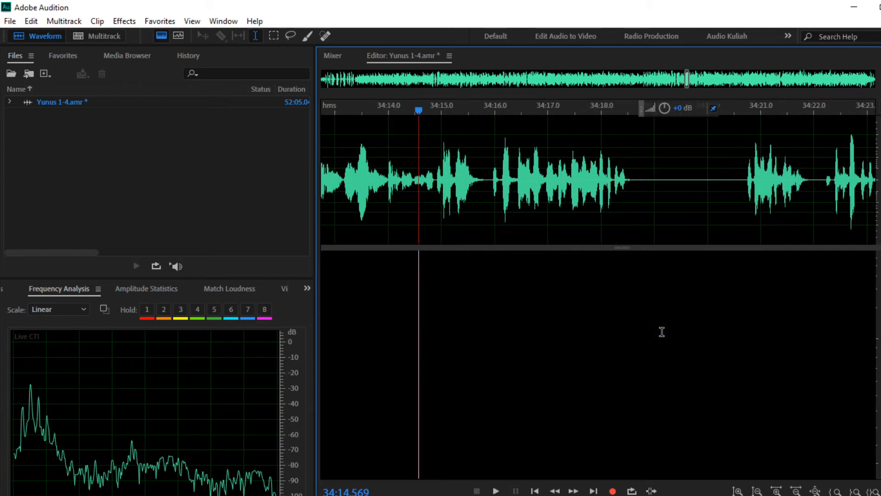
scroll(662, 332, down, 4)
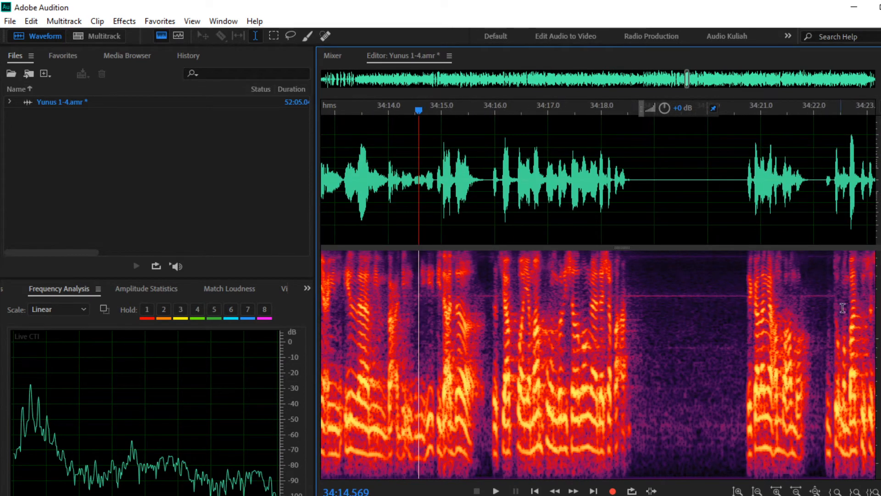
drag(656, 202, 714, 205)
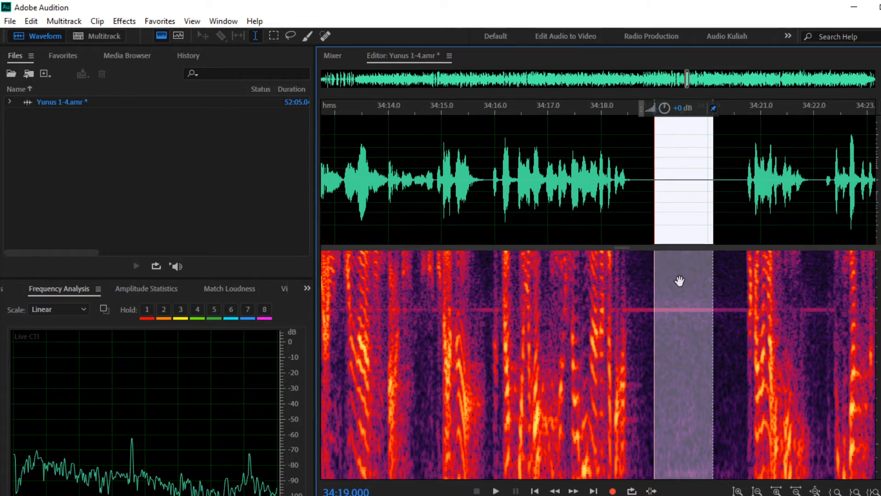
scroll(681, 282, down, 4)
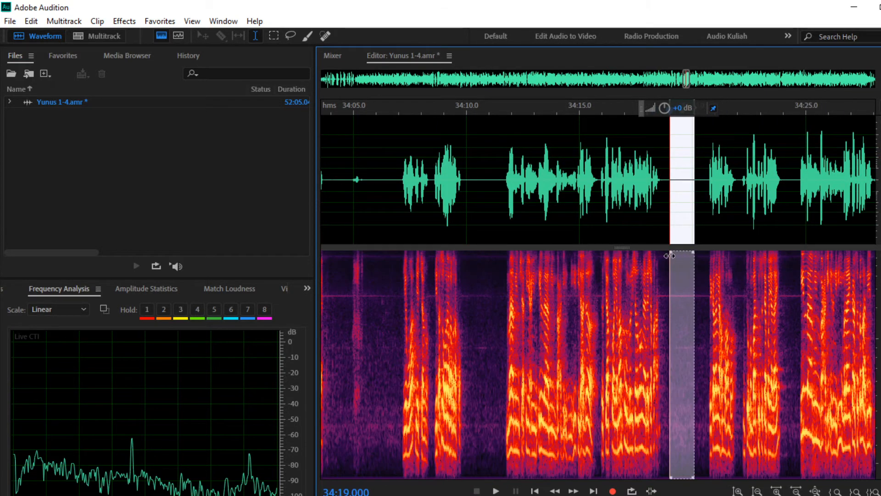
drag(669, 250, 665, 291)
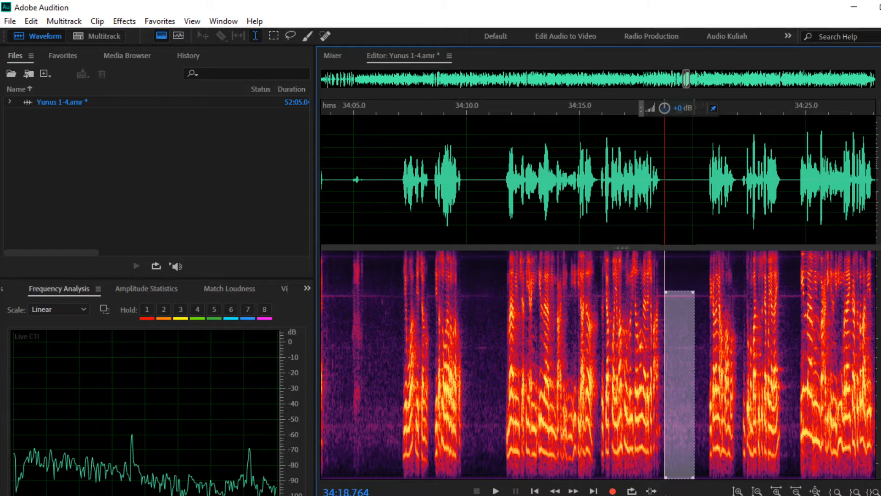
drag(664, 476, 661, 299)
Step: Trim the spectral box tightly around the hum line and capture a noise print
scroll(682, 296, up, 5)
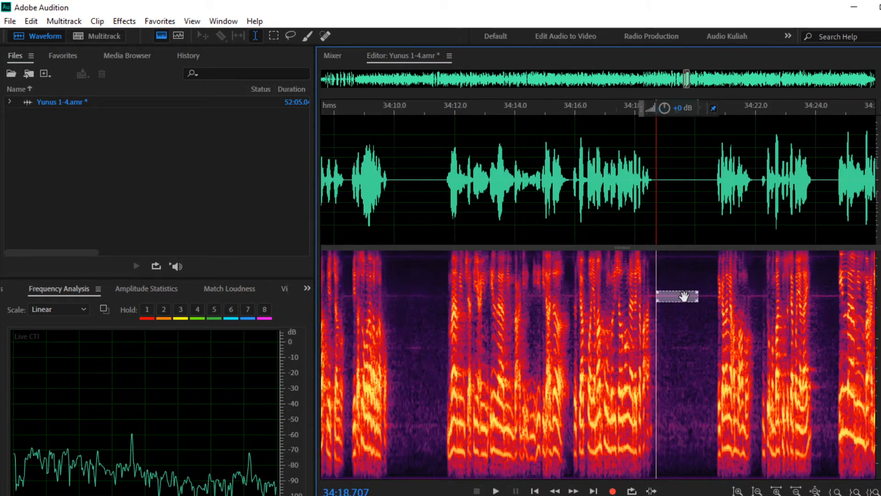
scroll(682, 298, up, 1)
scroll(763, 302, down, 1)
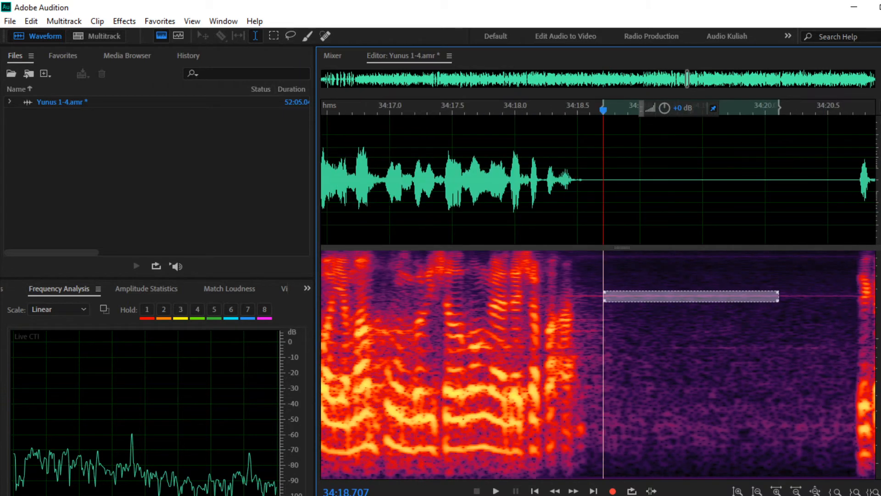
scroll(880, 305, up, 4)
drag(879, 302, 879, 397)
drag(777, 395, 771, 366)
right_click(753, 372)
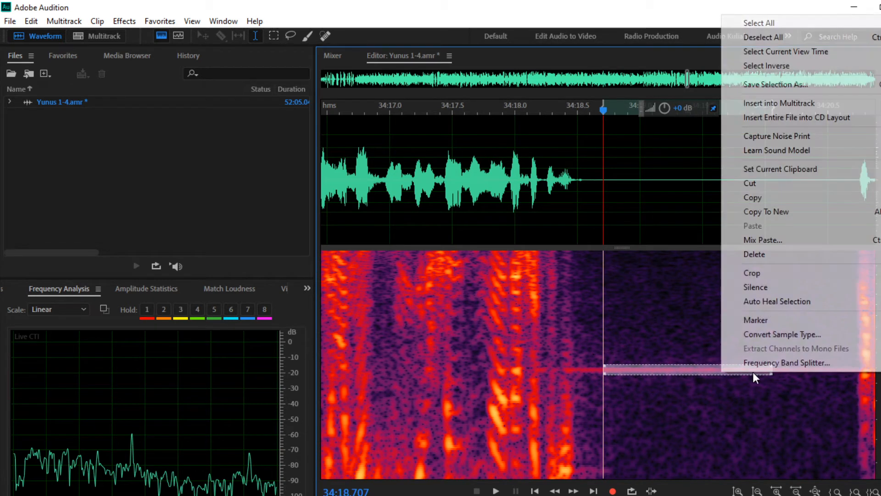
click(768, 137)
click(670, 286)
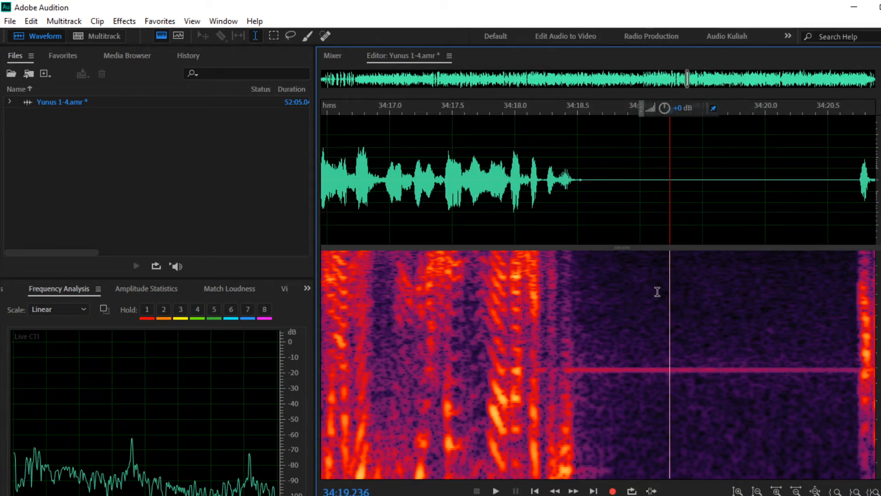
Step: Open Noise Reduction (process), set Reduce by to 25 dB, and start previewing
scroll(658, 291, down, 5)
scroll(659, 291, down, 6)
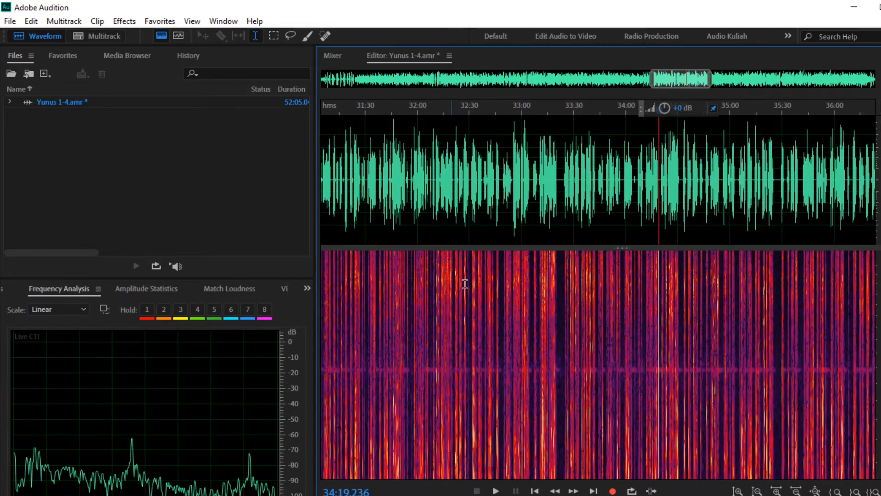
click(123, 21)
mouse_move(192, 250)
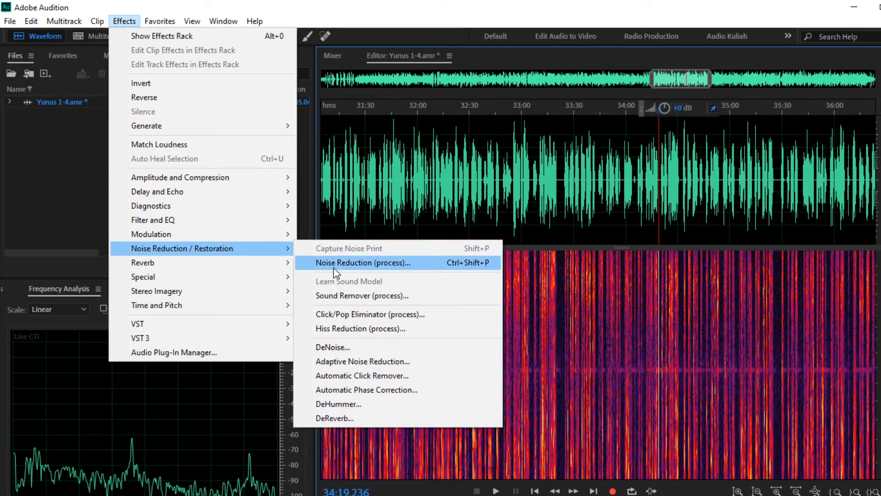
click(334, 269)
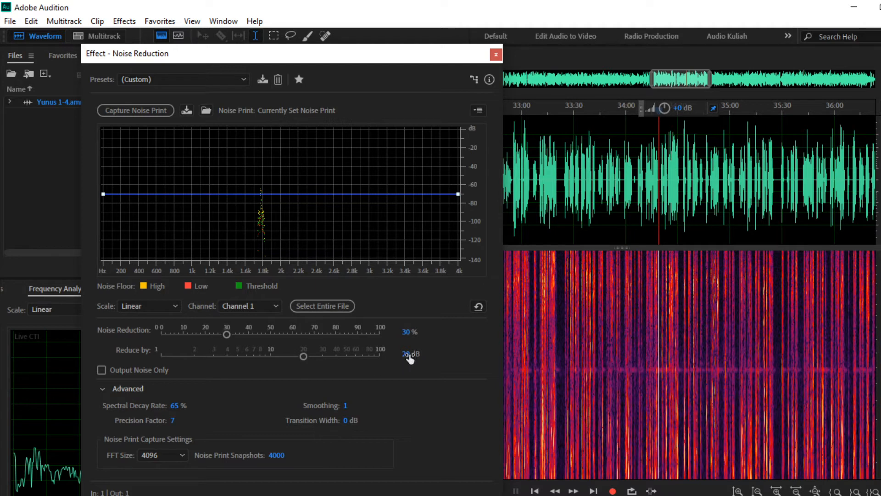
text(25)
key(Return)
key(space)
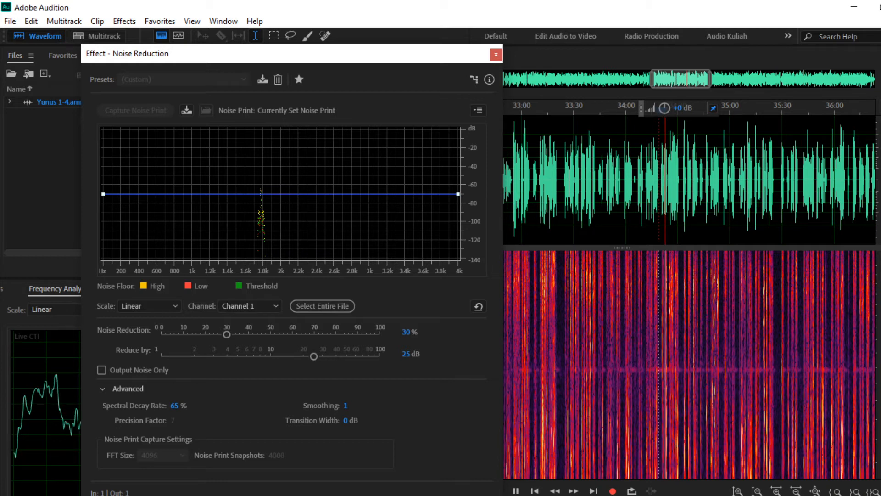
Step: Compare with Output Noise Only, raise Noise Reduction to 100%, and apply to the whole recording
click(102, 370)
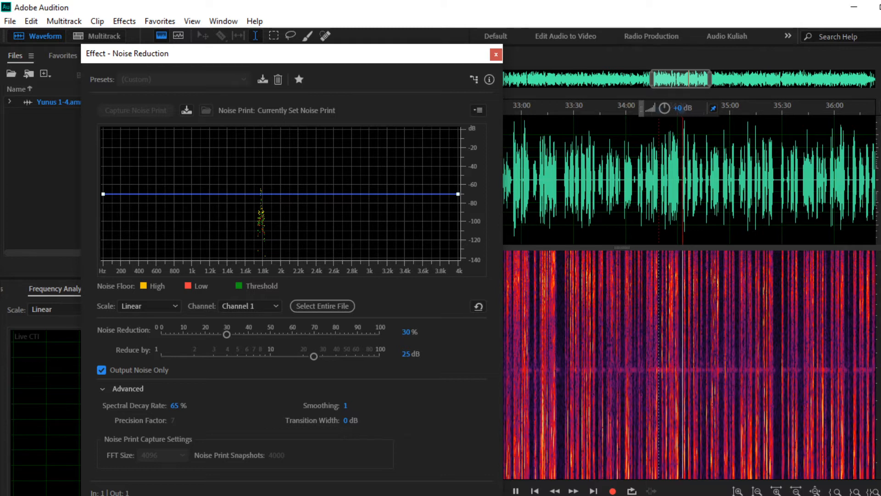
click(102, 373)
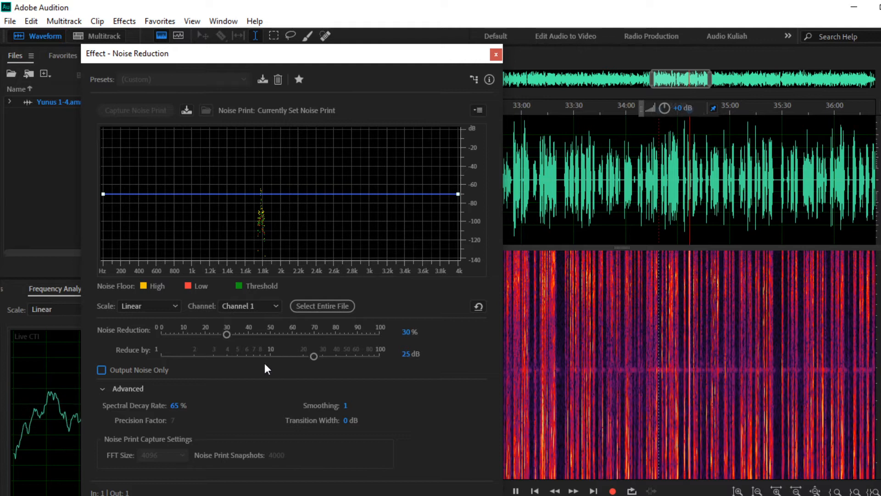
drag(225, 335, 269, 335)
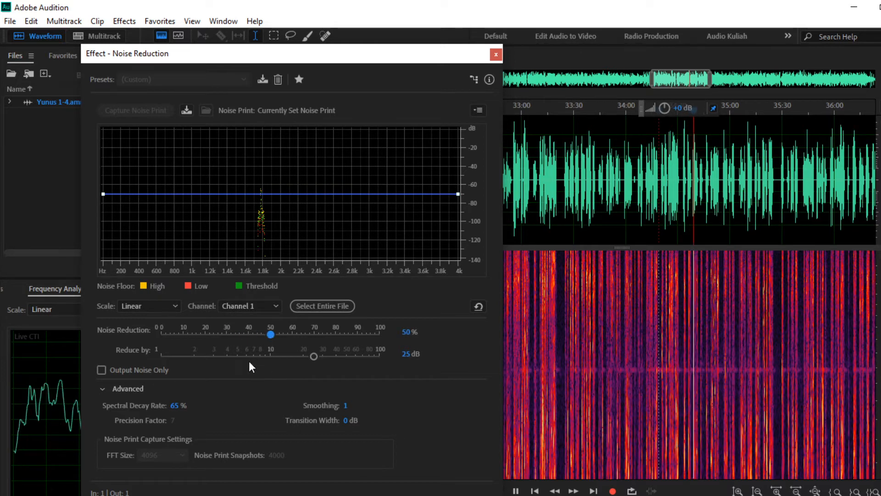
click(100, 369)
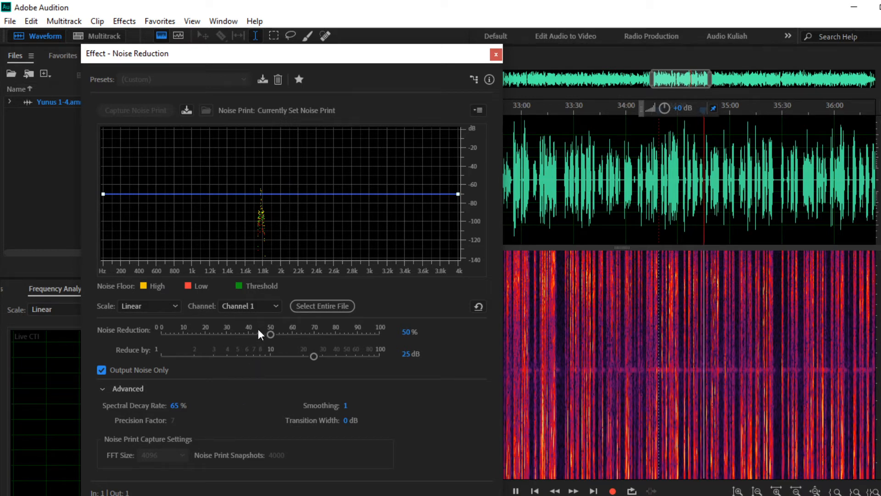
drag(270, 335, 392, 335)
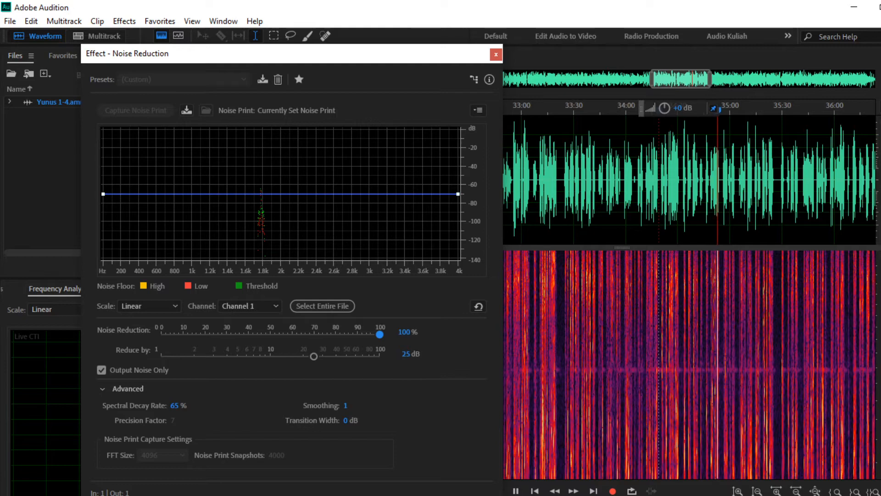
key(alt+Tab)
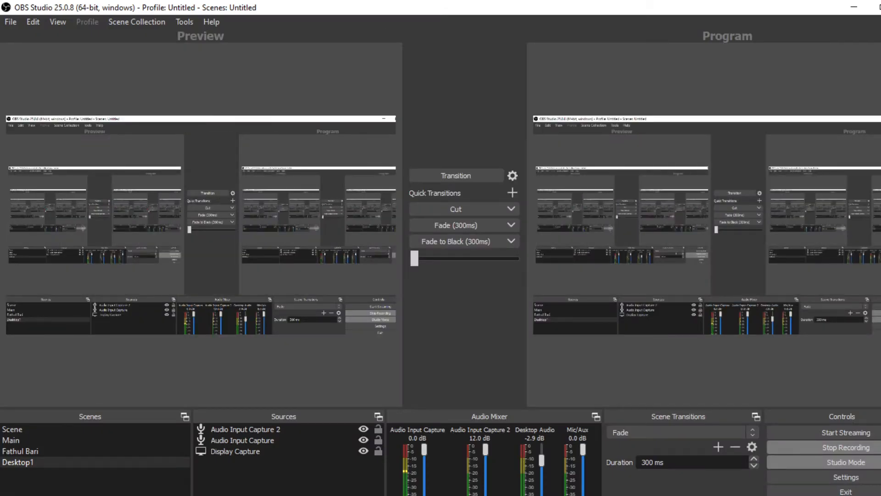
key(alt+Tab)
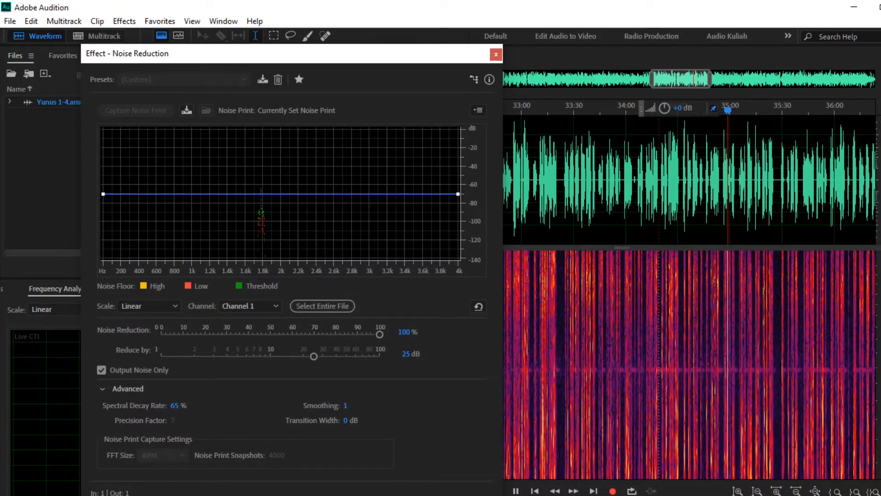
click(103, 369)
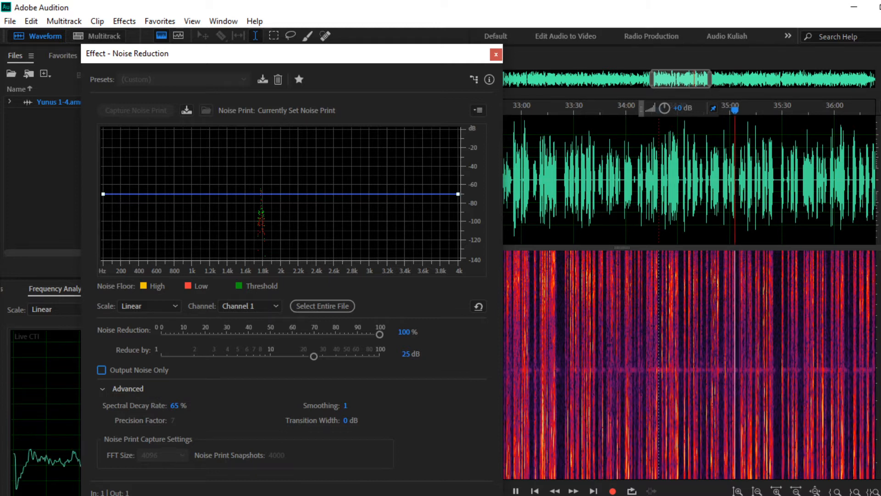
key(Return)
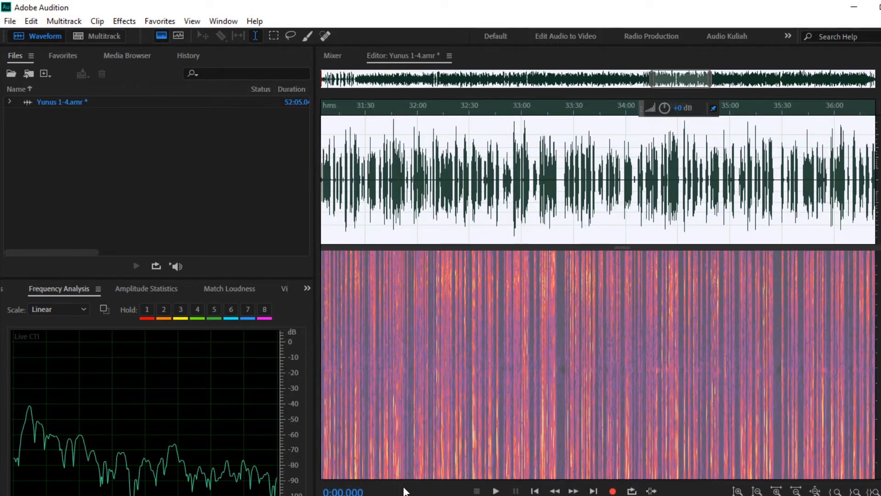
Step: Inspect the cleaned spectrogram around 33:03 and 20:00, zooming in and out
click(527, 413)
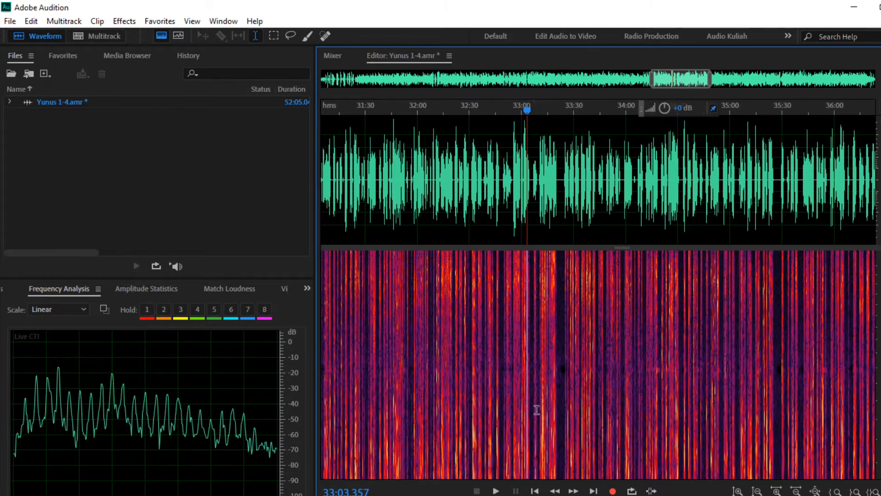
scroll(634, 386, down, 3)
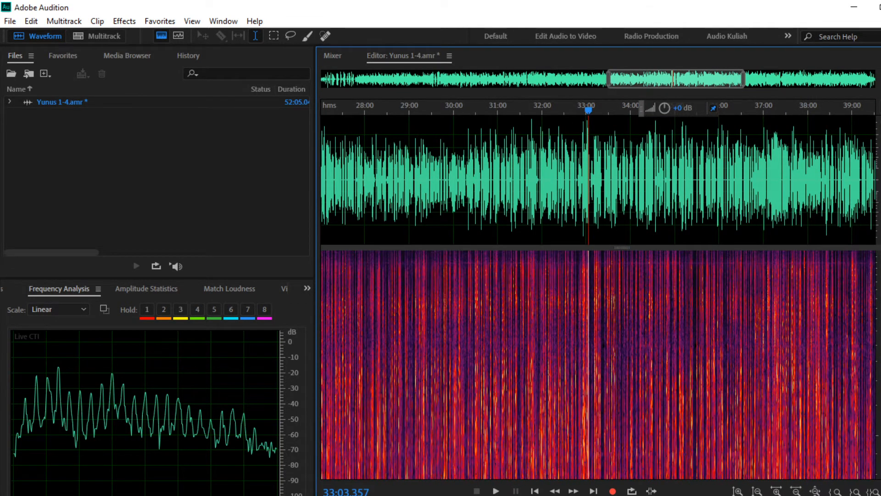
scroll(744, 371, up, 10)
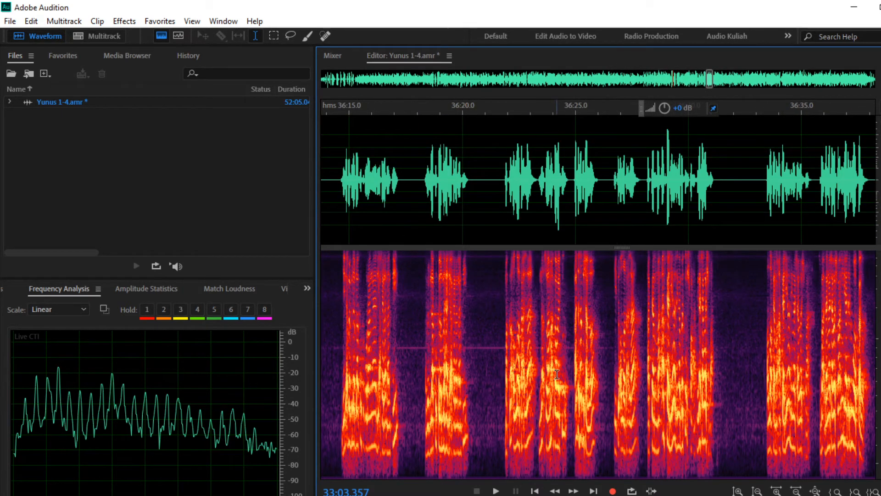
scroll(556, 374, down, 3)
scroll(556, 375, down, 12)
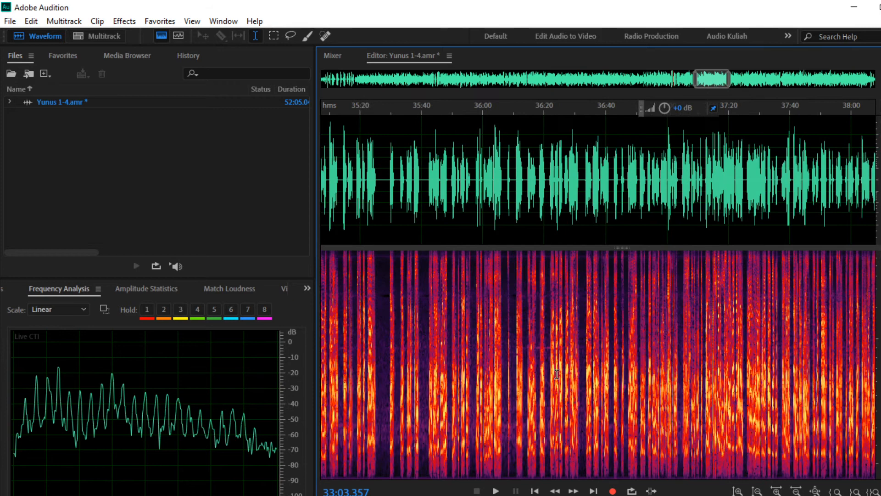
scroll(556, 374, down, 3)
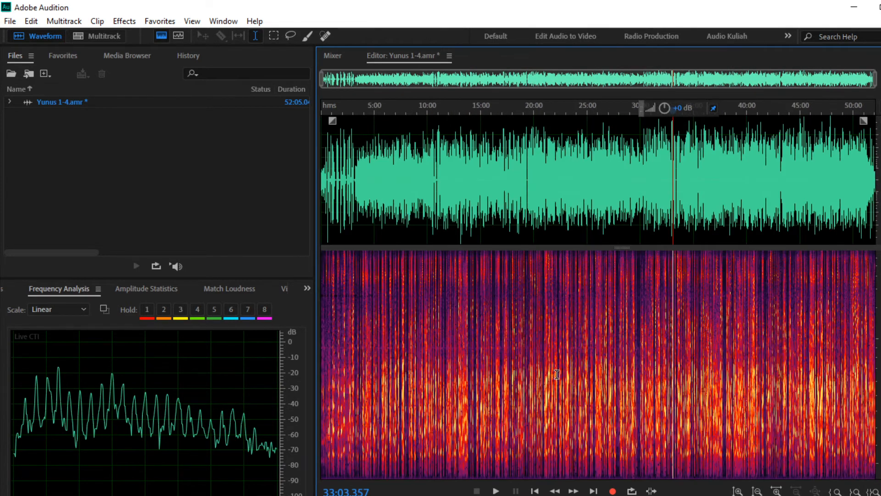
click(532, 386)
scroll(534, 386, up, 5)
scroll(536, 385, down, 5)
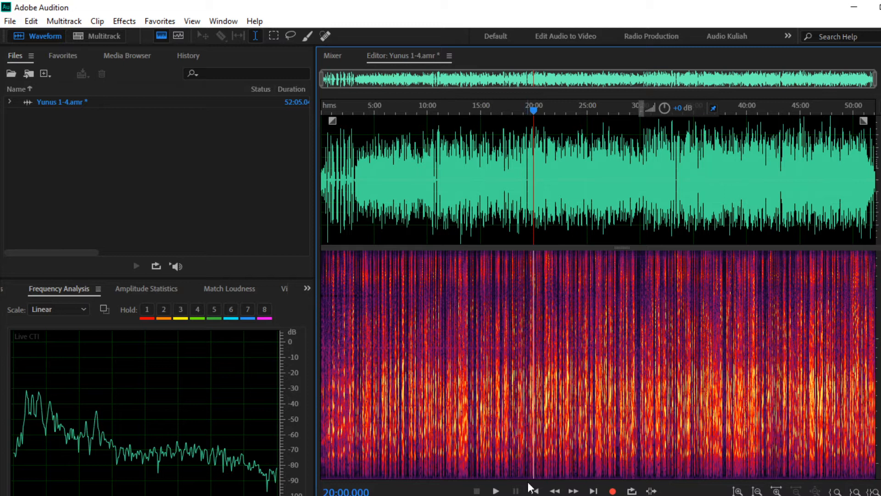
Step: Scan the whole file in Frequency Analysis and hold the spectrum as curve 1
click(294, 494)
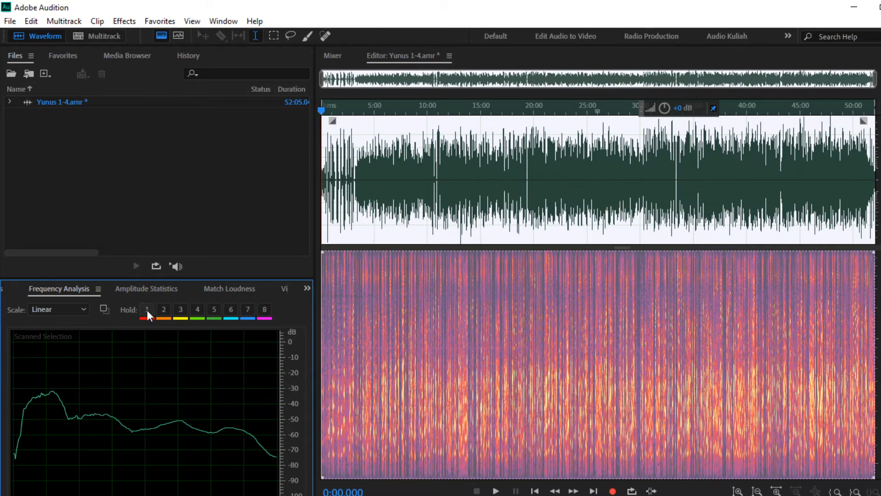
click(147, 308)
Step: Convert the lecture's sample rate to 11025 Hz via Convert Sample Type
click(32, 22)
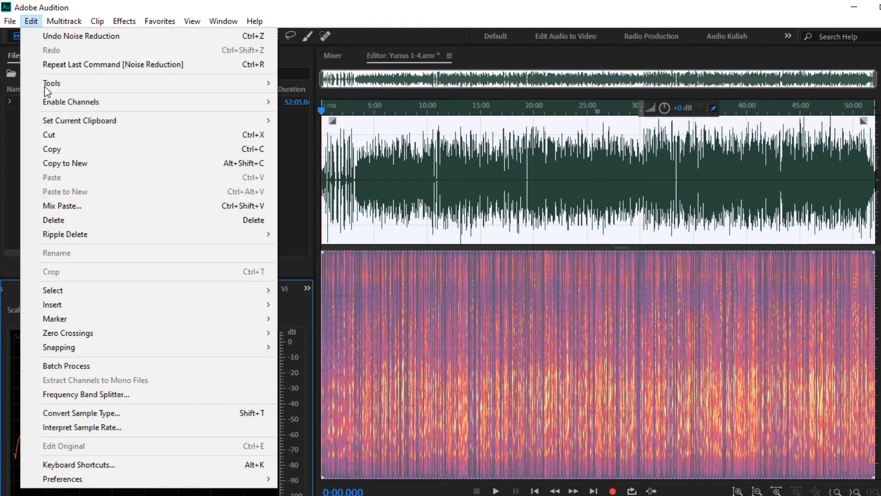
click(87, 414)
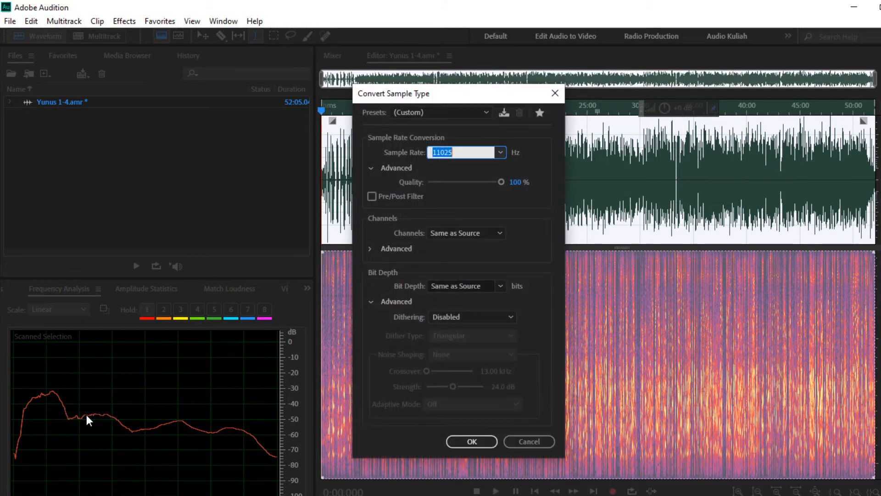
click(500, 153)
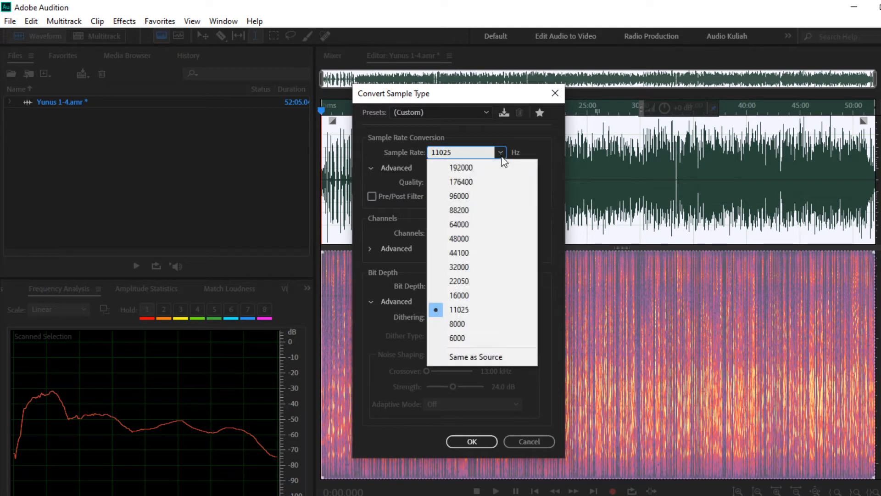
click(468, 312)
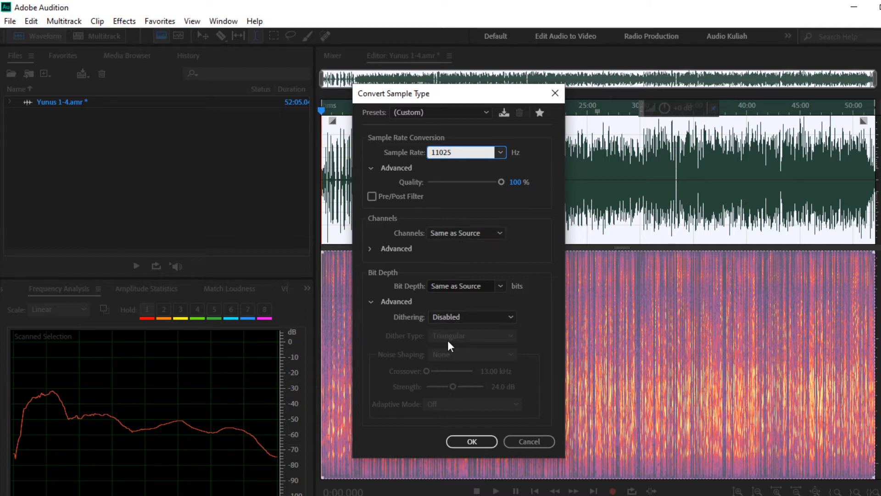
click(481, 442)
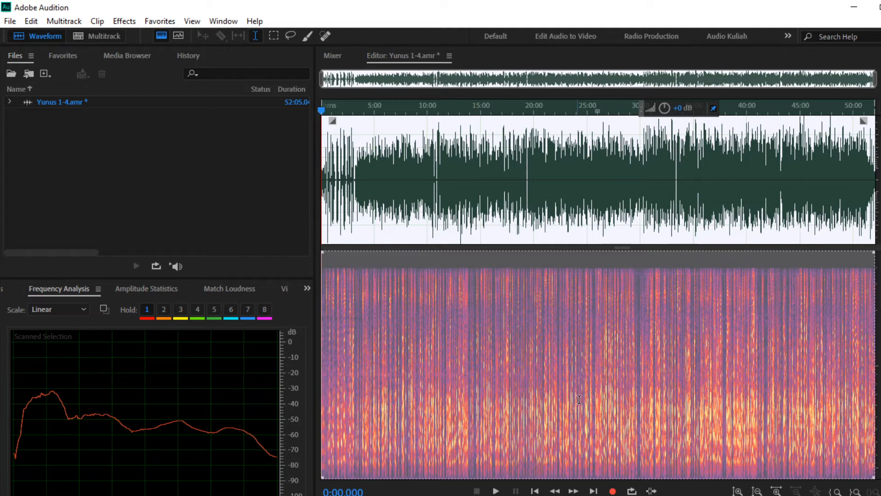
Step: Select the whole converted lecture, rescan its spectrum, and hold it as curve 3
click(571, 296)
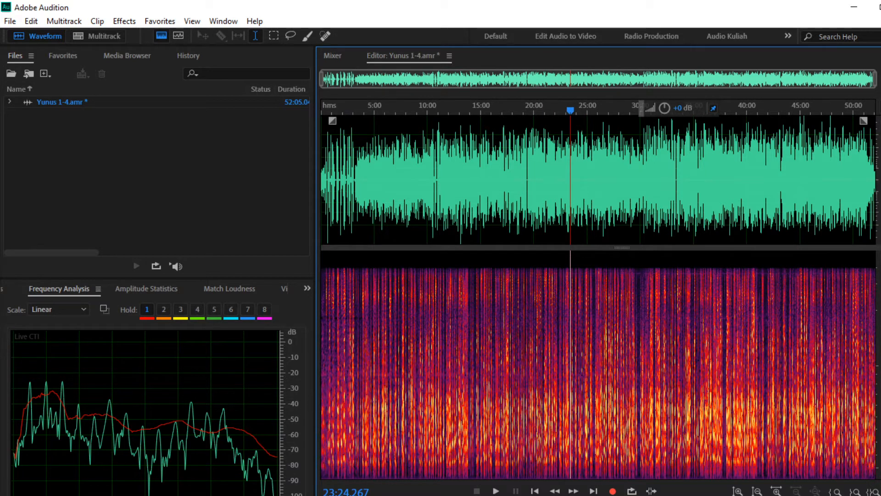
scroll(146, 494, down, 5)
scroll(146, 494, down, 2)
scroll(146, 494, down, 4)
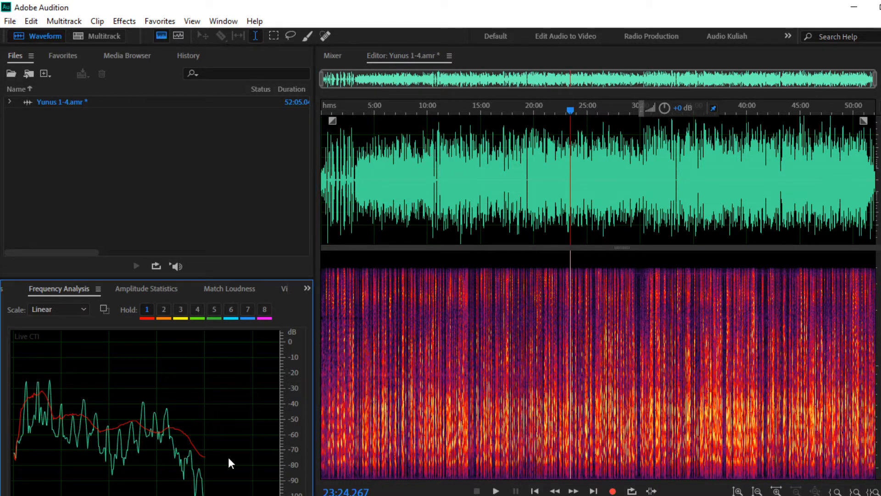
click(465, 207)
key(ctrl+a)
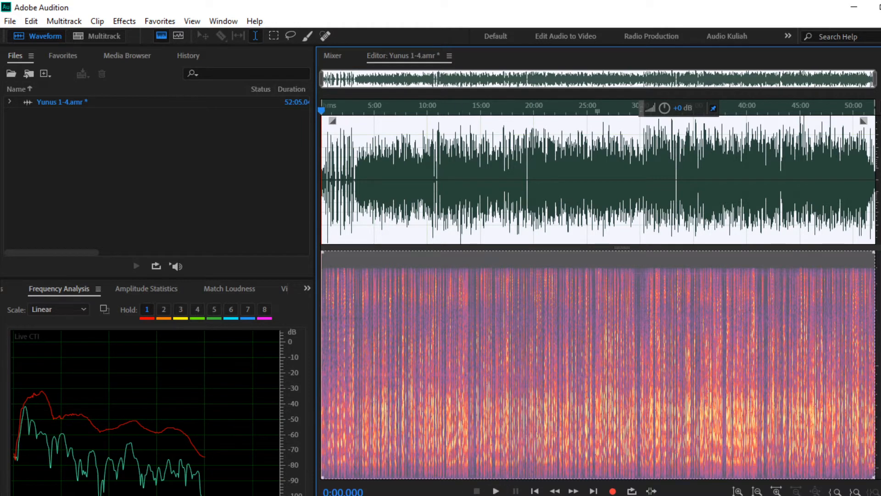
click(275, 495)
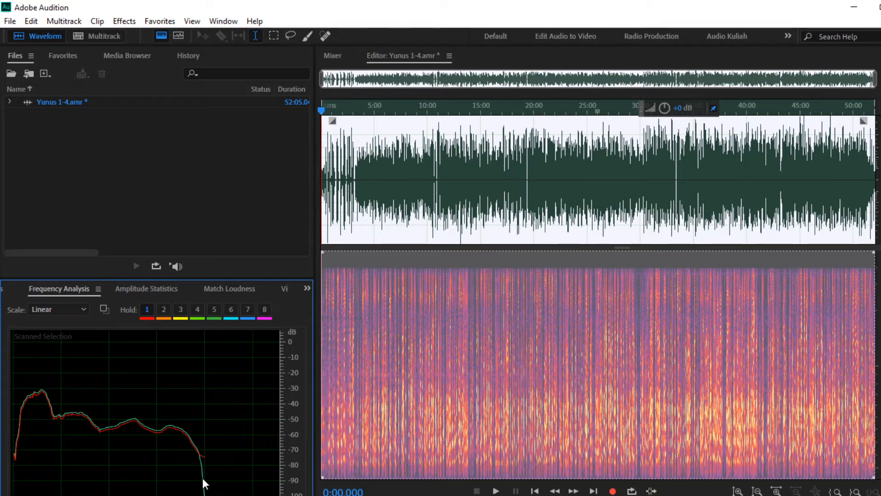
click(180, 310)
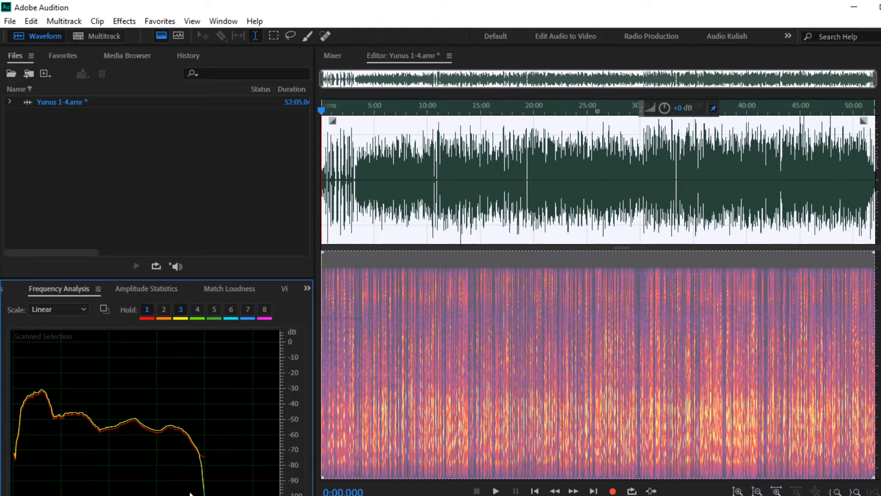
click(414, 398)
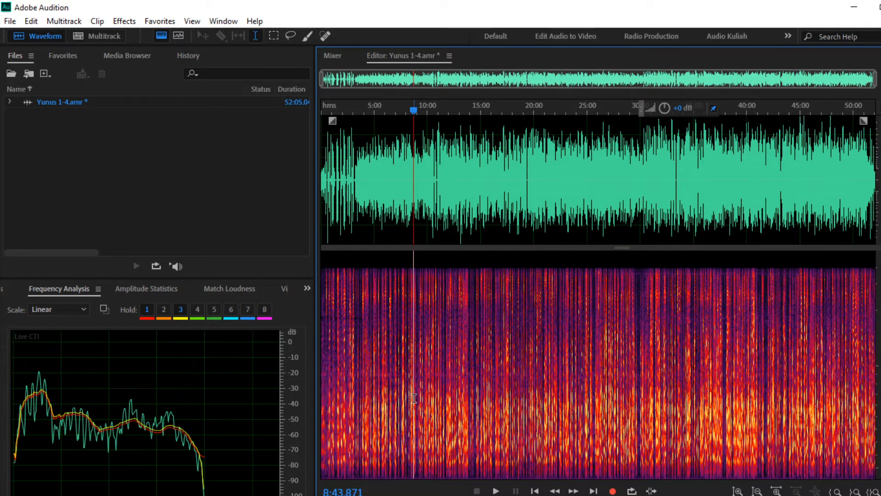
click(413, 399)
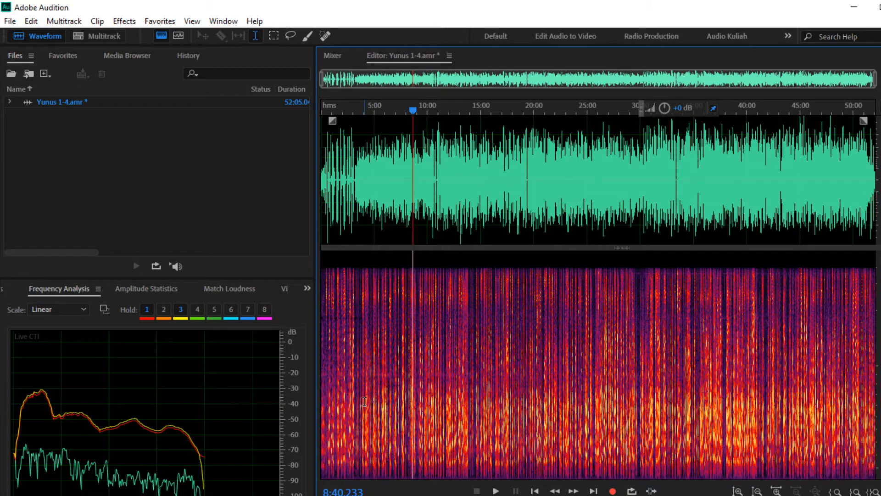
Step: Listen to the opening of the lecture from 1:27
scroll(341, 217, up, 5)
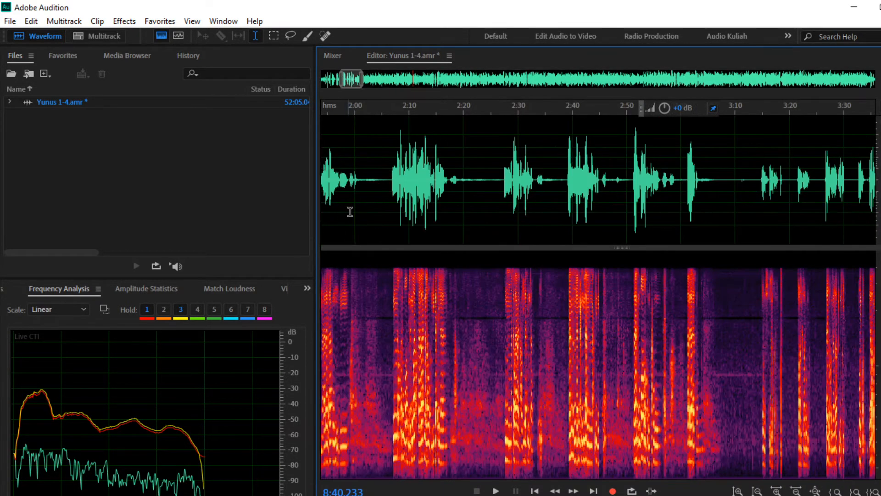
click(363, 198)
scroll(365, 198, down, 2)
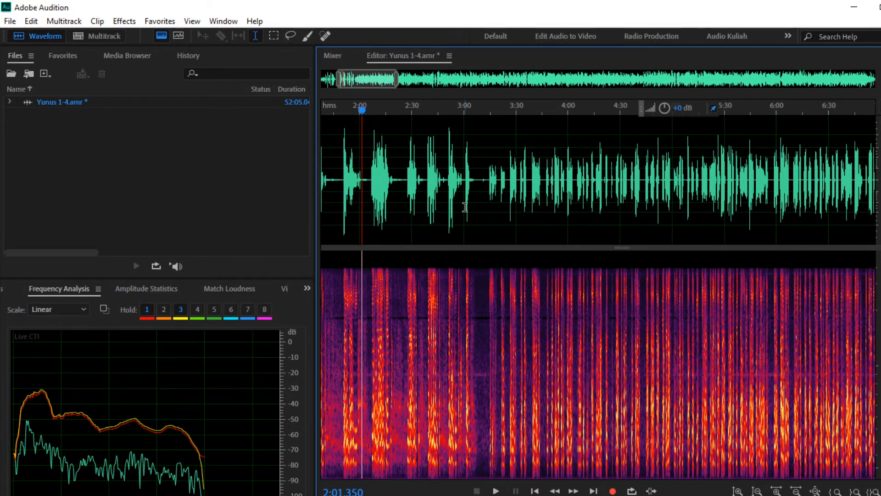
scroll(490, 206, down, 3)
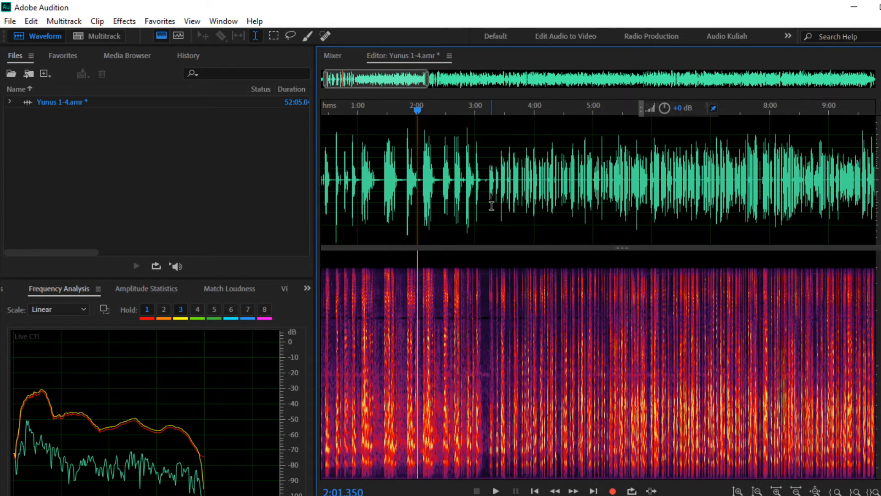
scroll(427, 198, down, 3)
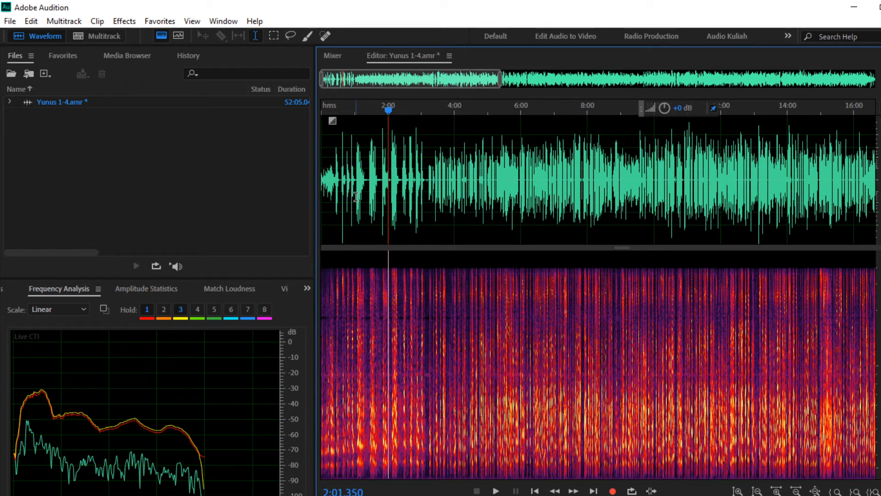
scroll(353, 197, up, 8)
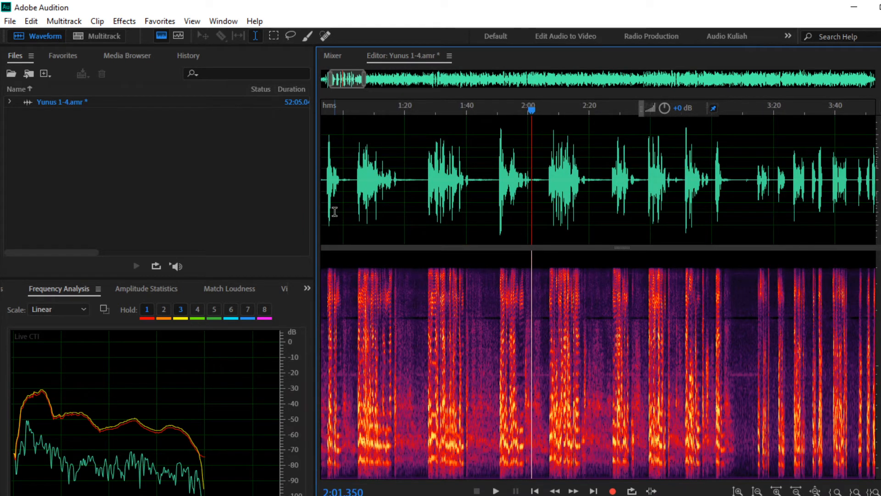
click(428, 211)
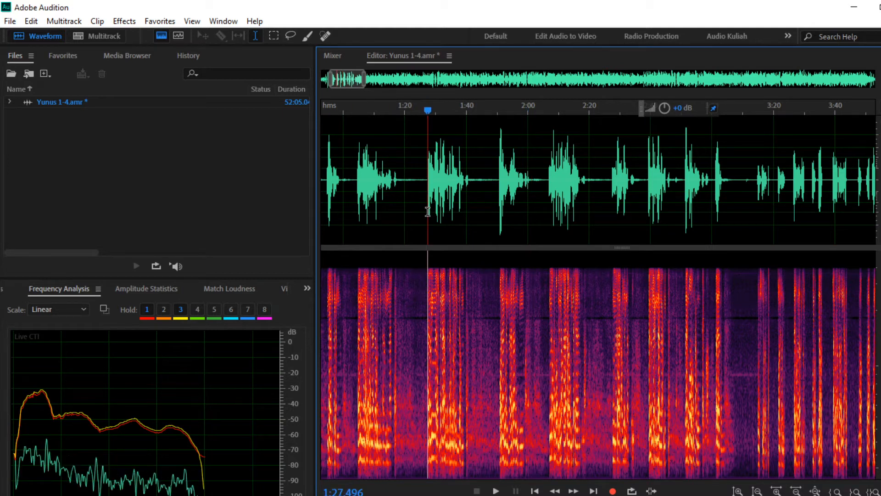
click(495, 491)
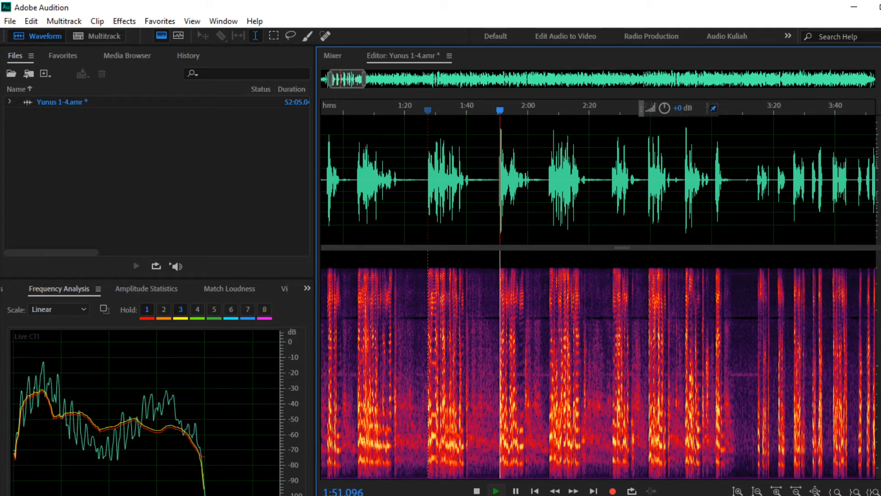
click(477, 491)
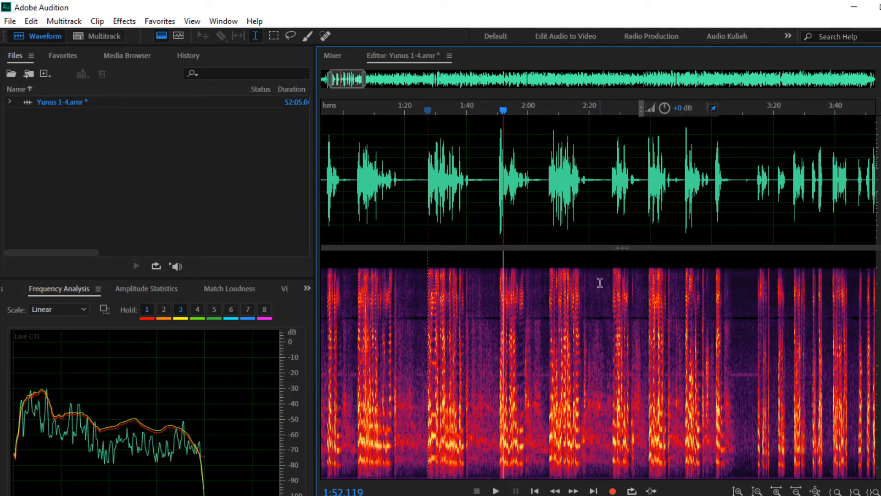
Step: Select the lecture's opening stretch from about 3:10 back to the start
scroll(601, 248, down, 2)
scroll(572, 205, up, 3)
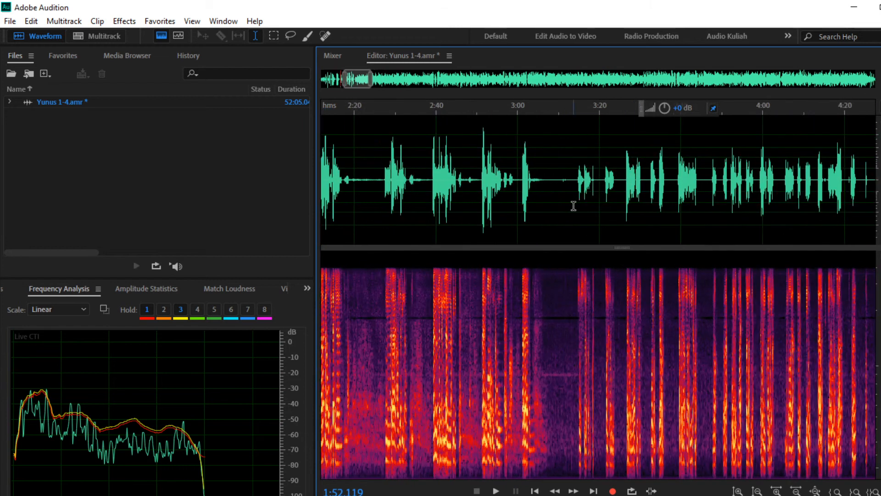
click(571, 205)
drag(572, 208, 563, 190)
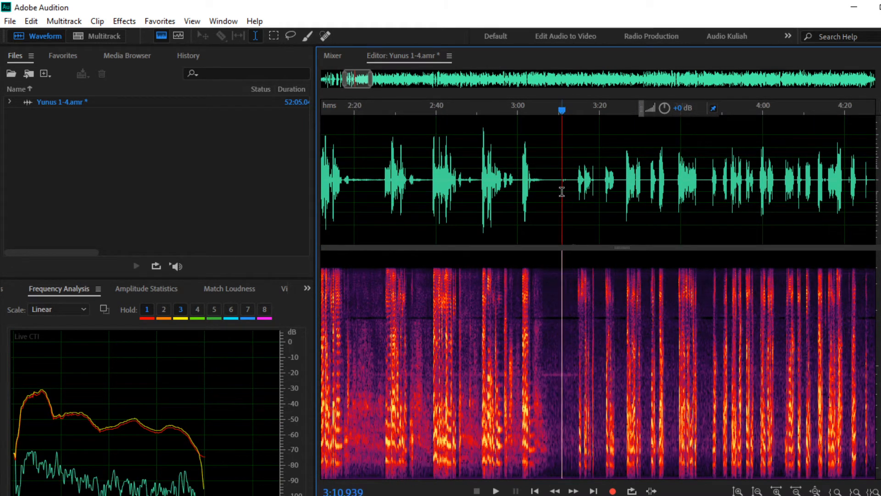
scroll(563, 189, up, 2)
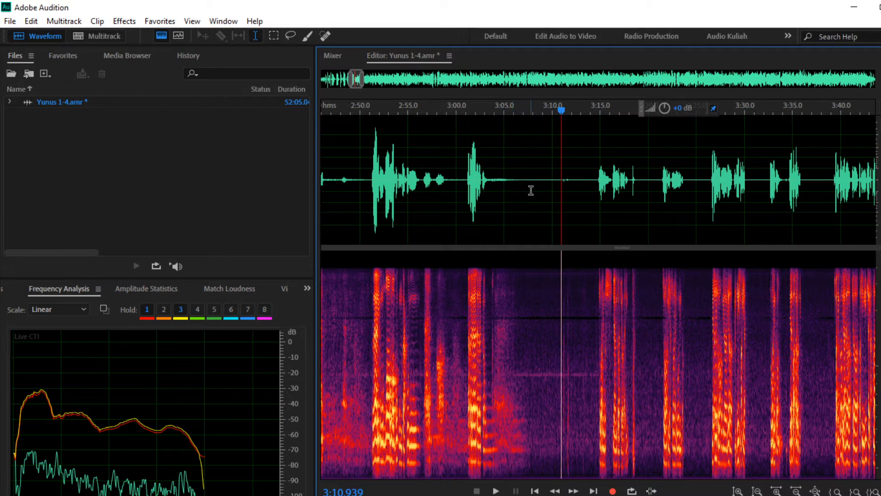
click(558, 195)
drag(558, 194, 285, 221)
scroll(390, 203, down, 10)
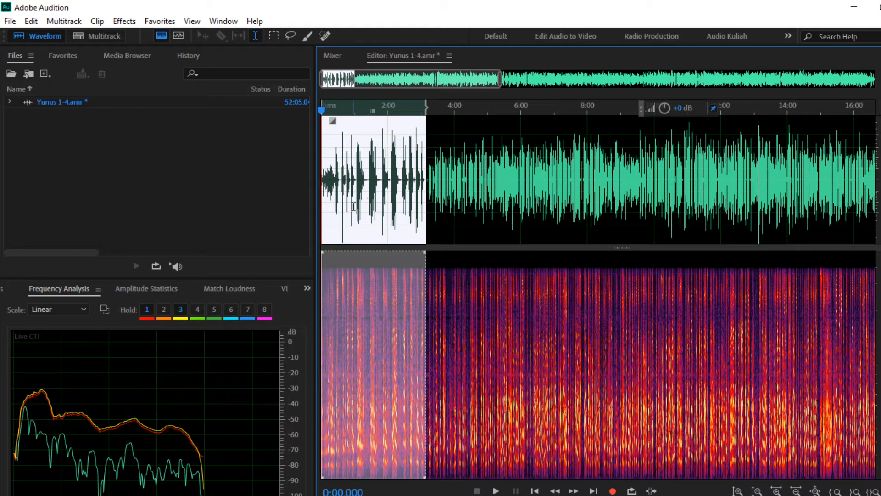
Step: Load the Low Boost 2 preset in Dynamics Processing and raise its lower curve points
click(121, 20)
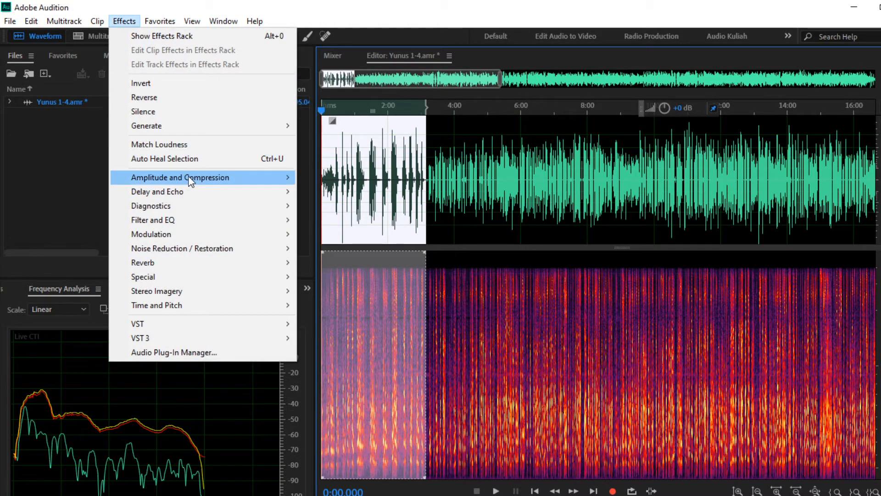
mouse_move(190, 180)
mouse_move(275, 179)
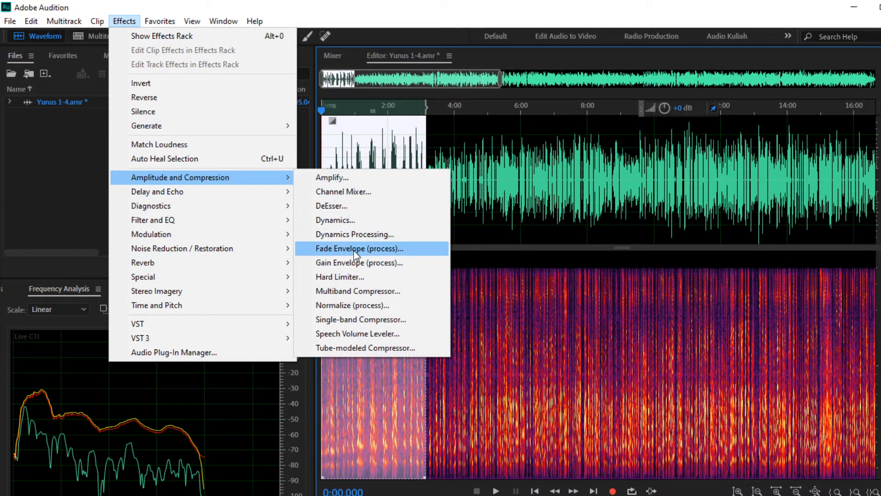
click(351, 235)
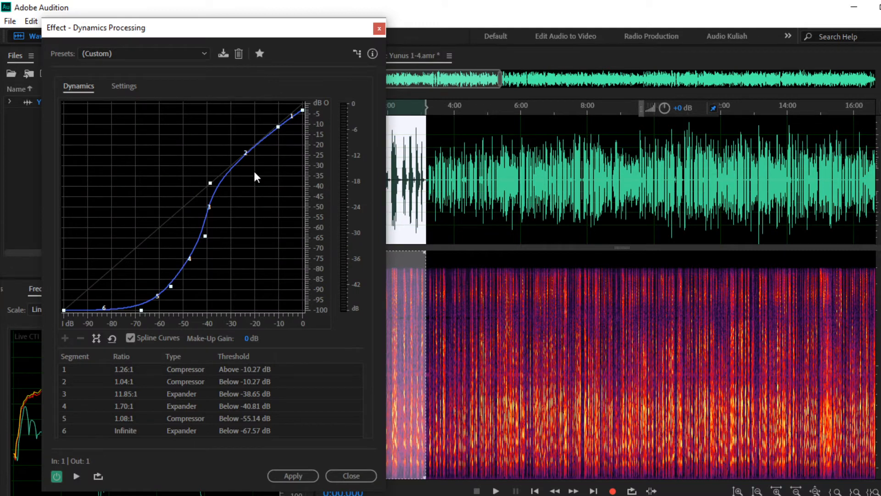
click(148, 54)
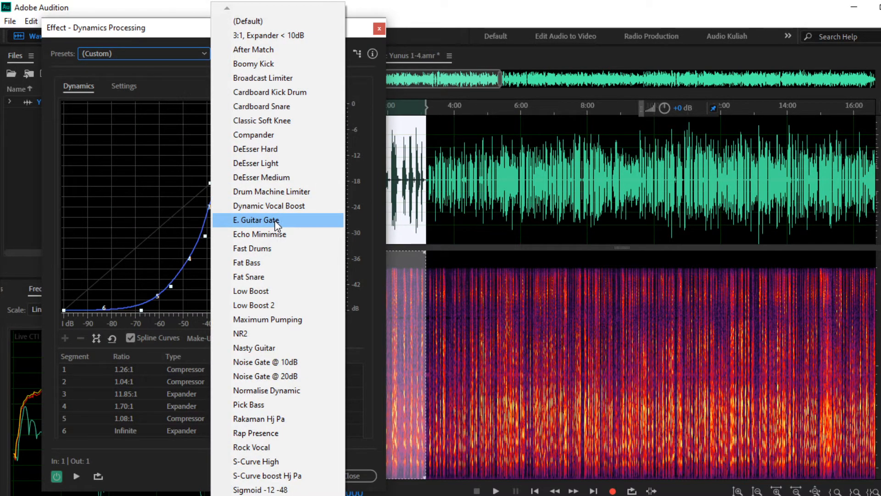
click(274, 306)
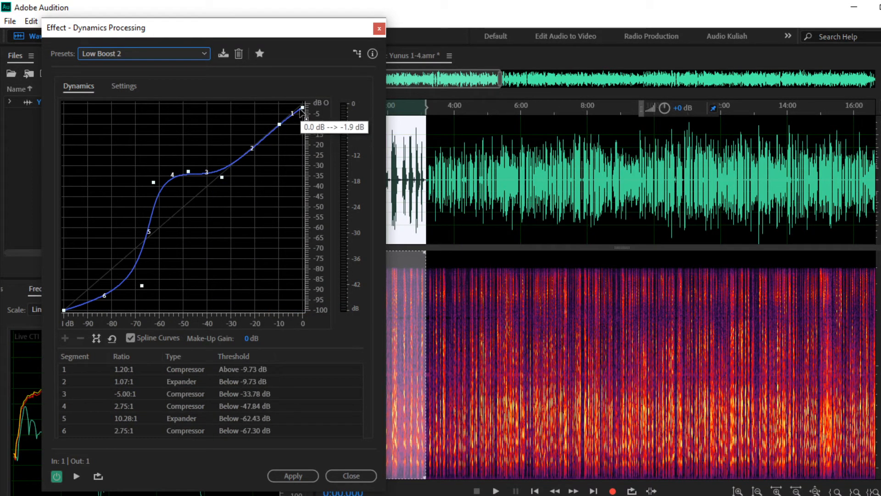
drag(142, 287, 131, 258)
drag(153, 183, 156, 194)
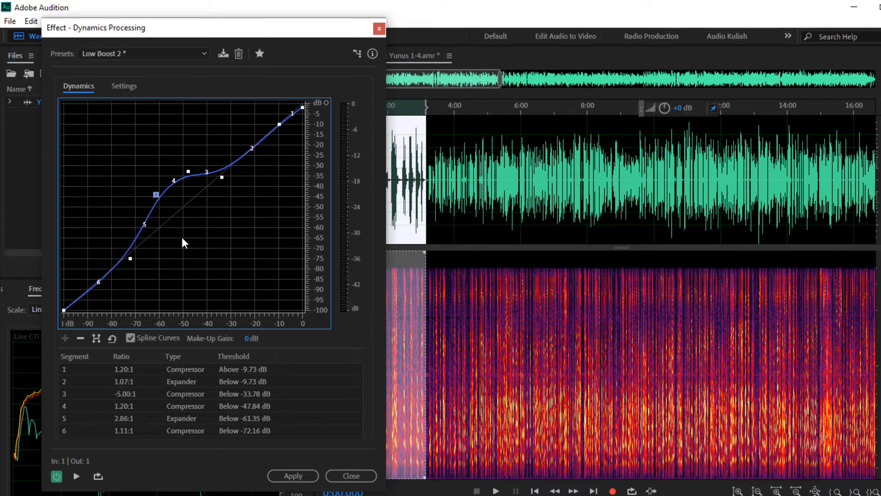
Step: Preview the effect with and without bypass, then pull the middle curve point to about -50 dB
click(77, 476)
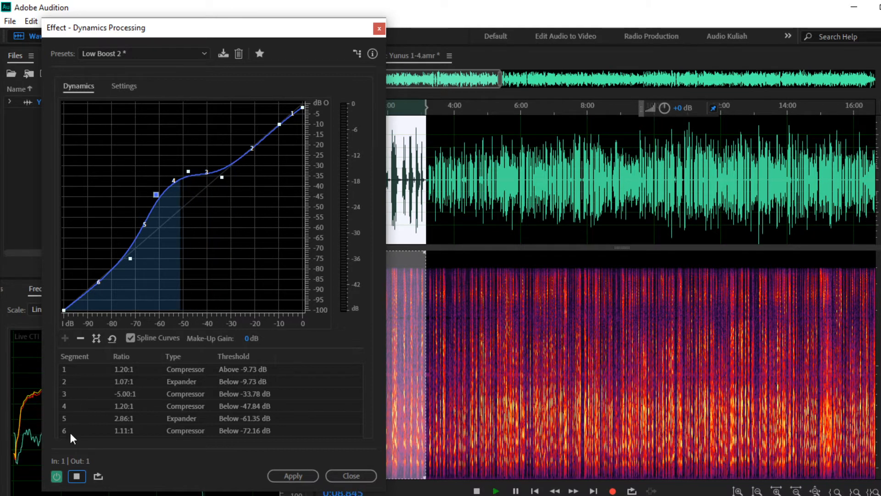
click(57, 476)
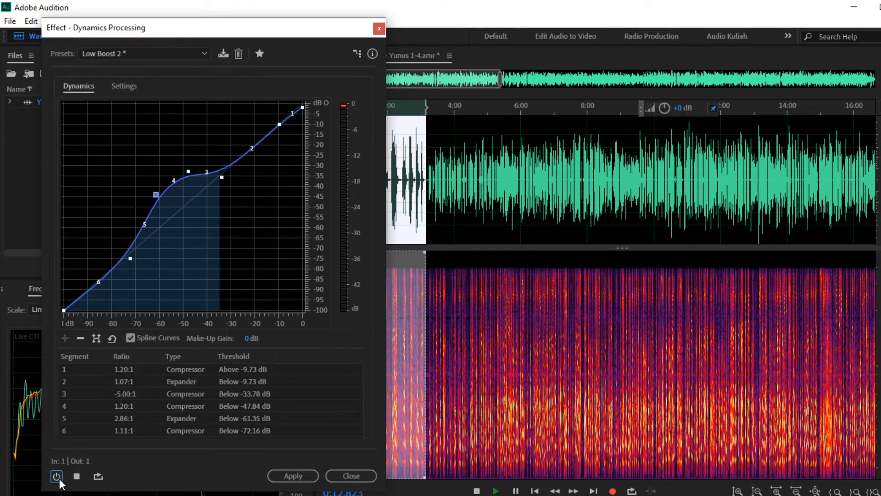
click(57, 476)
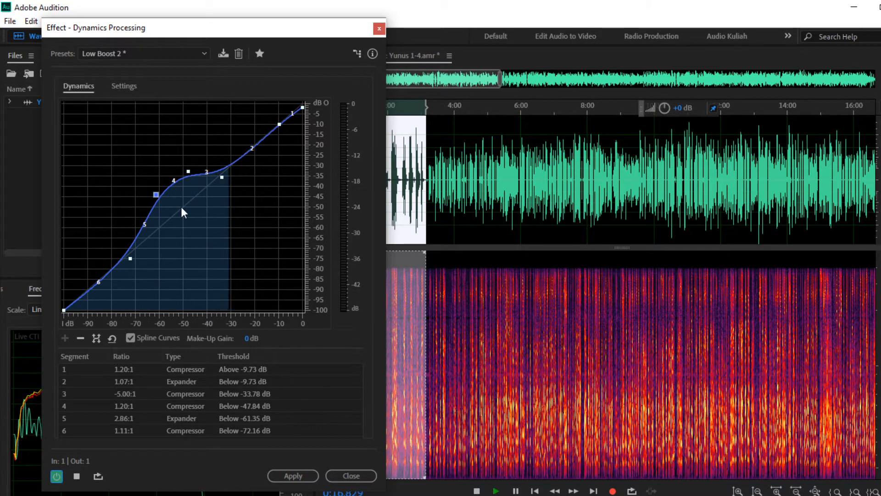
mouse_move(185, 170)
mouse_down()
mouse_move(187, 182)
mouse_move(167, 206)
mouse_move(184, 178)
mouse_up()
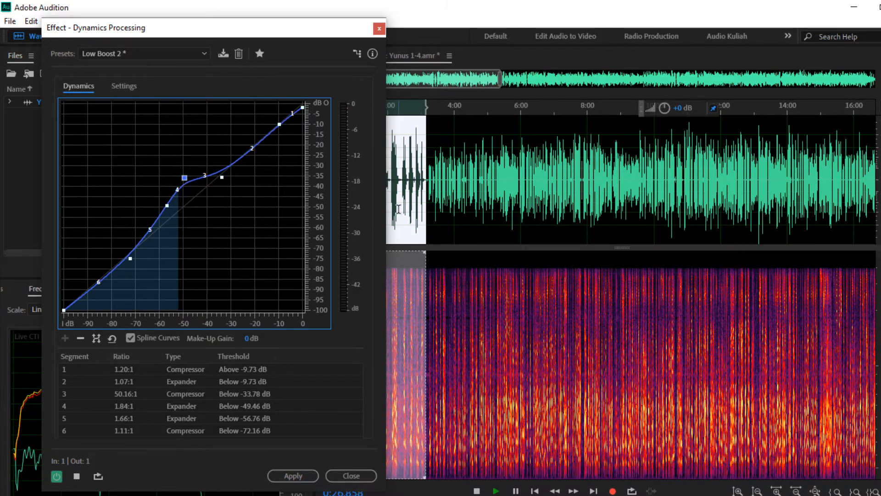
scroll(398, 209, up, 5)
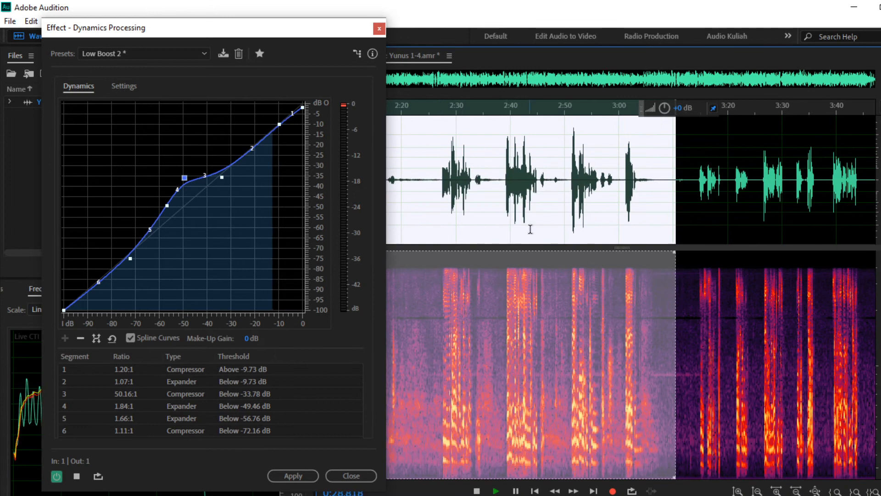
Step: Nudge curve points 4 and 3, making segment 3 -19.32:1 below -32.97 dB
drag(335, 28, 293, 32)
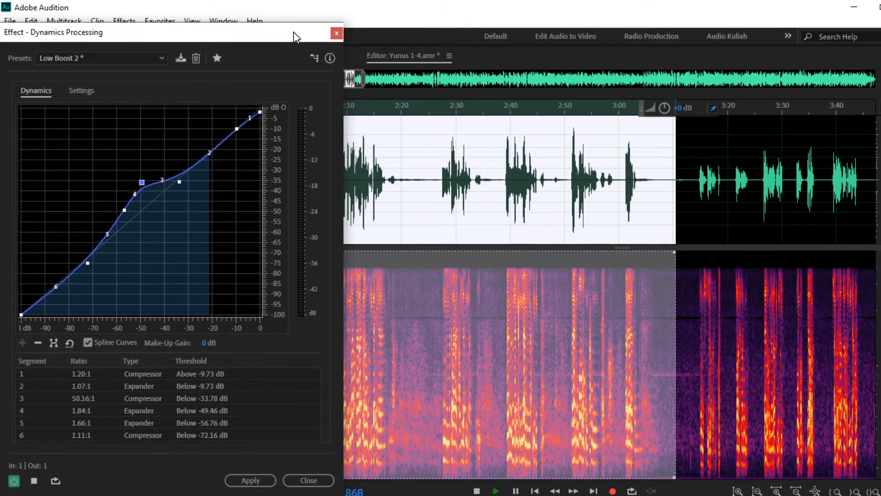
drag(355, 78, 331, 77)
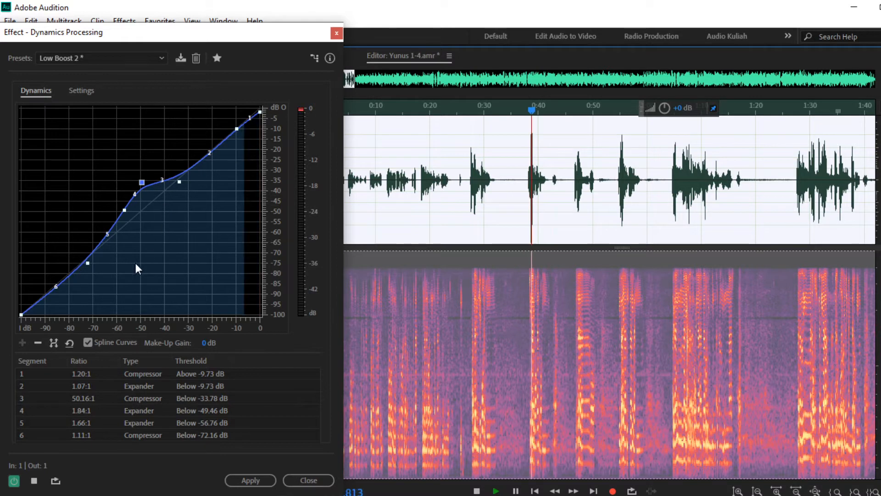
drag(142, 183, 138, 177)
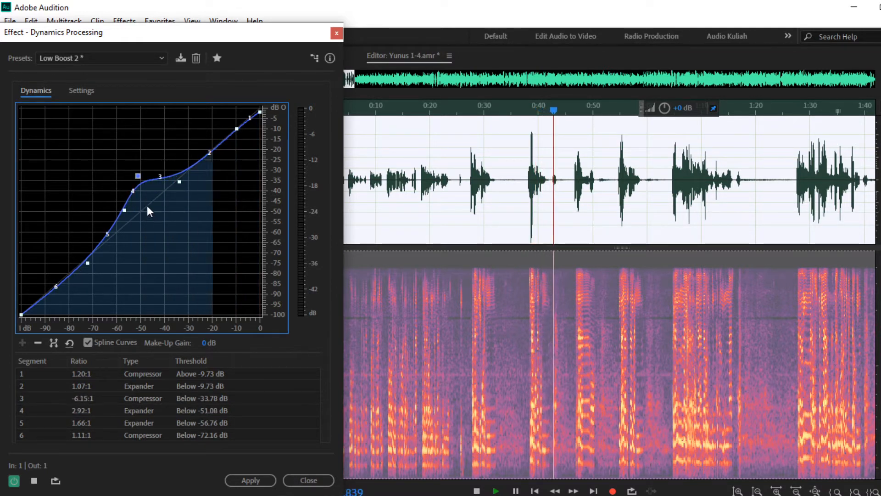
drag(179, 182, 181, 178)
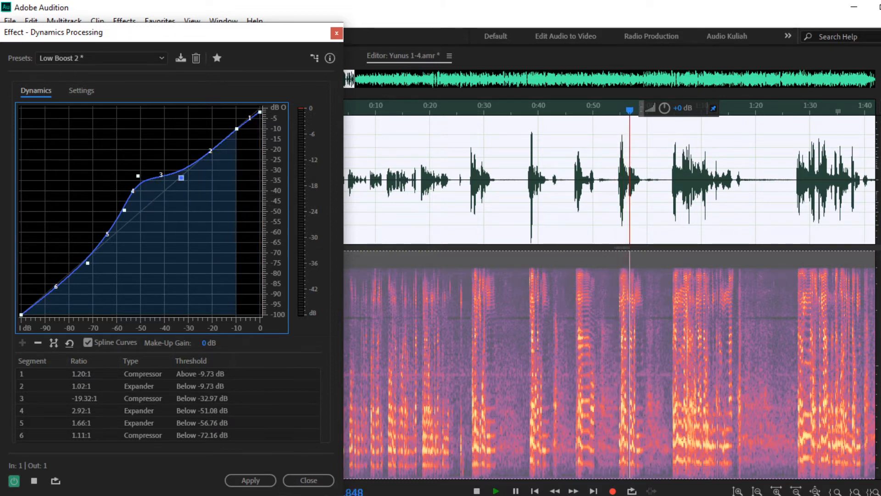
Step: Compare the effect on and off, then apply the reshaped Dynamics Processing to the selection
click(15, 481)
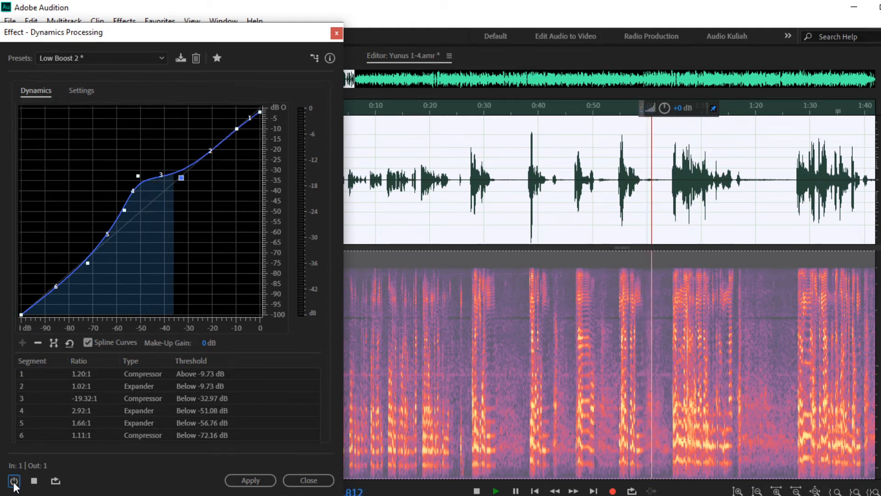
click(14, 482)
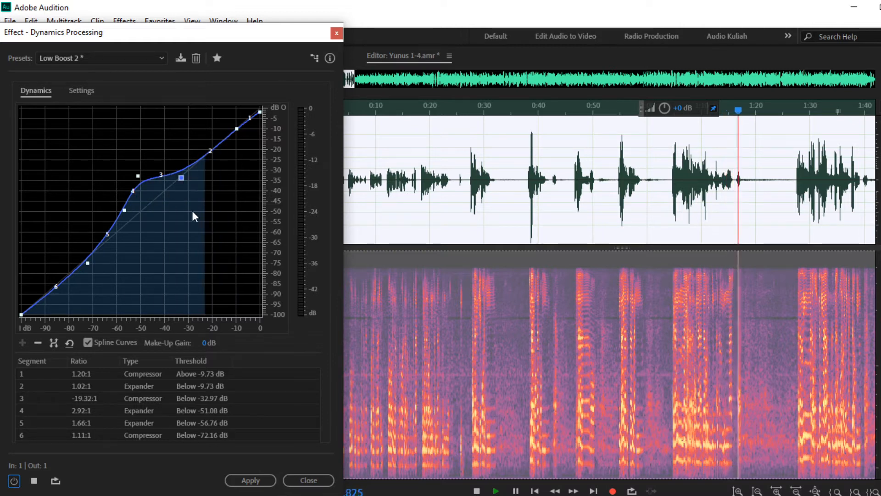
click(14, 482)
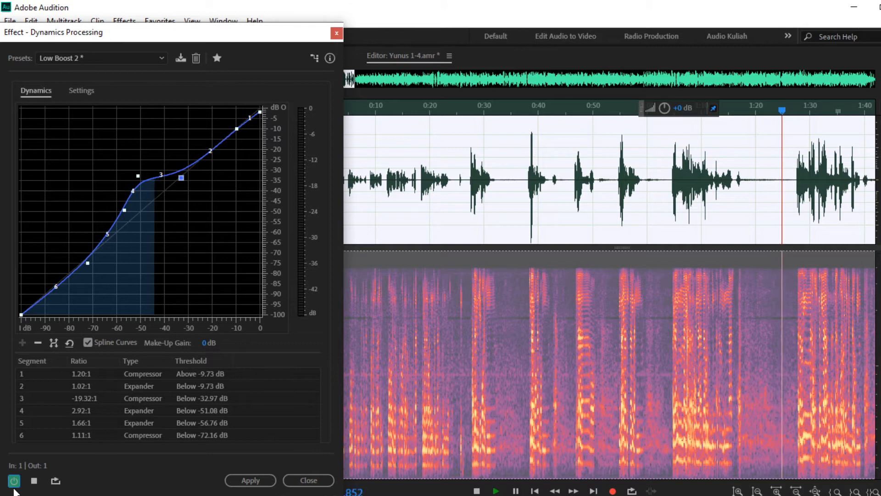
click(256, 481)
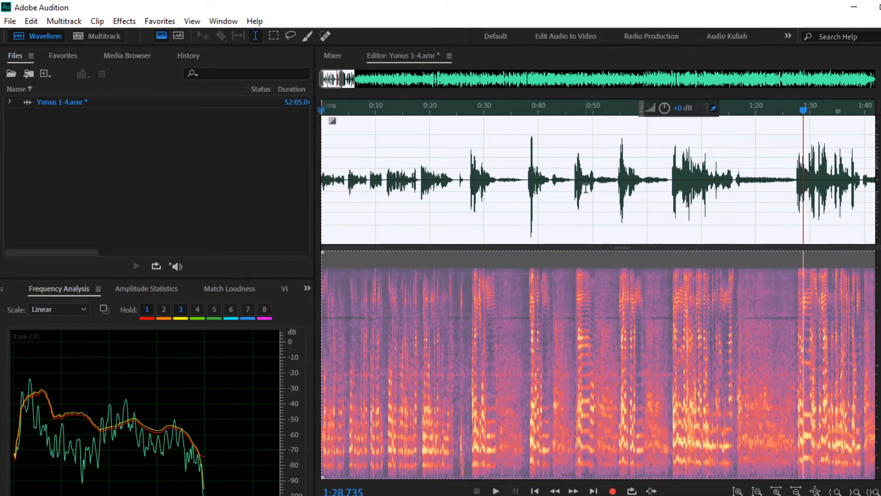
Step: Play the processed audio briefly from 26:04, then show the Match Loudness panel
click(748, 187)
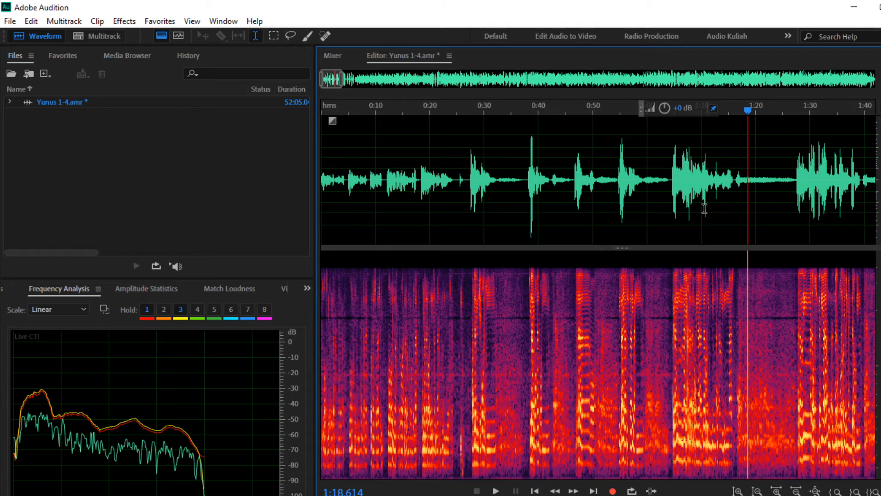
scroll(707, 202, down, 10)
scroll(702, 198, down, 2)
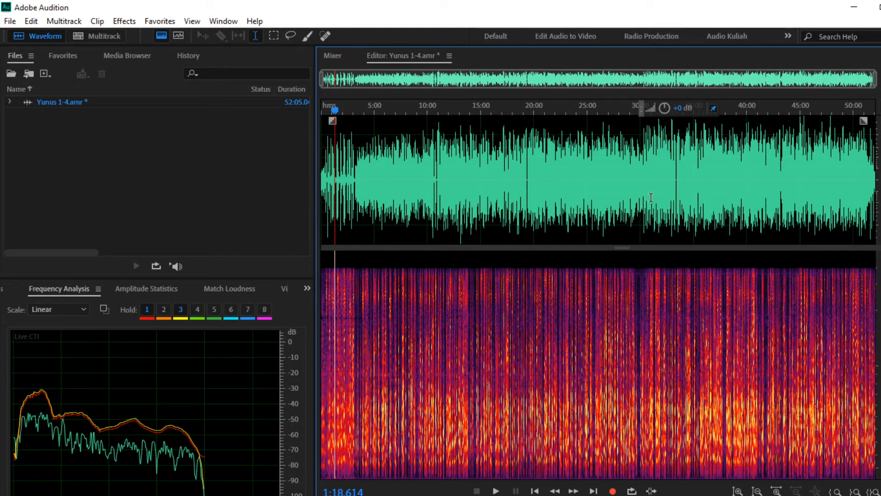
click(599, 193)
scroll(601, 196, up, 4)
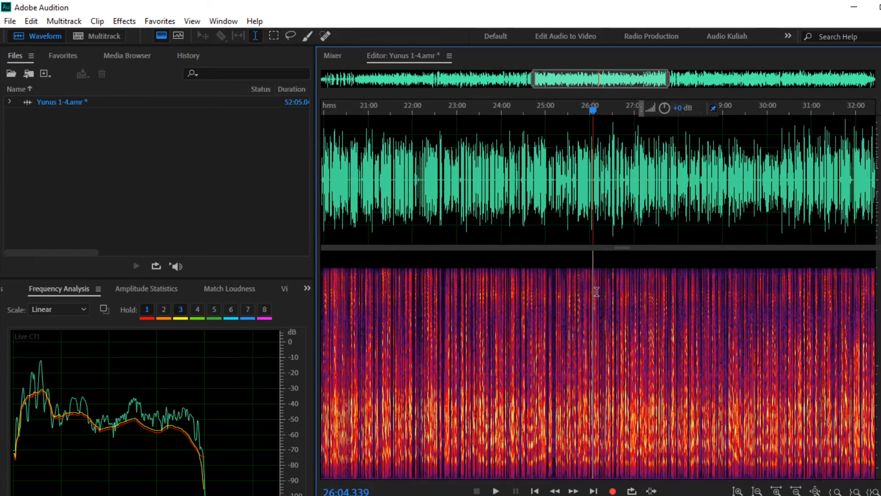
click(498, 492)
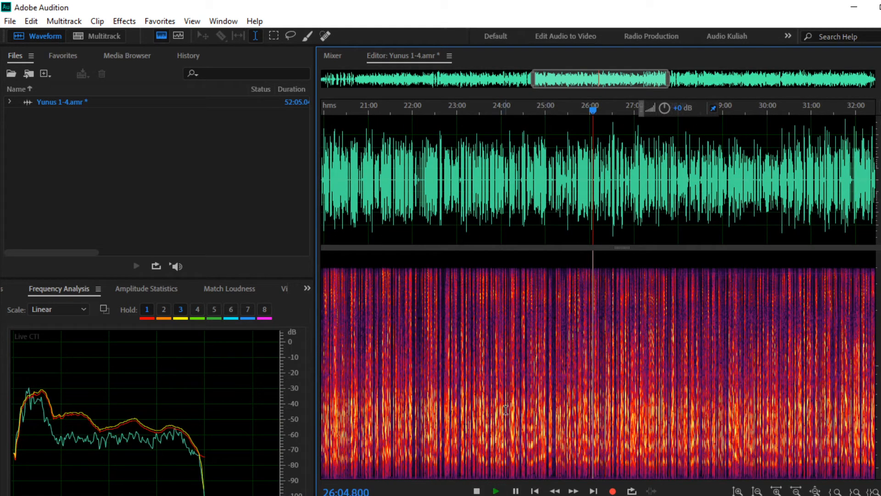
click(477, 491)
scroll(543, 221, down, 4)
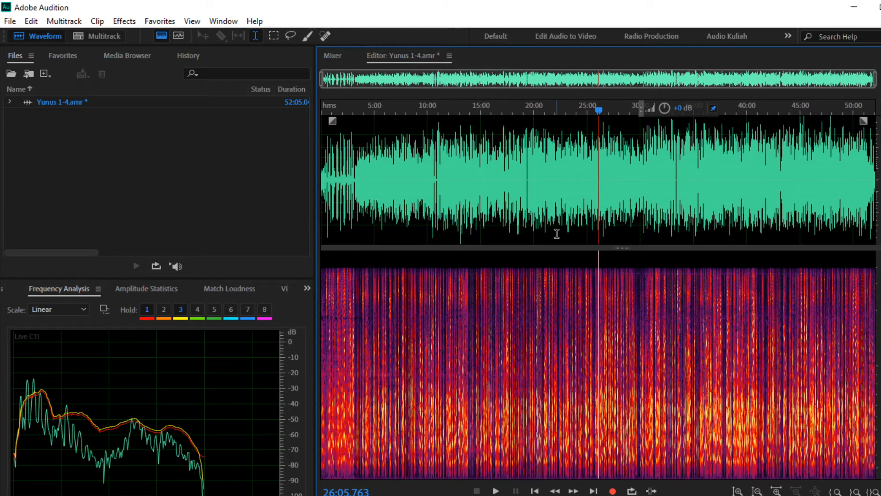
click(241, 290)
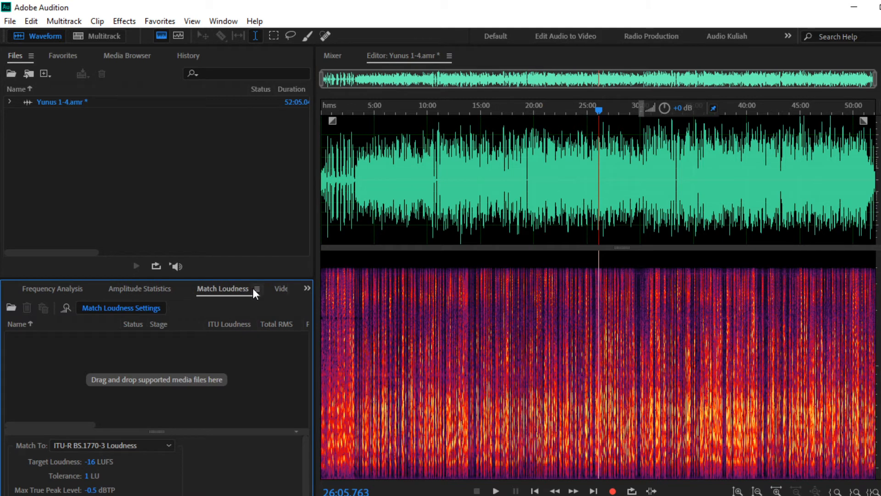
Step: Show Amplitude Statistics: 0.73 dB peak, -22.30 dB total RMS, 4 possibly clipped samples
click(144, 286)
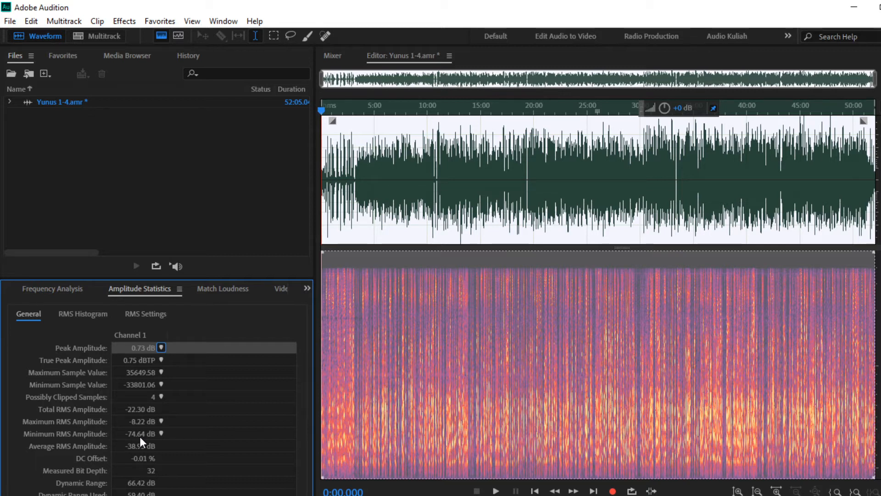
Step: Place the playhead at 15:00 and bring back the Match Loudness panel
click(480, 395)
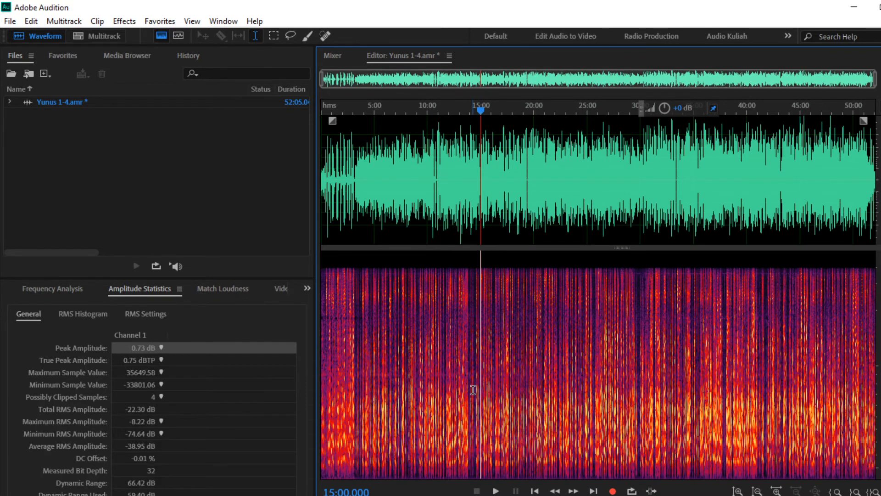
scroll(473, 390, up, 7)
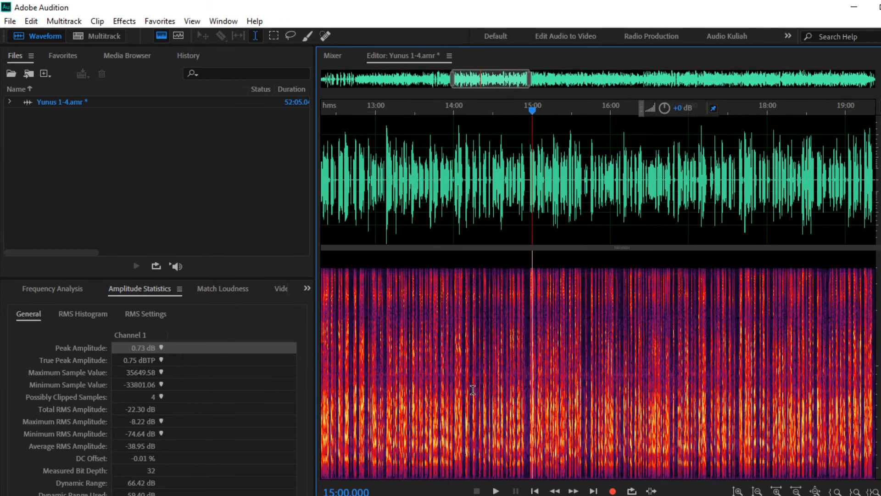
scroll(473, 390, up, 2)
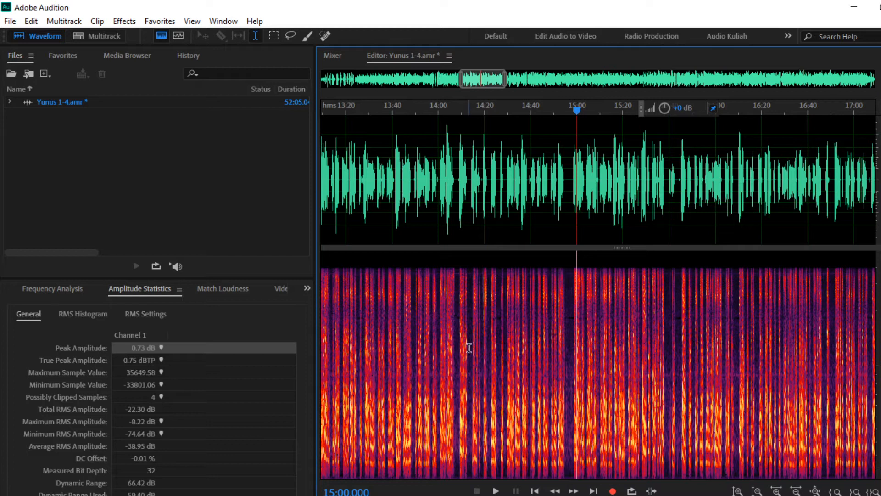
scroll(478, 206, up, 5)
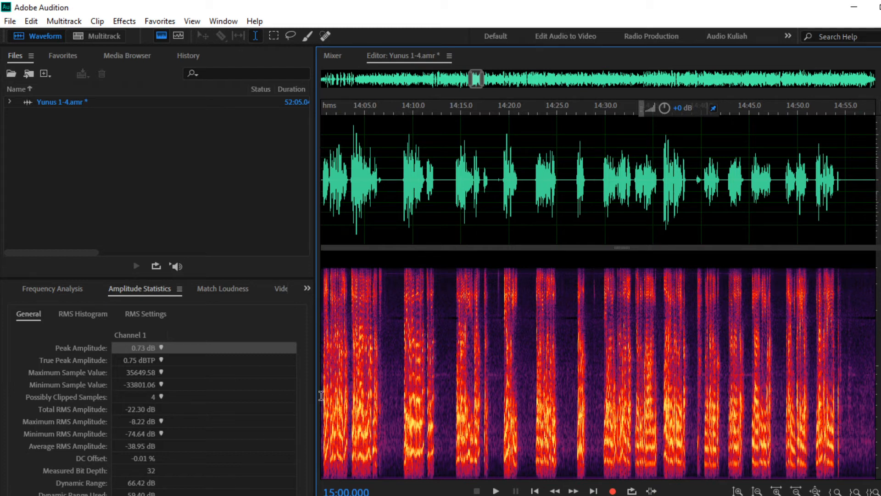
click(230, 288)
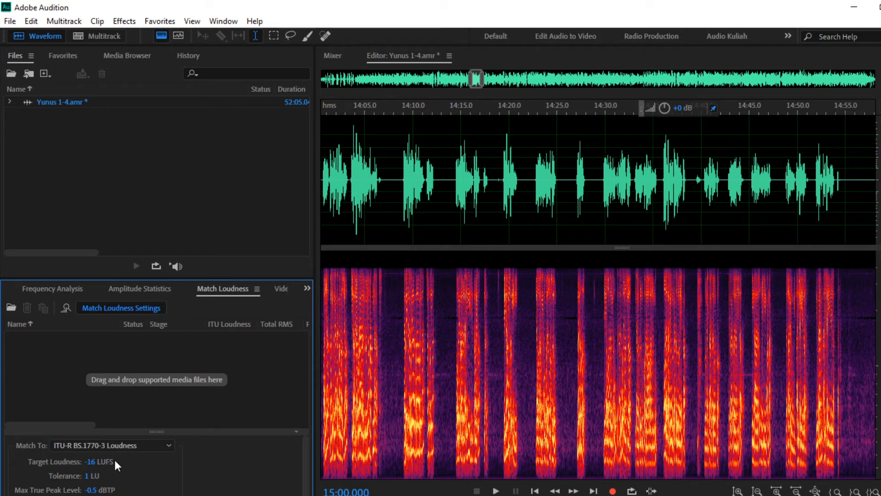
Step: Add Yunus 1-4.amr to Match Loudness and run it to -16 LUFS (+4.91 dB)
click(530, 443)
scroll(530, 442, down, 4)
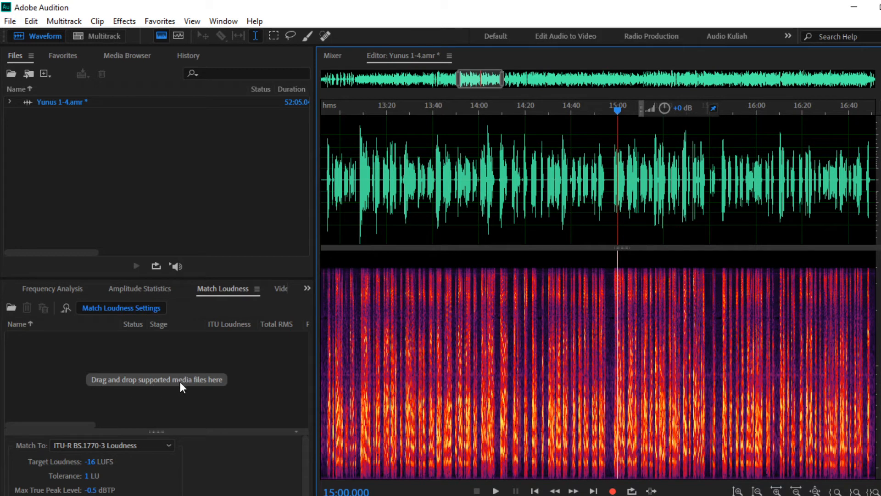
click(51, 102)
drag(52, 102, 81, 360)
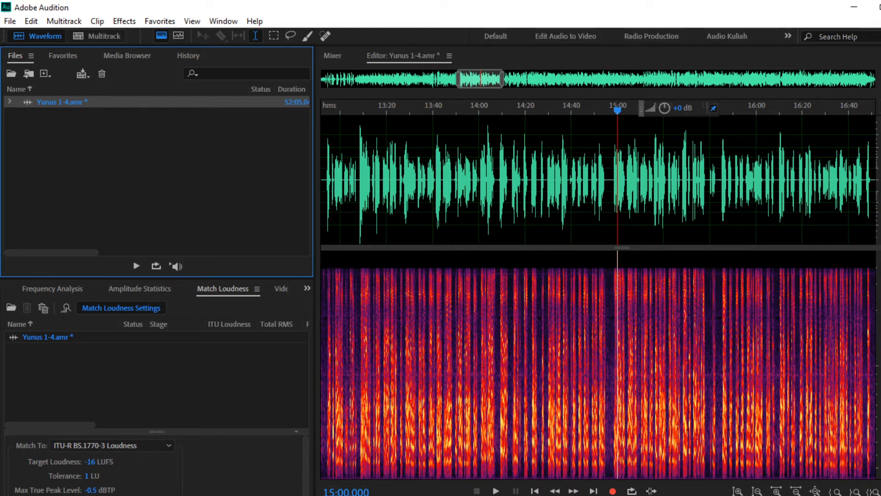
click(266, 494)
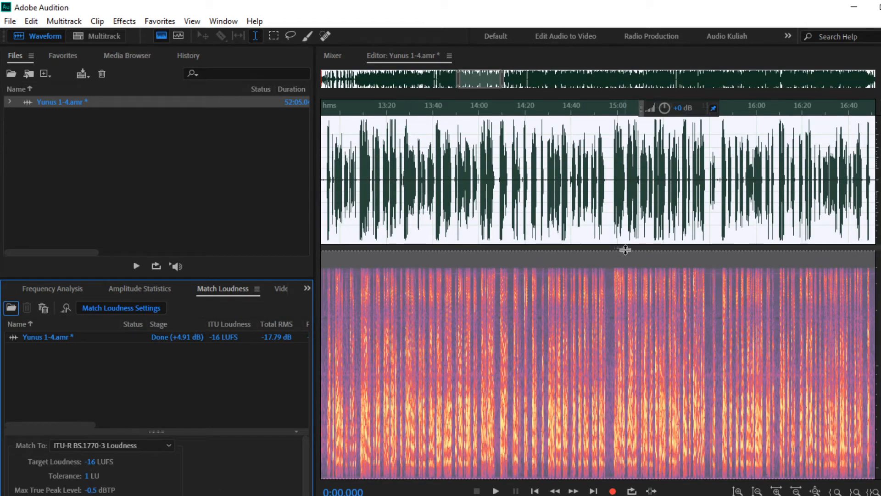
drag(621, 244, 618, 326)
Step: In the History list, undo and redo the Match Loudness step to compare
click(641, 247)
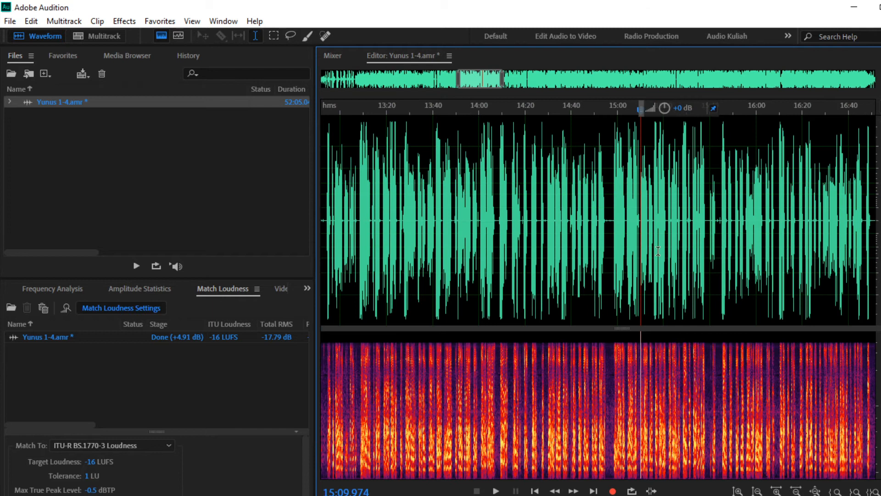
click(503, 237)
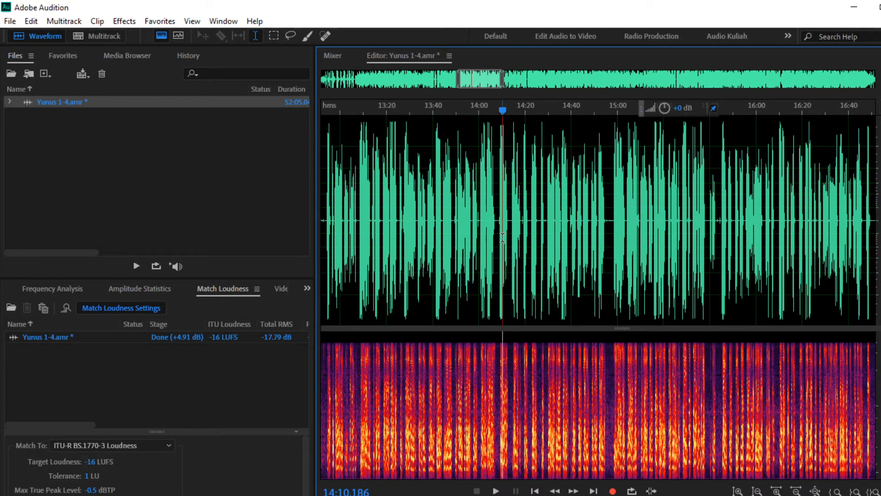
scroll(579, 238, down, 10)
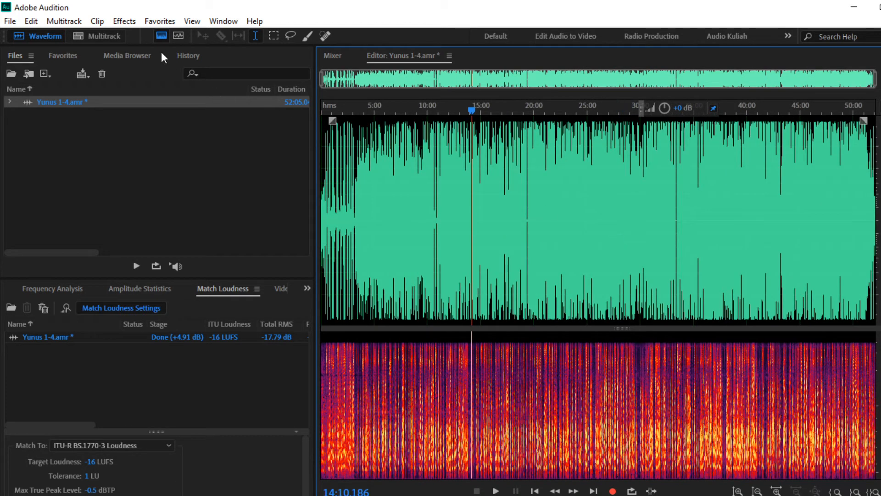
click(189, 55)
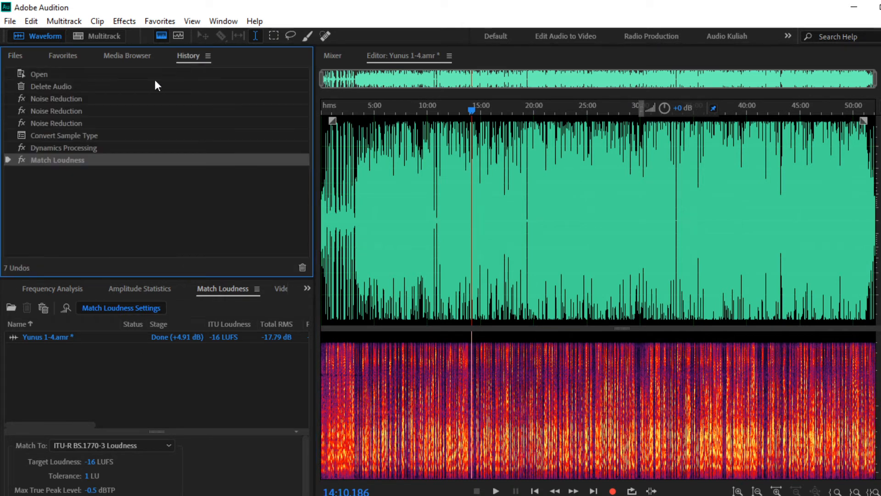
click(61, 150)
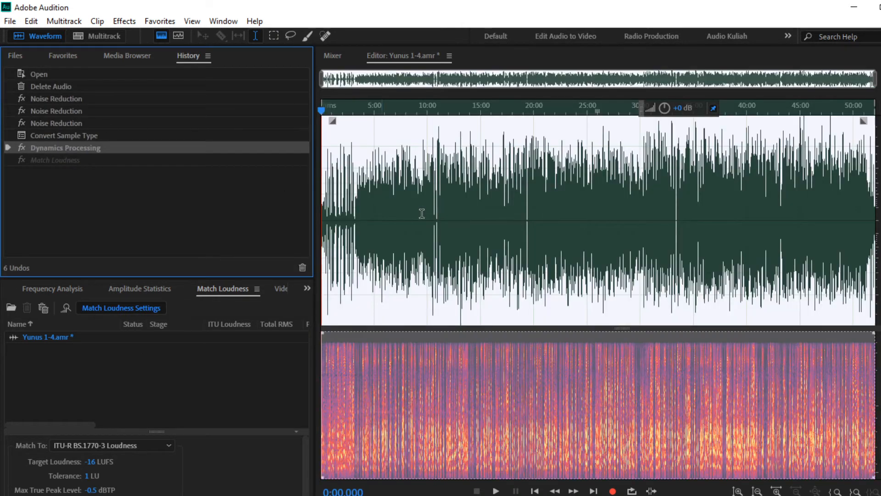
click(540, 231)
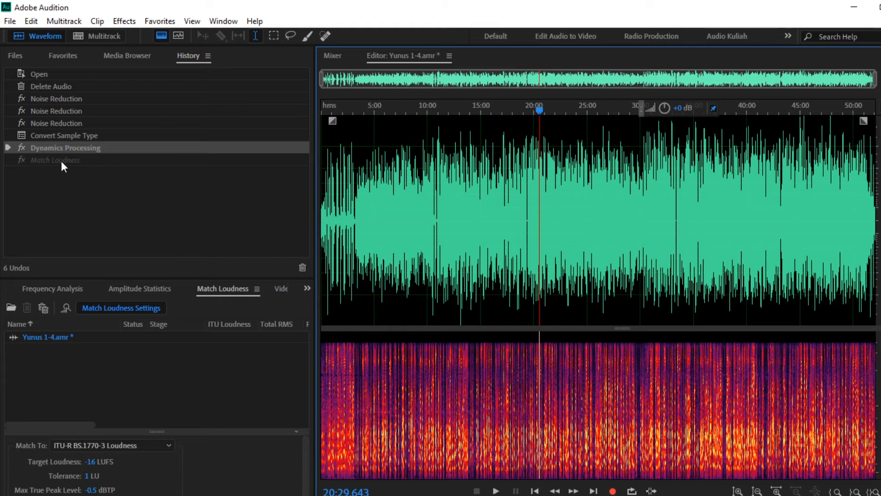
click(60, 159)
Step: Listen from 20:00 without loudness matching, then reapply it and select all audio
click(562, 225)
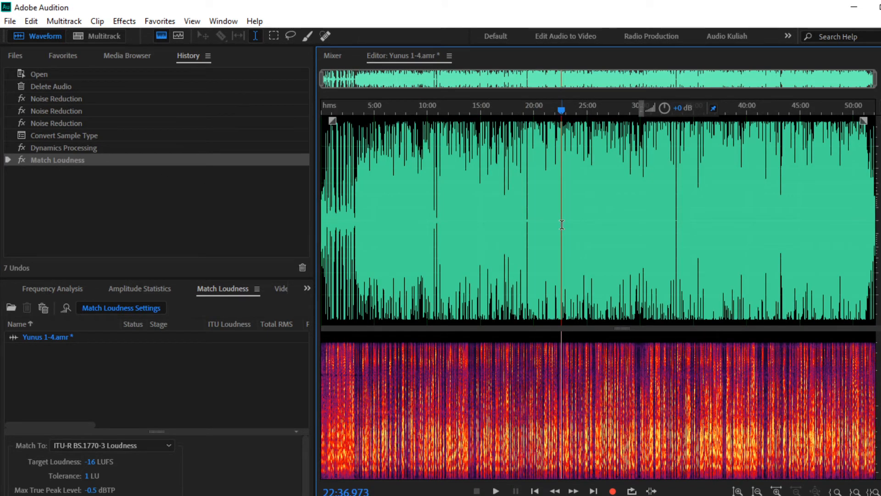
click(76, 147)
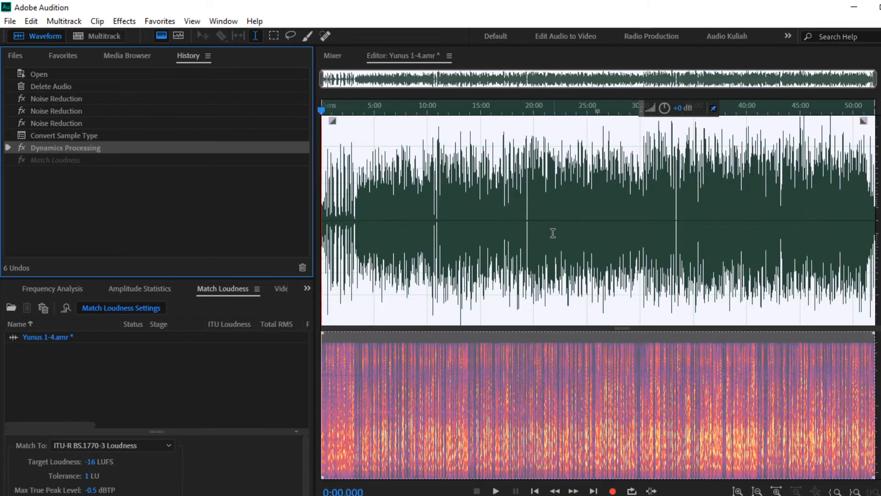
click(553, 232)
scroll(525, 209, up, 4)
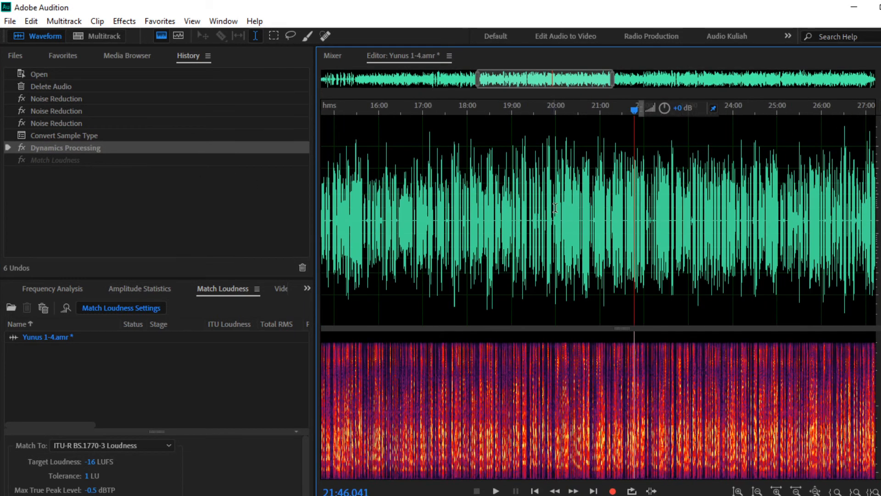
click(555, 171)
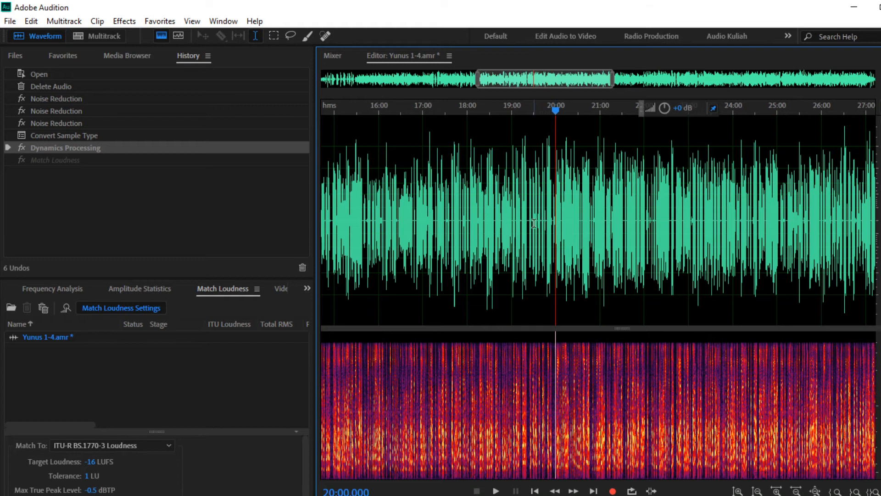
click(496, 490)
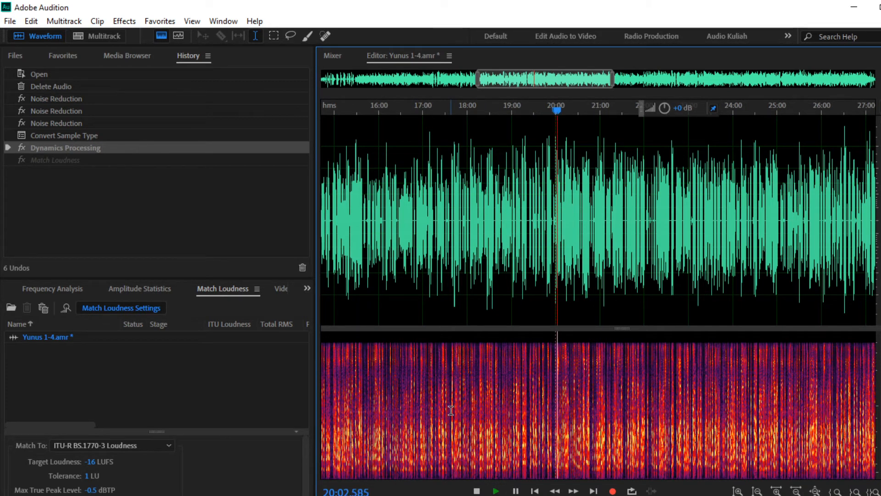
click(477, 491)
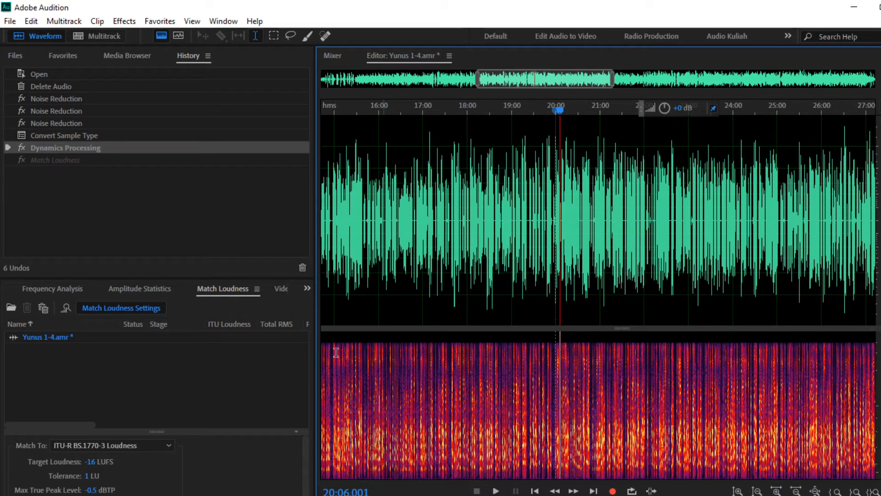
click(70, 160)
key(ctrl+a)
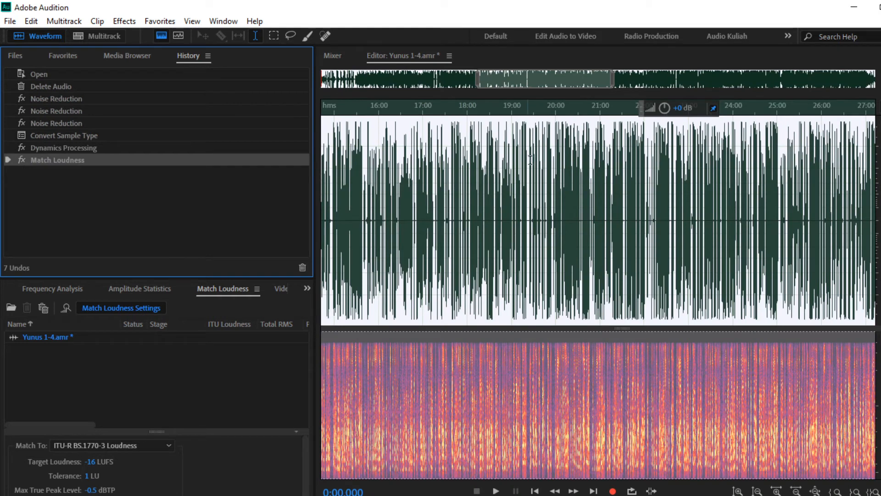
click(562, 149)
scroll(562, 150, up, 5)
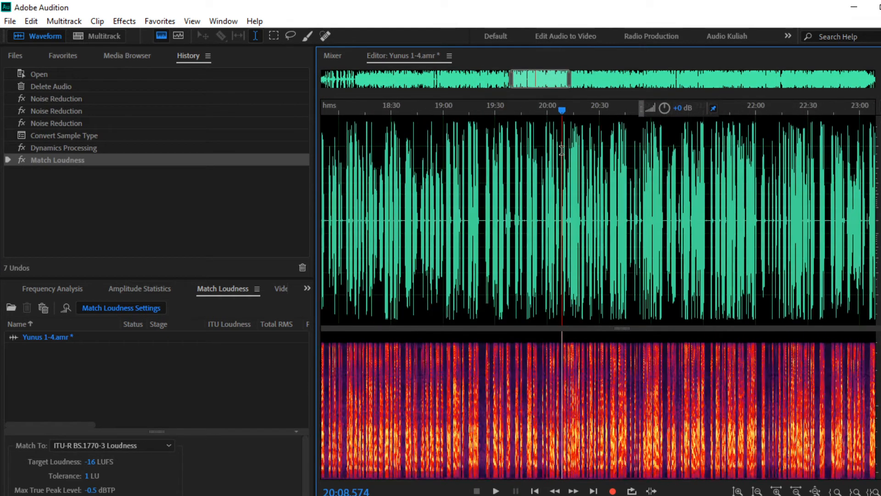
click(516, 166)
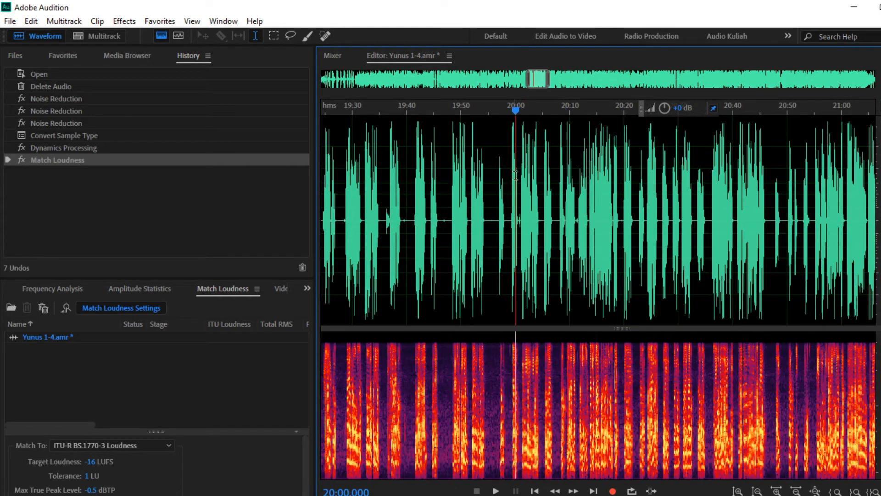
click(496, 491)
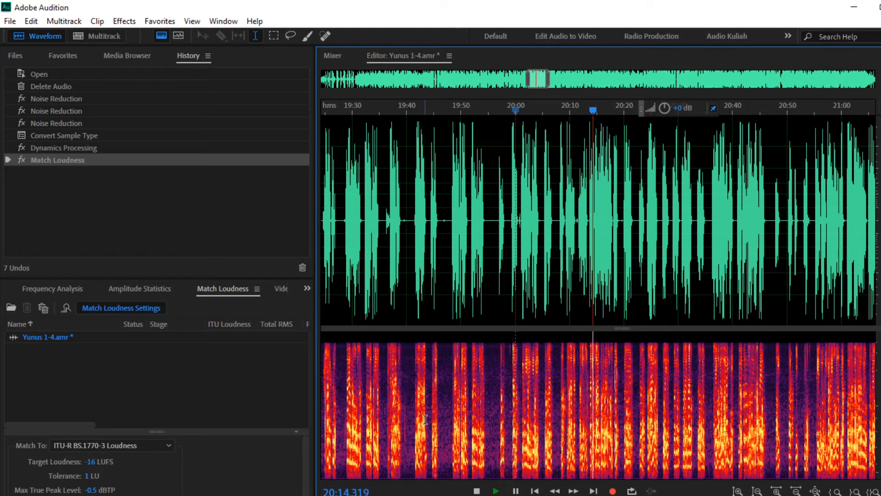
click(478, 491)
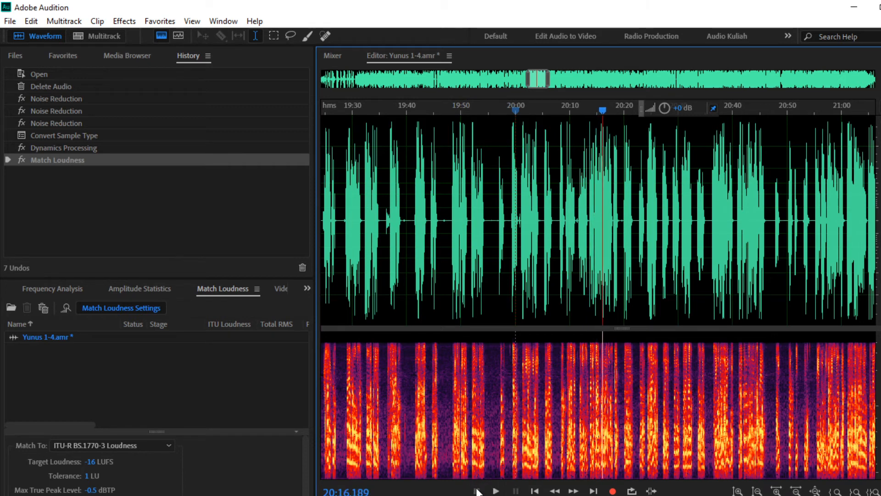
scroll(468, 266, down, 1)
scroll(467, 266, down, 5)
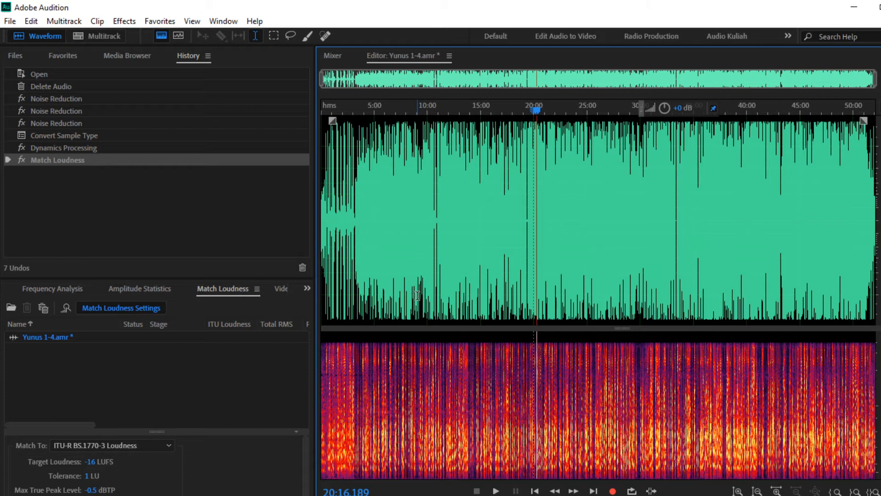
Step: Start a Save As of Yunus 1-4 in MP3 Audio (*.mp3) format, then bring the Facebook lecture page forward
click(491, 246)
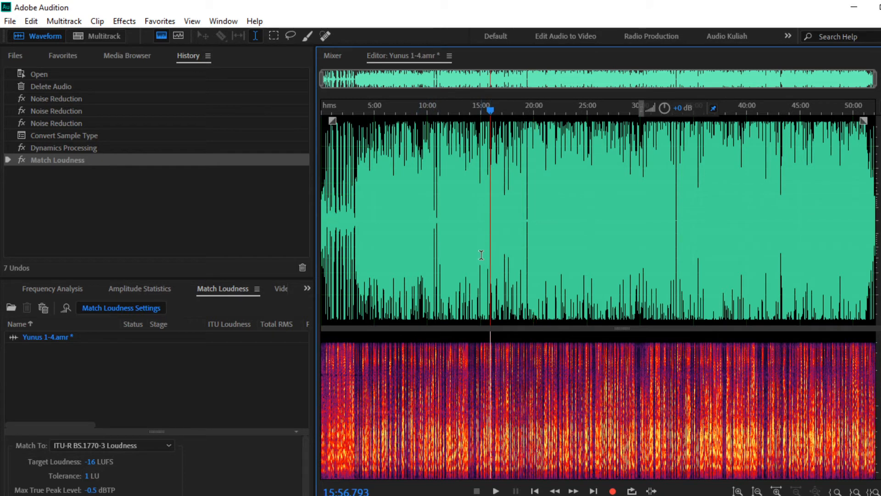
click(10, 21)
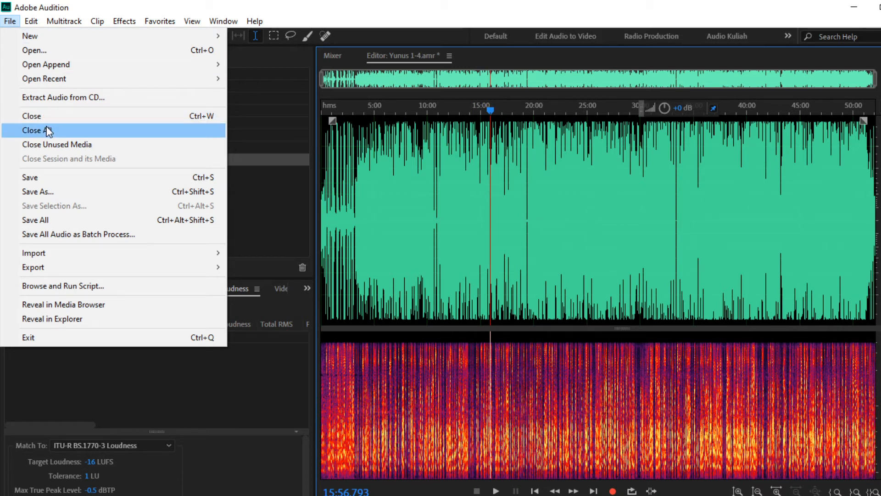
click(36, 192)
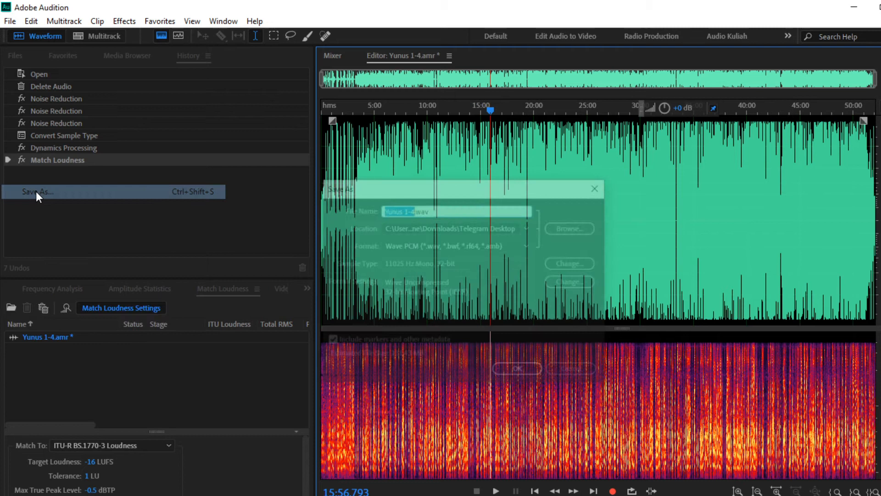
click(395, 245)
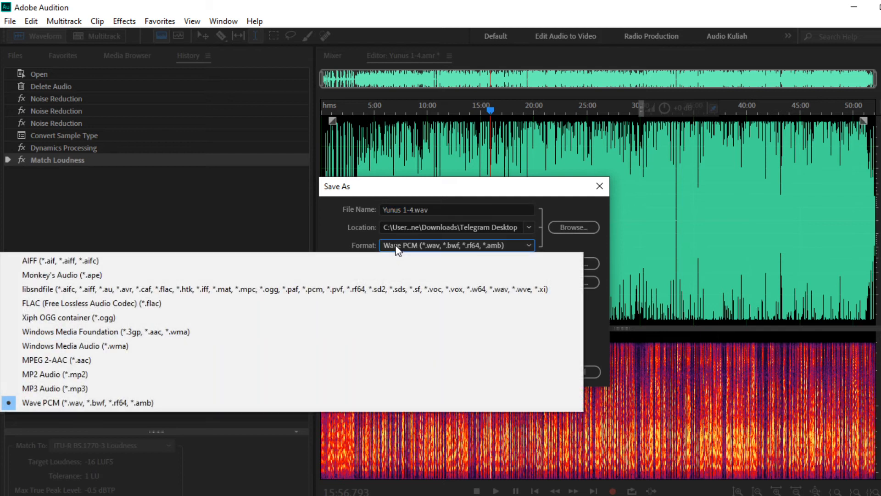
click(88, 390)
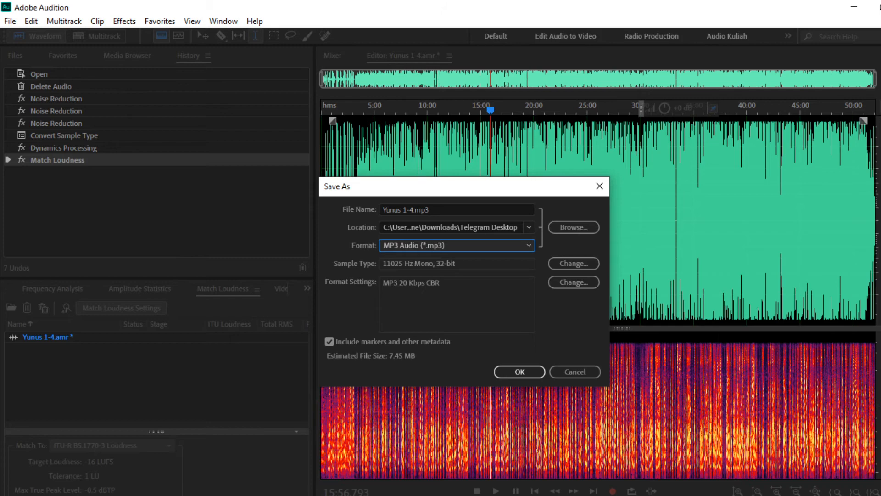
click(176, 495)
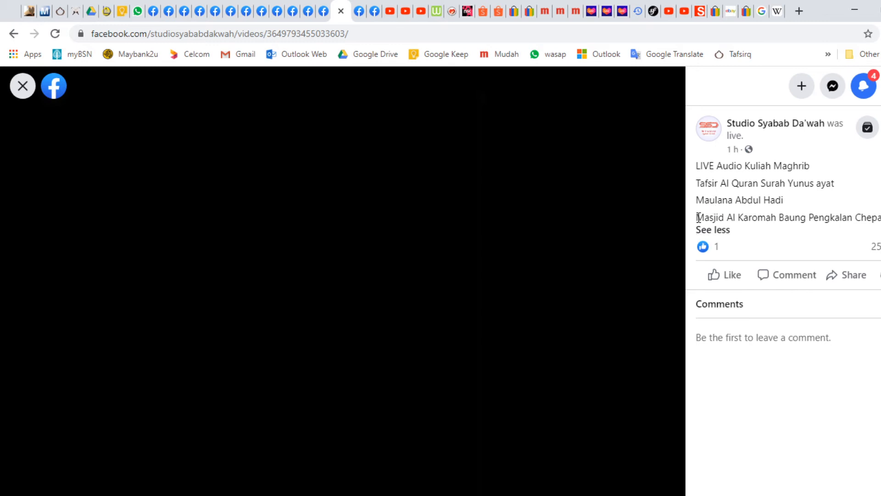
Step: Copy the mosque location line from the Facebook post and return to Audition's Save As dialog
drag(697, 217, 880, 217)
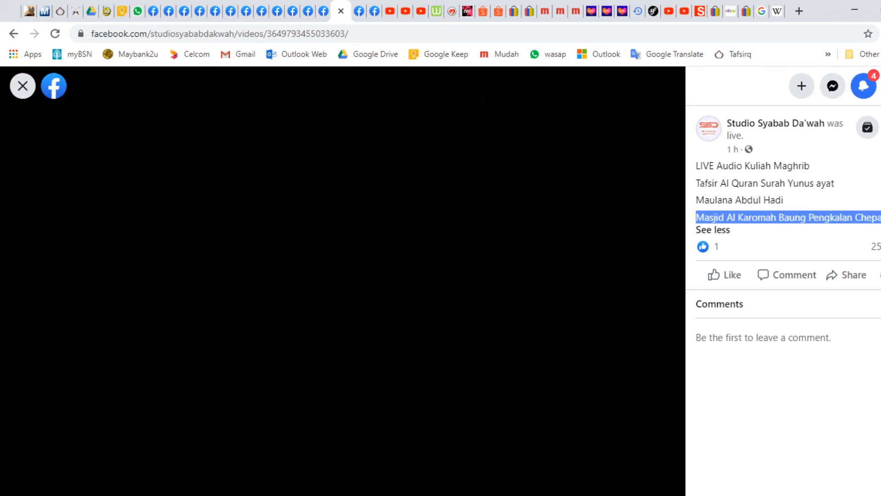
right_click(874, 219)
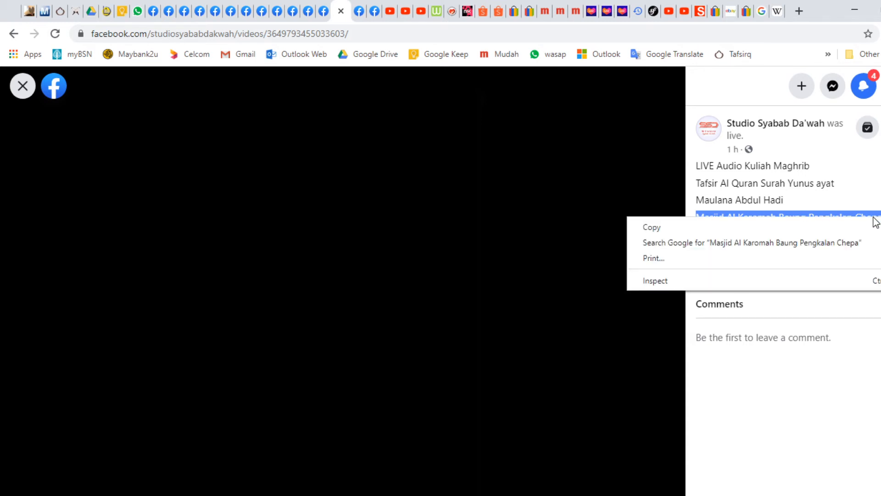
click(781, 231)
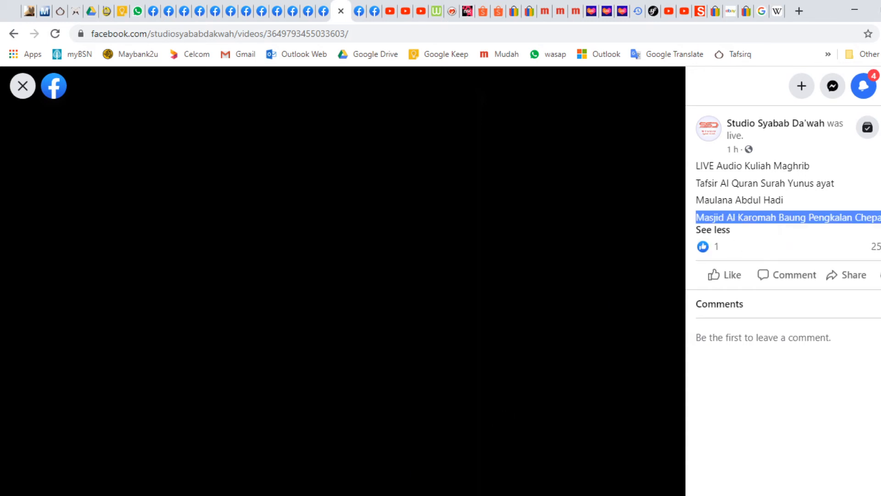
key(alt+Tab)
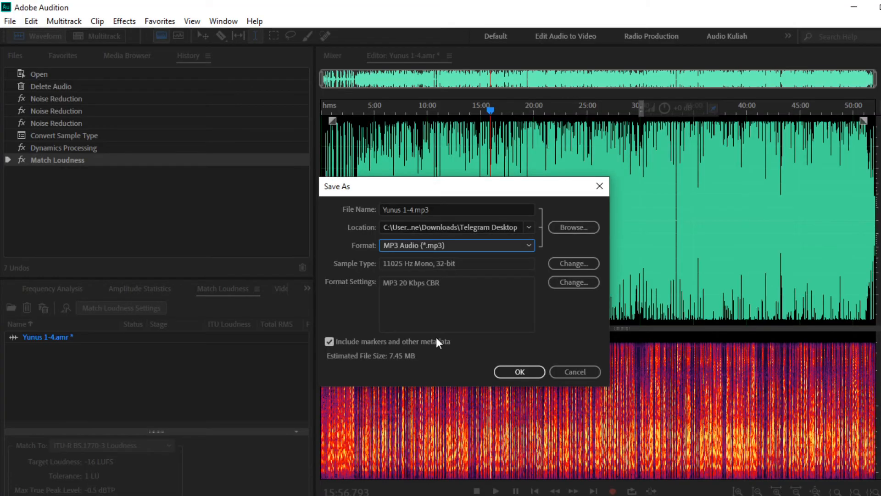
Step: Browse the save location to Master Albums (G:) > Kuliah > Kuliah Semasa and look through its surah folders
click(561, 225)
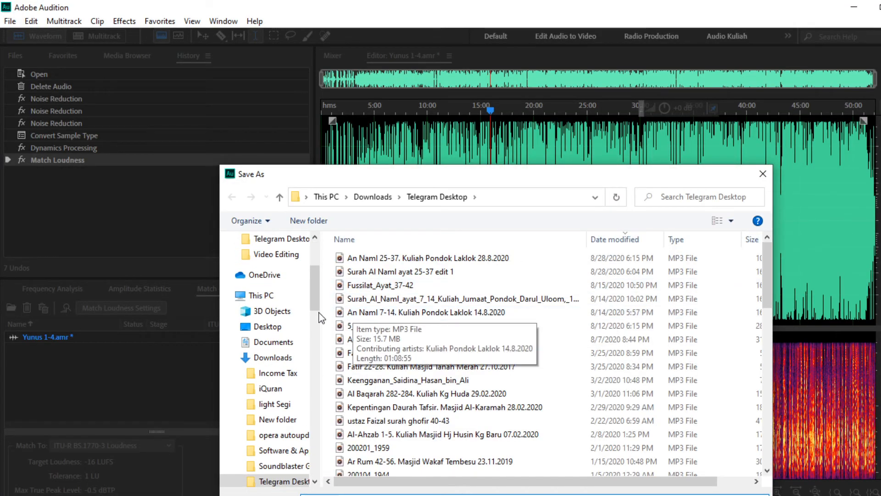
scroll(317, 297, down, 1)
scroll(317, 298, down, 5)
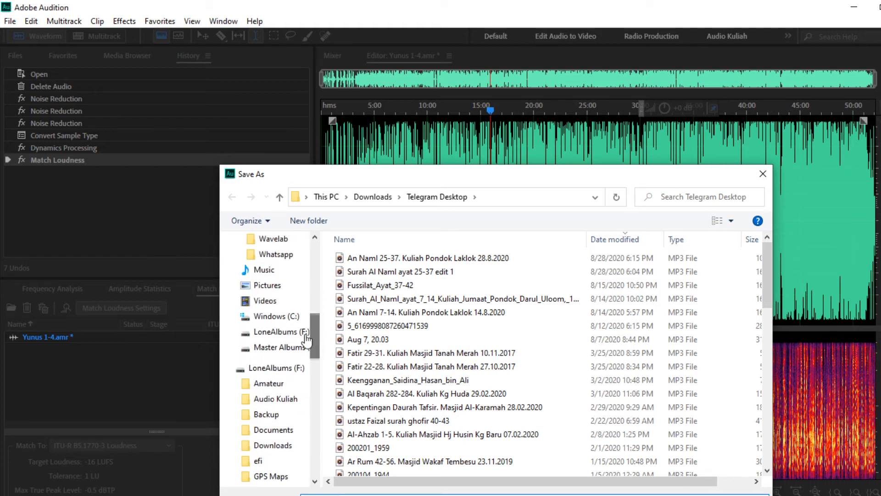
click(292, 350)
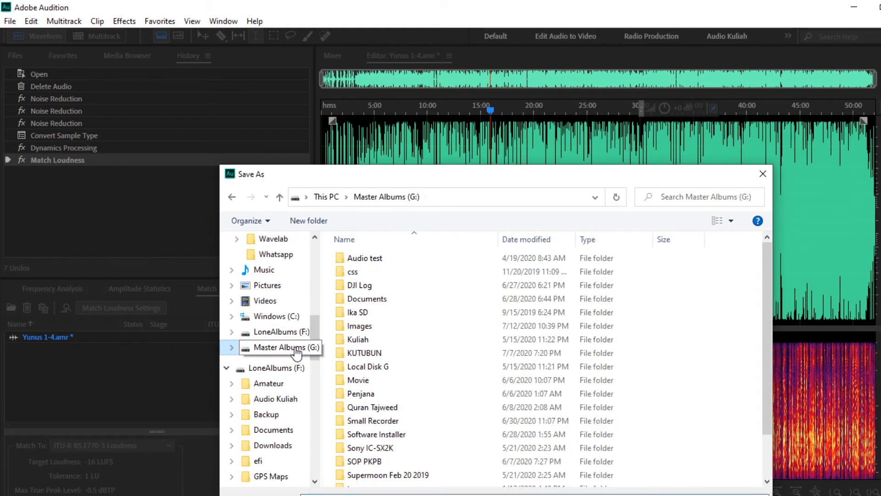
double_click(366, 342)
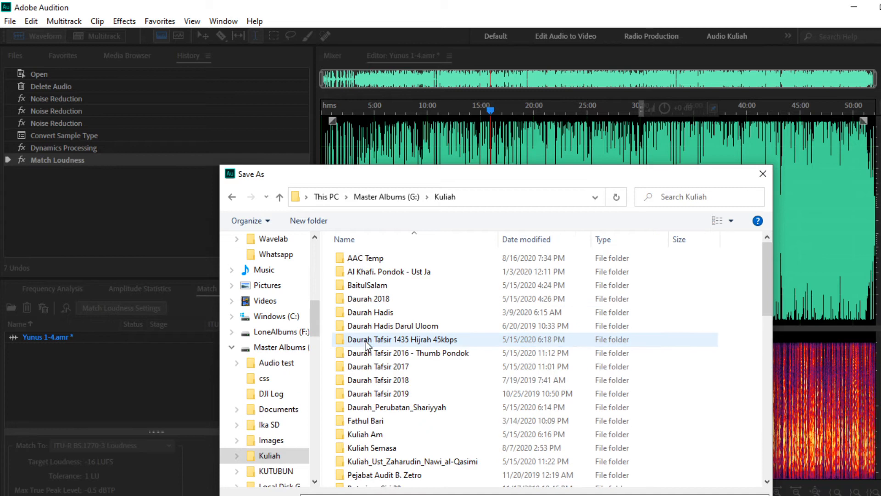
scroll(388, 321, down, 3)
double_click(388, 330)
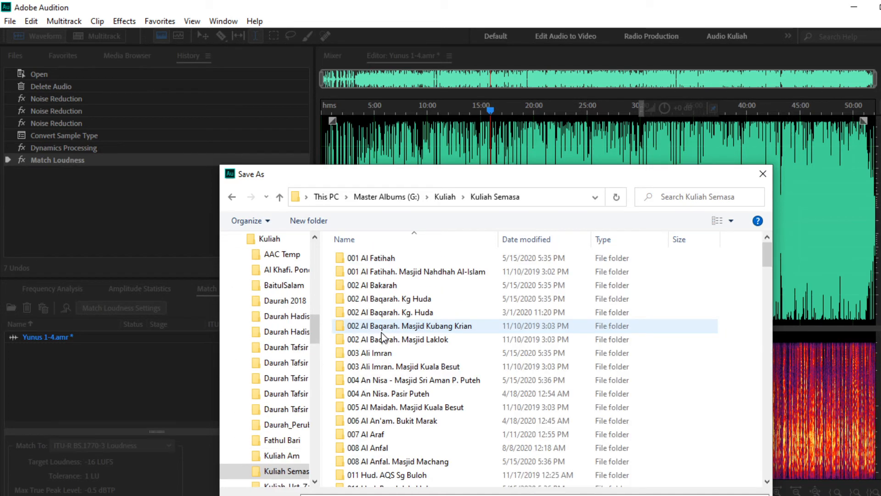
scroll(473, 322, down, 1)
scroll(473, 321, down, 5)
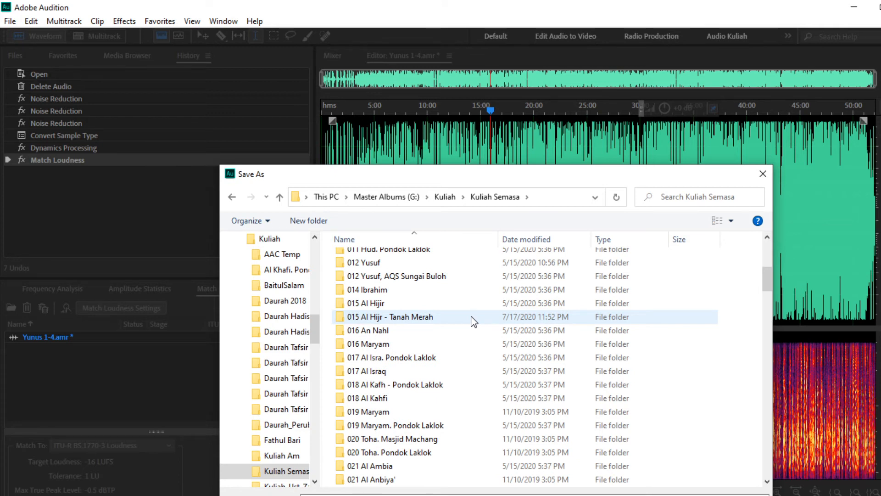
scroll(473, 322, down, 1)
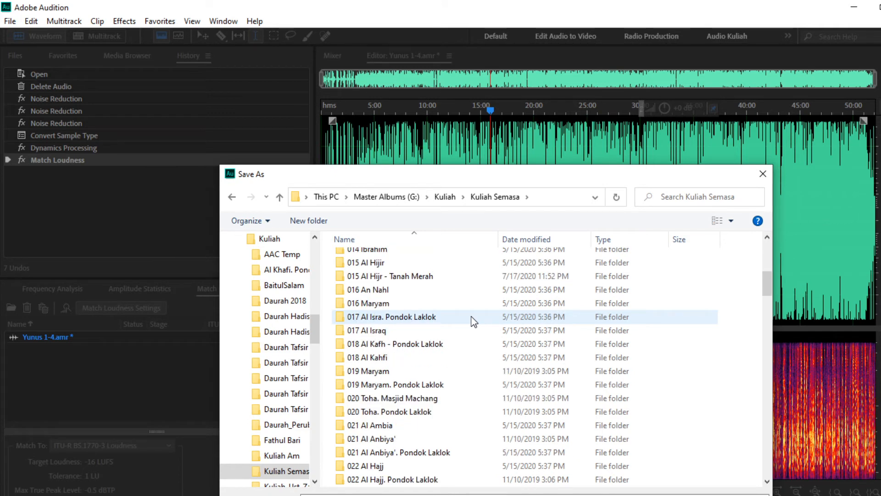
scroll(473, 318, up, 2)
scroll(459, 322, down, 1)
scroll(436, 323, down, 1)
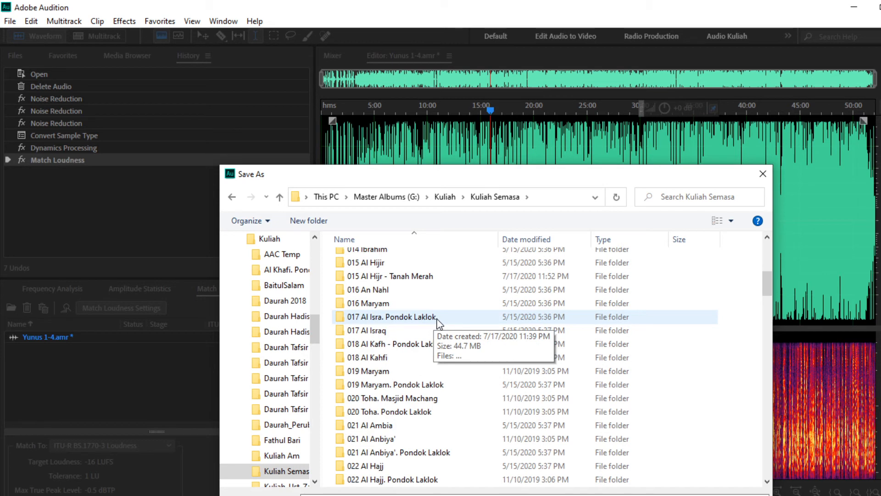
scroll(439, 323, down, 1)
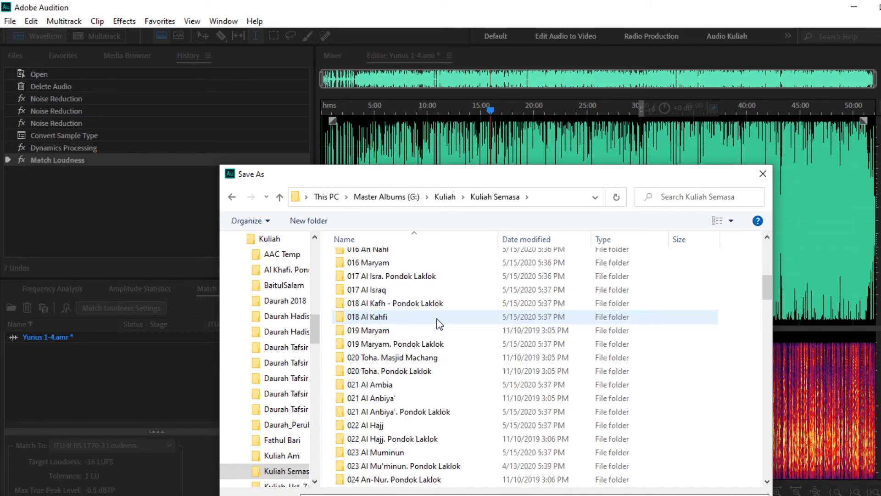
scroll(438, 323, down, 10)
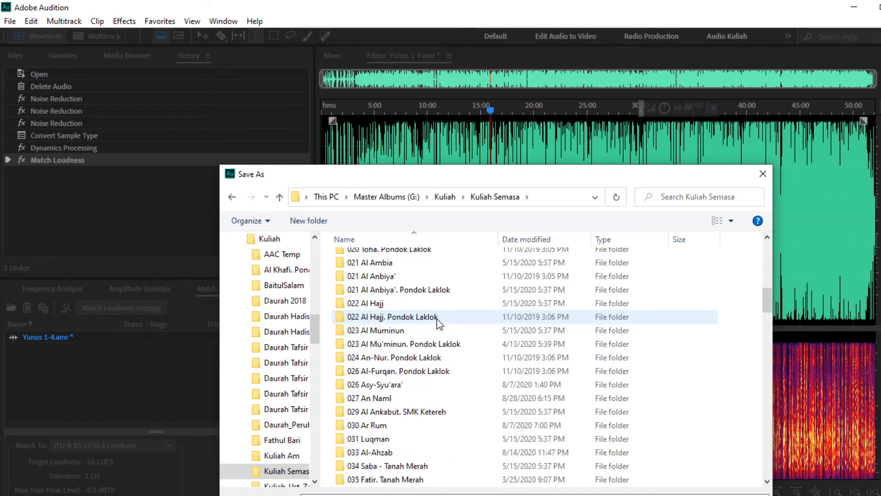
scroll(439, 324, down, 12)
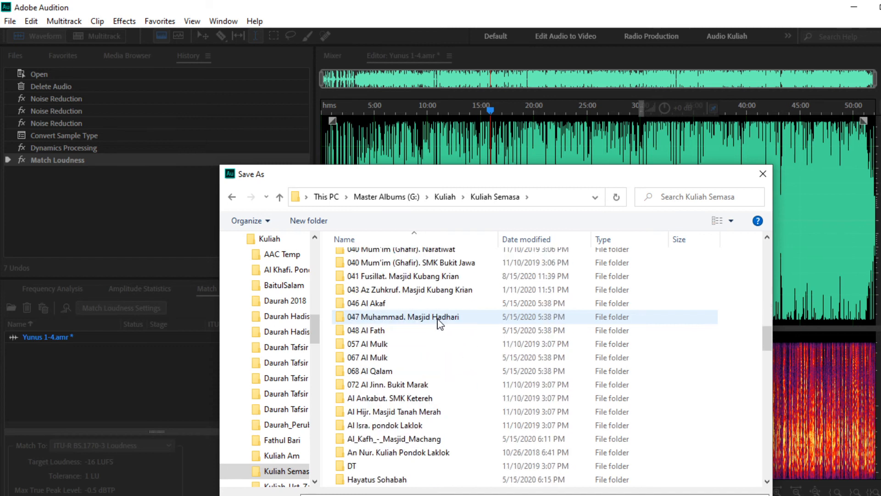
scroll(439, 322, up, 4)
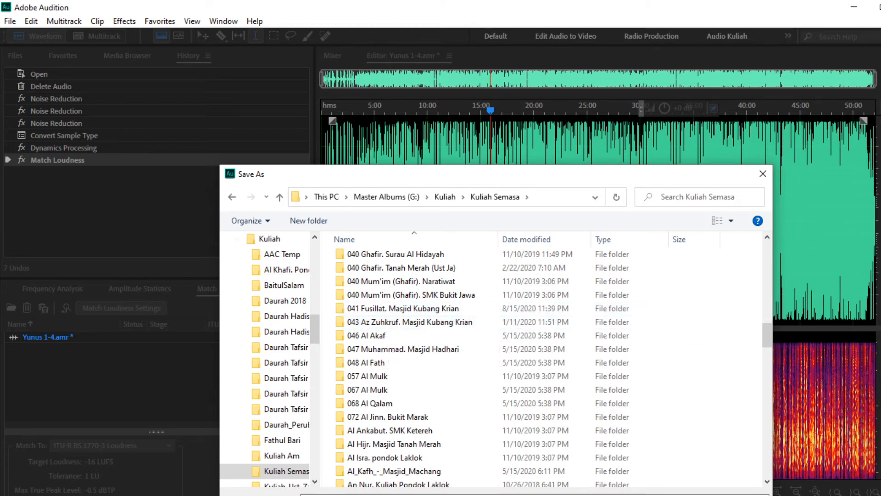
Step: Bring Chrome forward on the Tafsirq tab showing Tilawah Ar-Rum
click(266, 495)
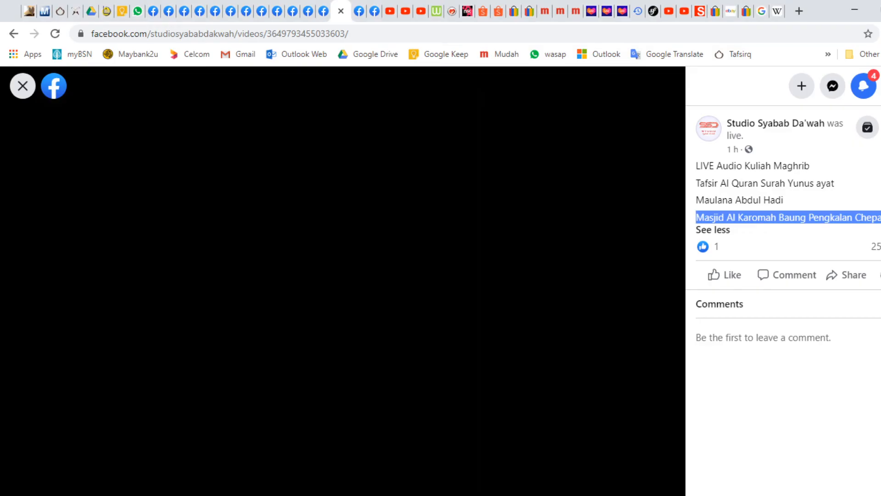
click(62, 11)
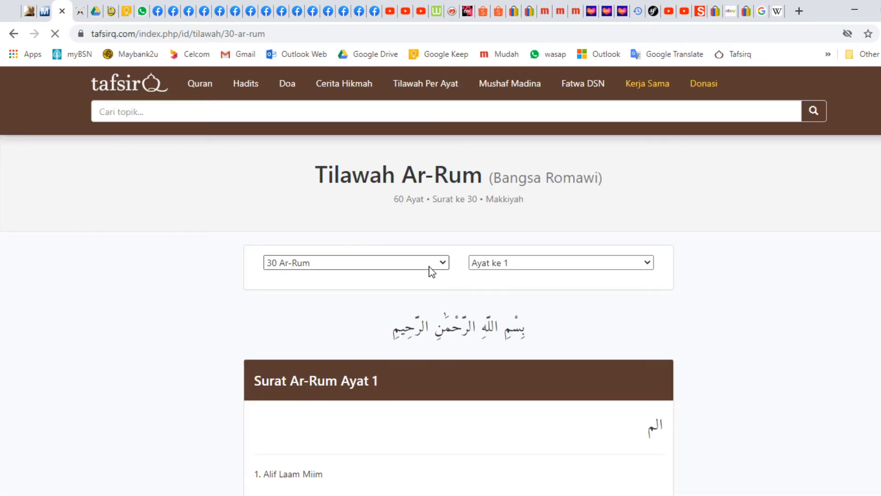
click(447, 268)
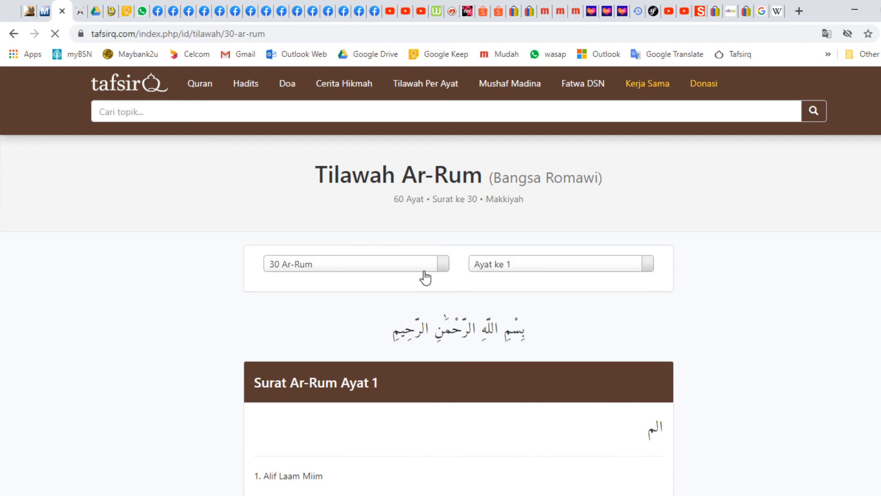
click(447, 270)
scroll(394, 322, up, 3)
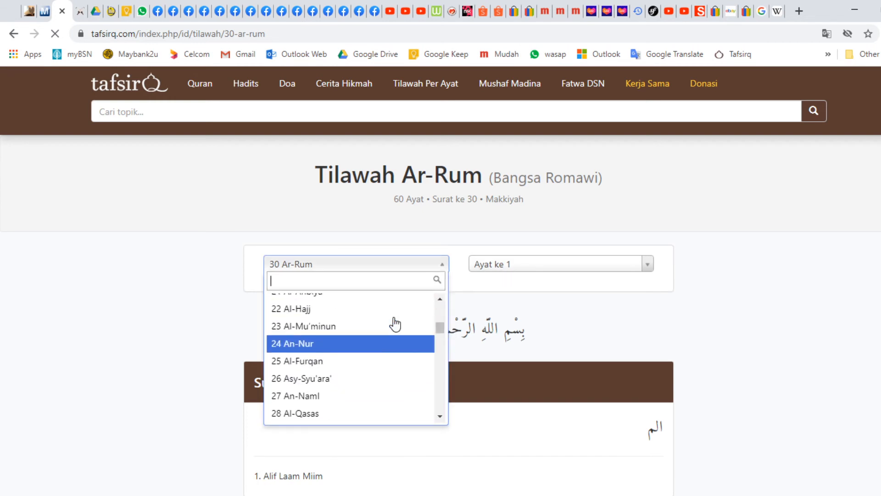
scroll(395, 323, up, 5)
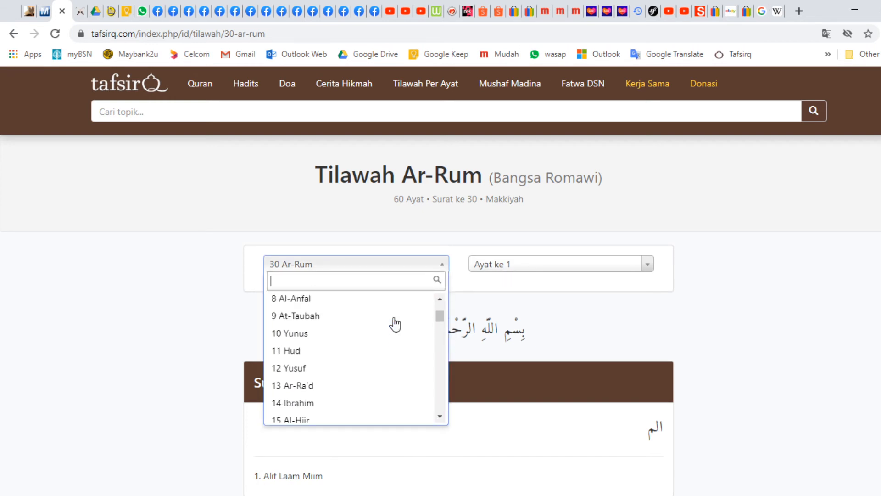
scroll(395, 324, up, 1)
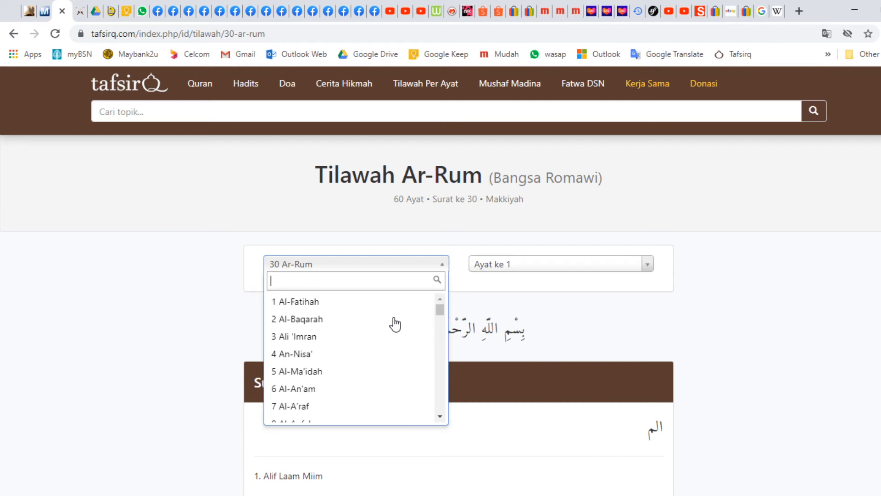
scroll(395, 323, down, 3)
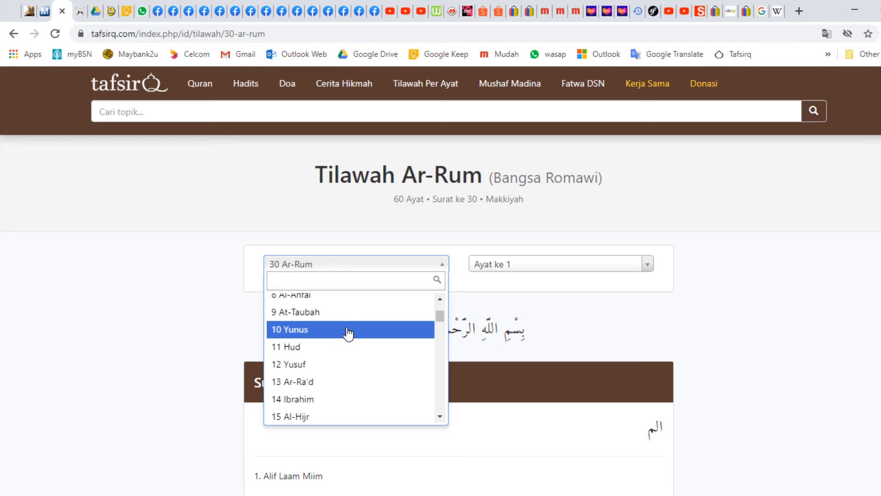
click(170, 317)
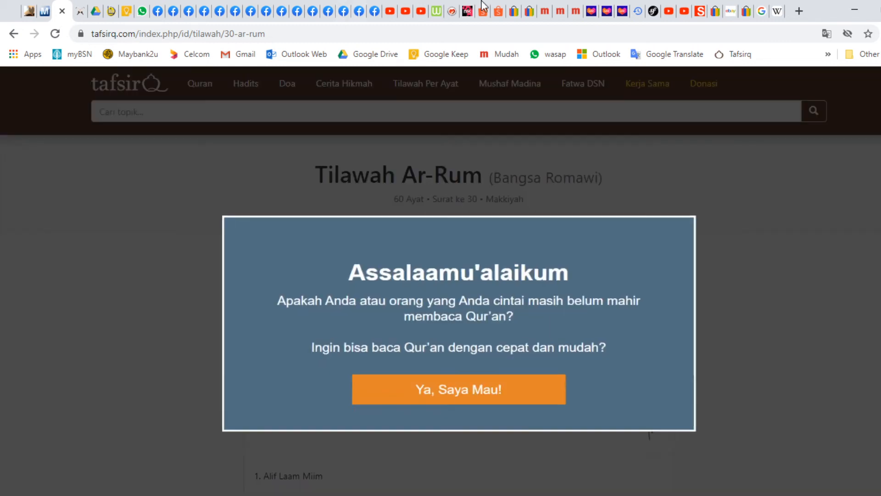
click(855, 9)
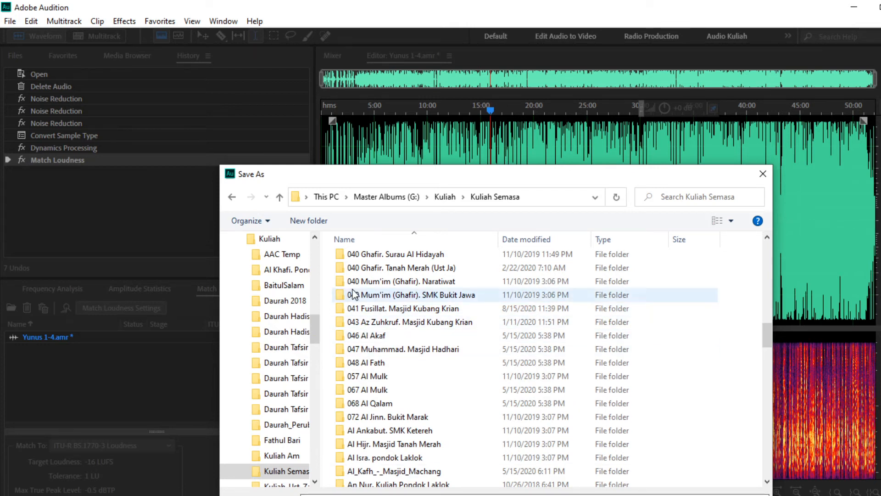
Step: Create a new folder named 010 Yunus inside Kuliah Semasa
click(312, 225)
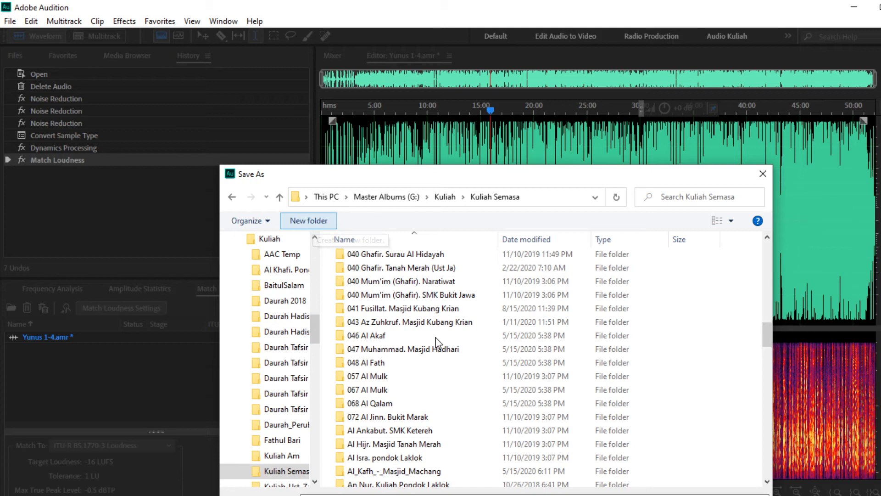
text(010 Yunus)
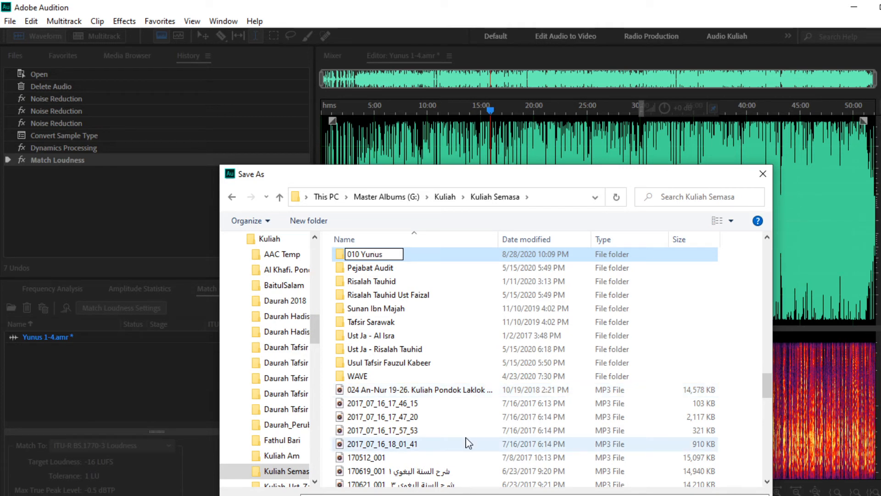
key(Return)
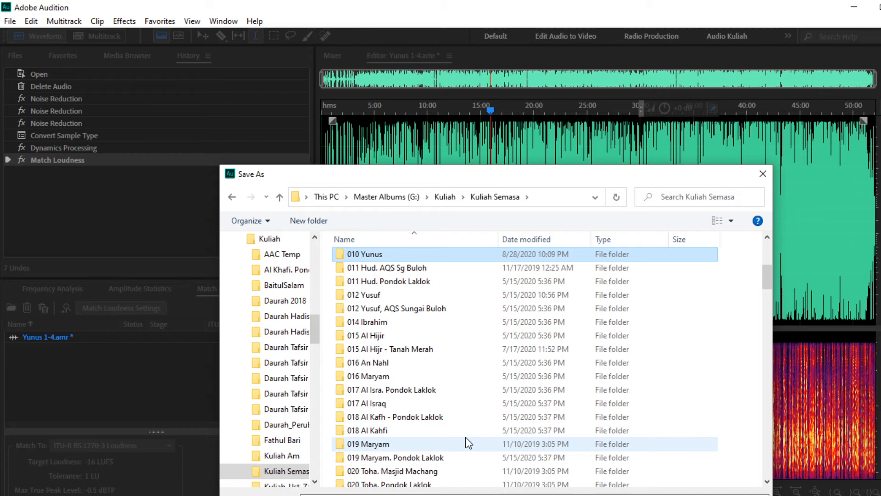
Step: Add the copied mosque location to the MP3 file name and confirm the save settings
click(362, 494)
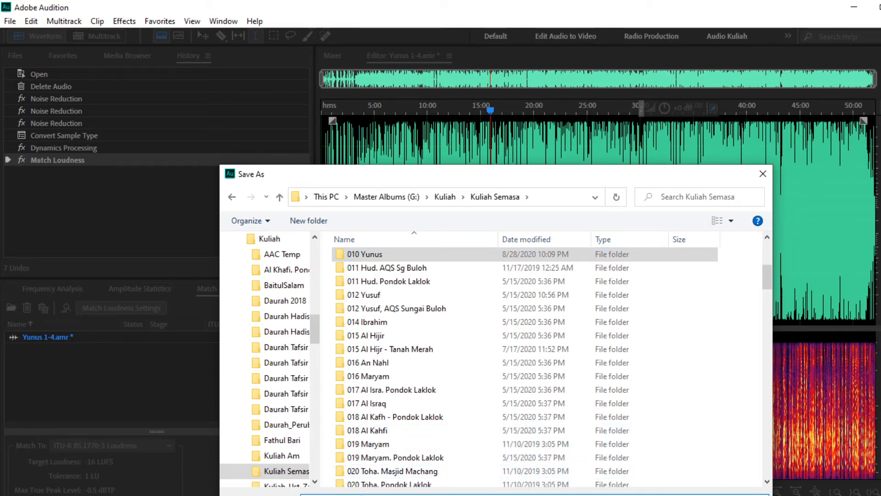
key(BackSpace)
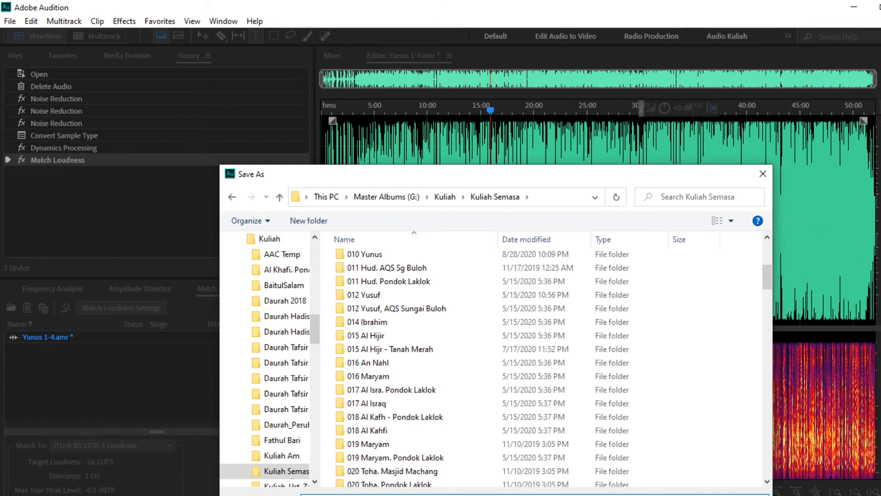
key(Return)
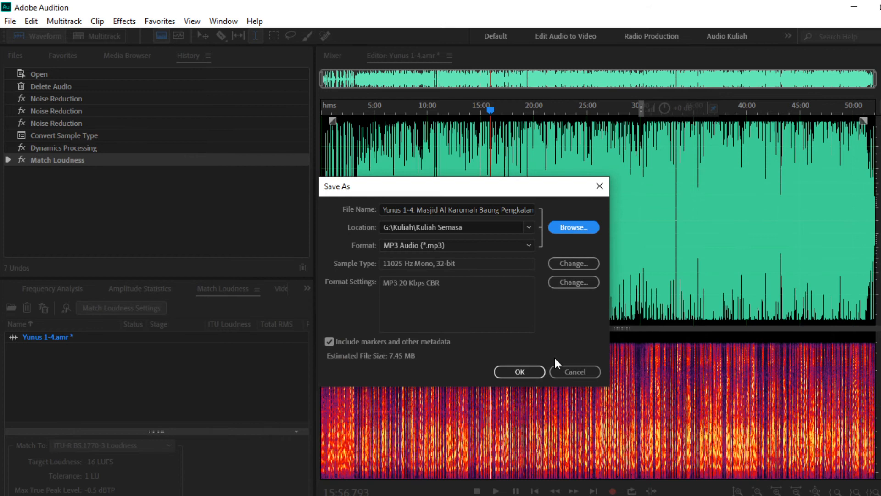
Step: Save the lecture MP3, spot-check playback near 21 minutes, then minimize Audition to the desktop
click(516, 370)
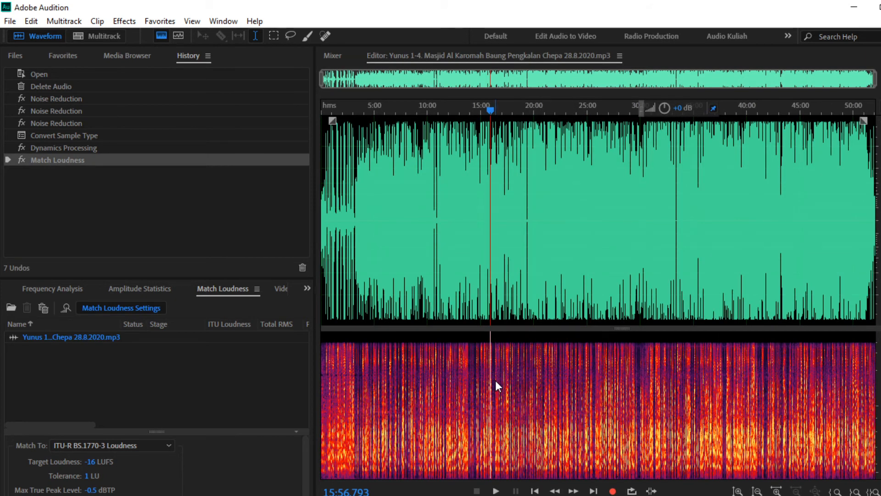
click(544, 271)
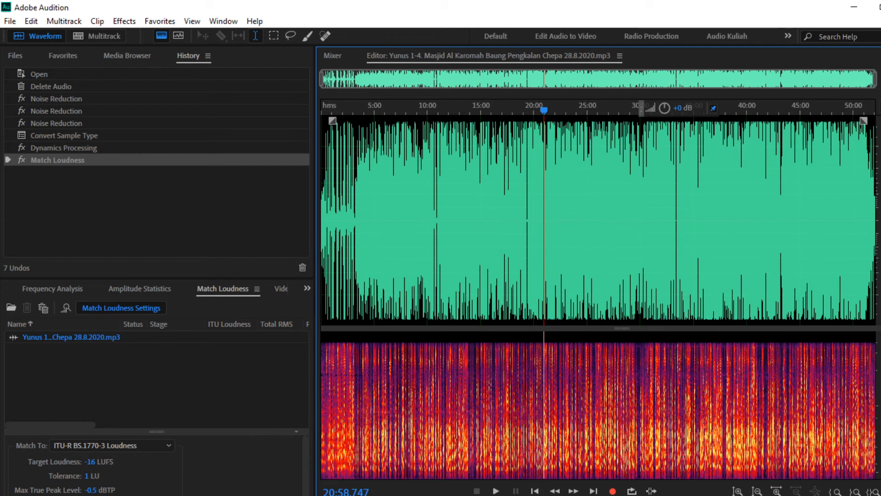
click(496, 491)
key(space)
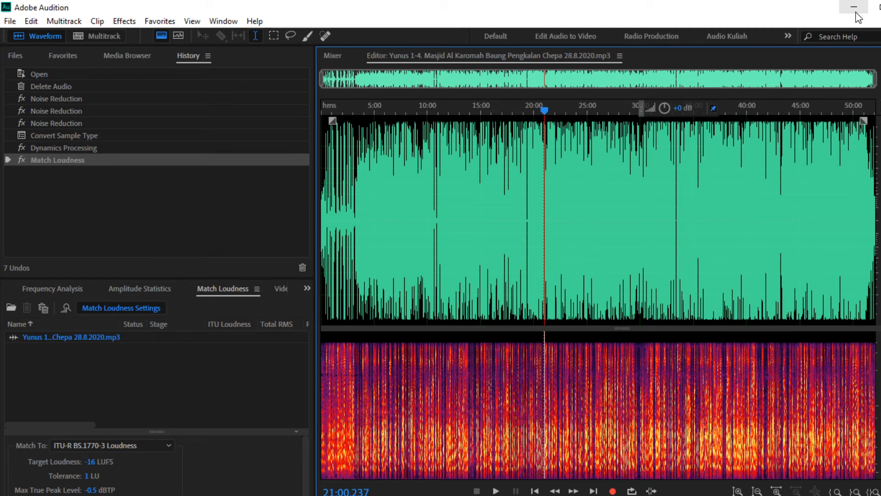
key(super+d)
Step: Launch Mp3tag from the Start menu
click(679, 340)
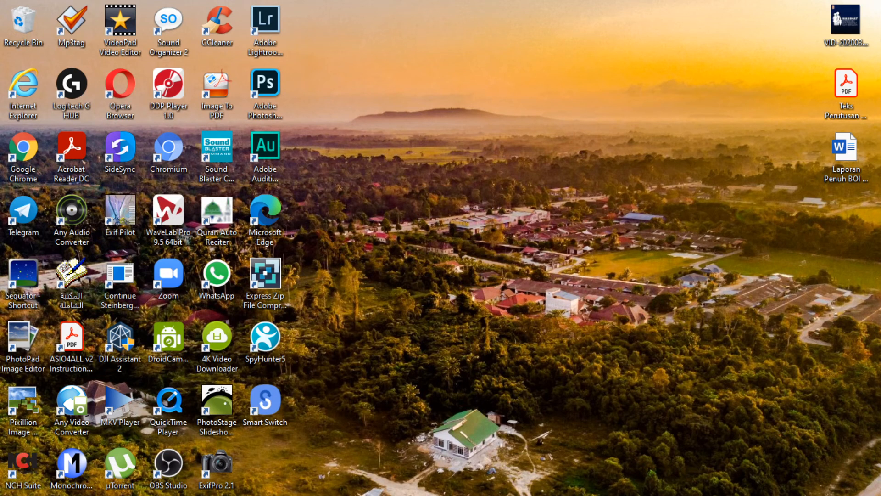
key(super)
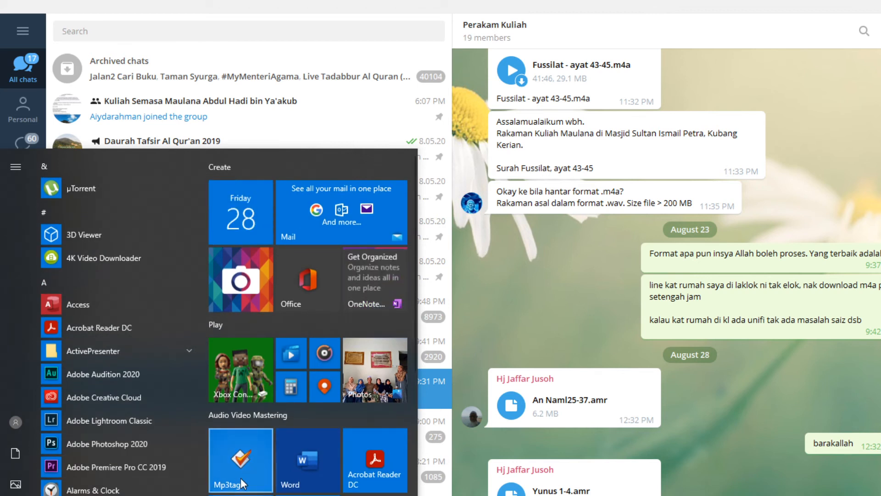
click(247, 469)
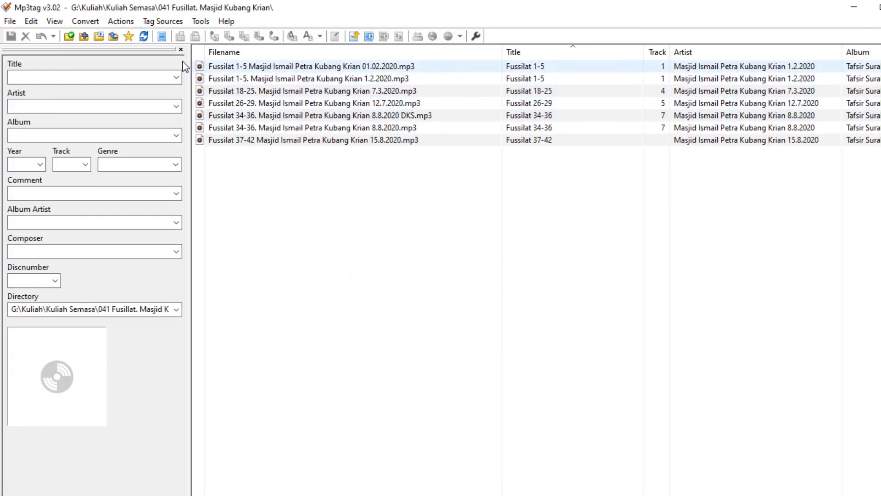
Step: Load the Kuliah Semasa > 010 Yunus folder as Mp3tag's working directory
click(69, 36)
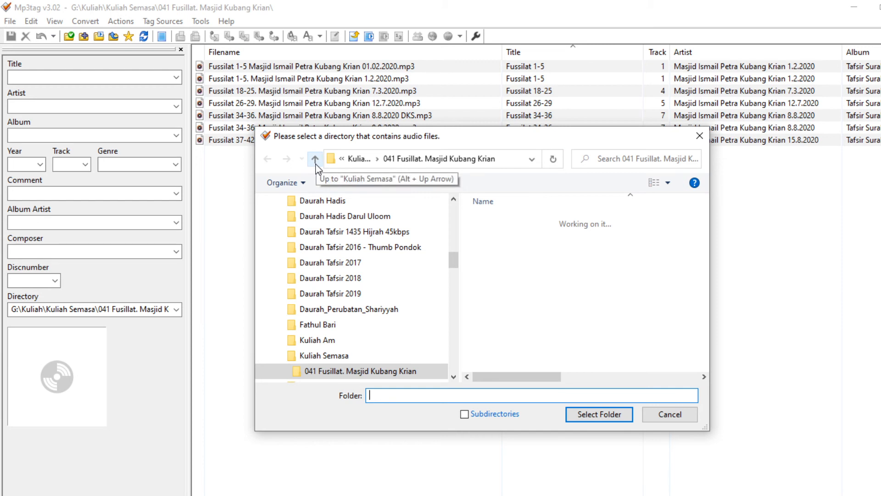
scroll(359, 323, down, 1)
click(327, 294)
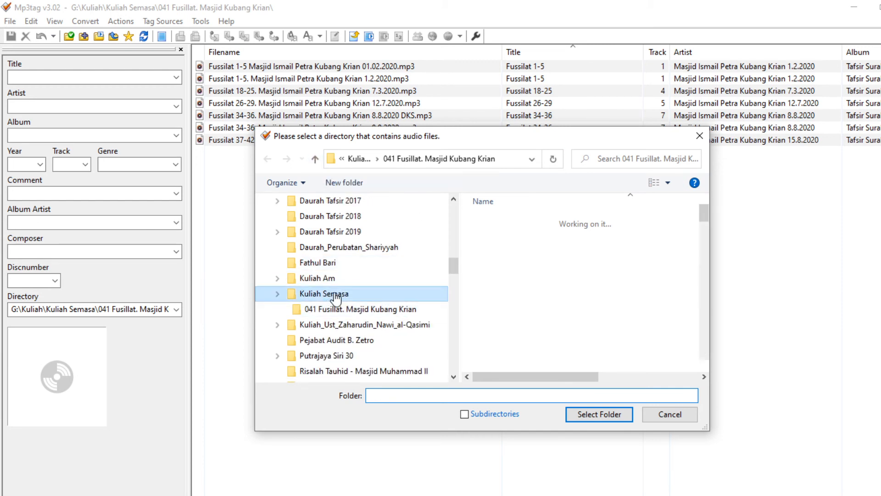
scroll(520, 296, down, 3)
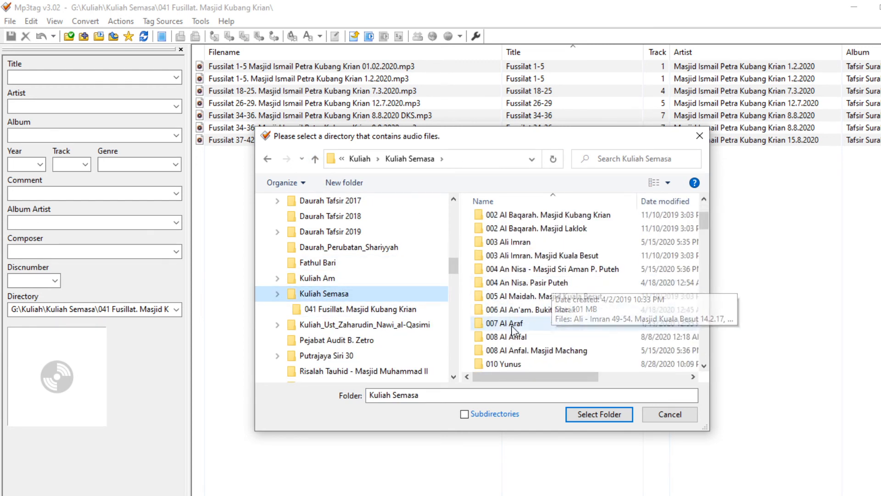
click(515, 325)
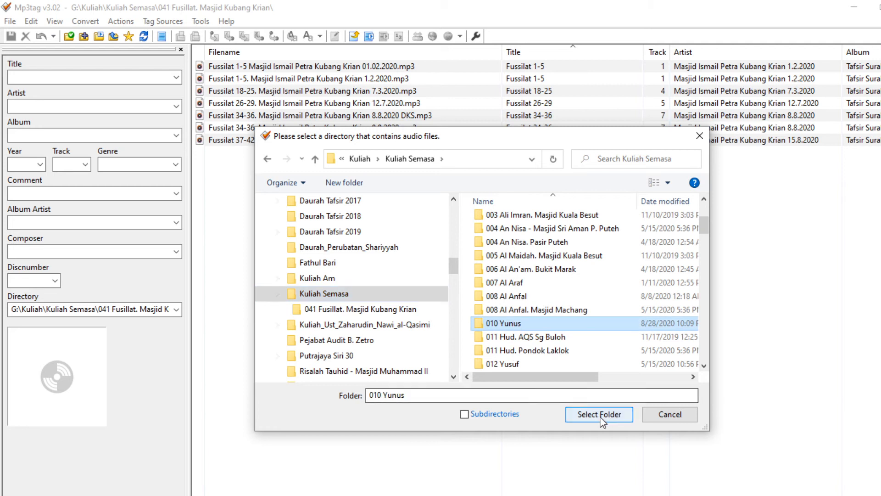
click(601, 415)
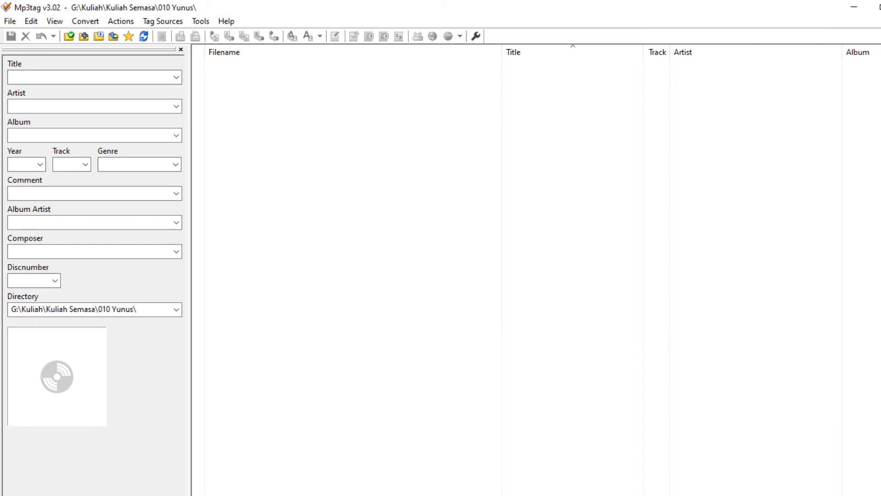
Step: Confirm in File Explorer that 010 Yunus is empty, then minimize Explorer and Mp3tag
mouse_move(345, 495)
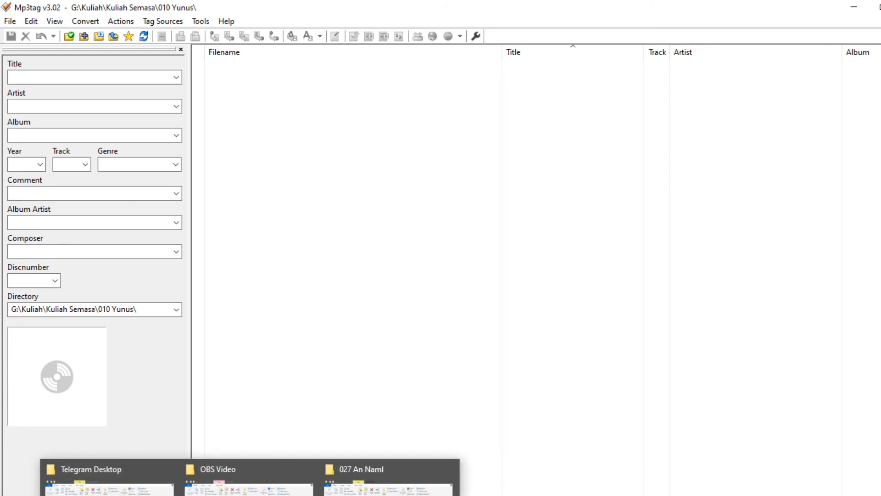
click(250, 495)
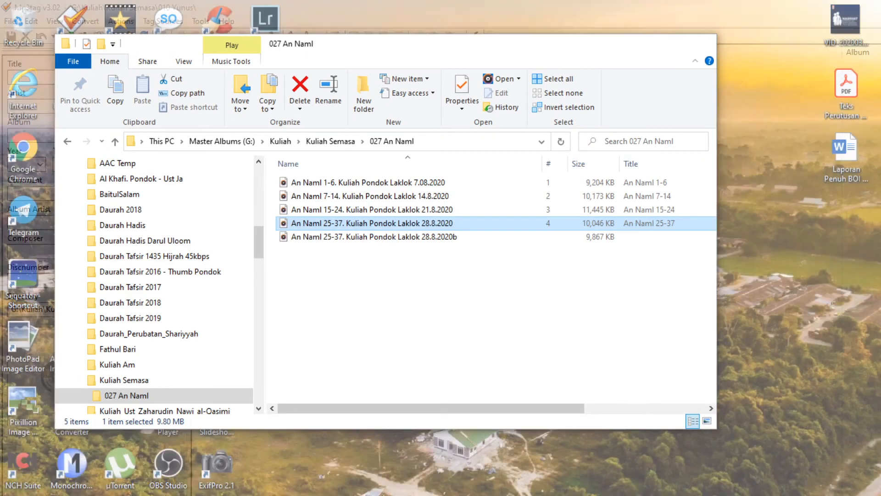
click(388, 487)
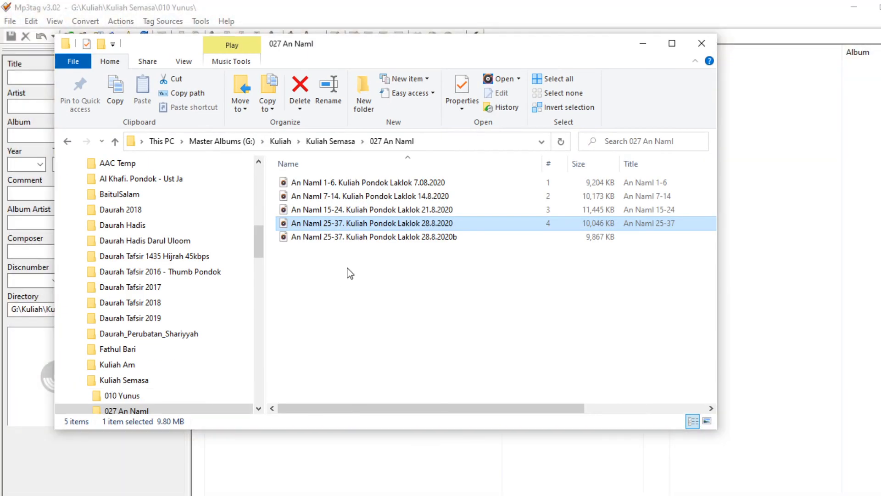
click(331, 143)
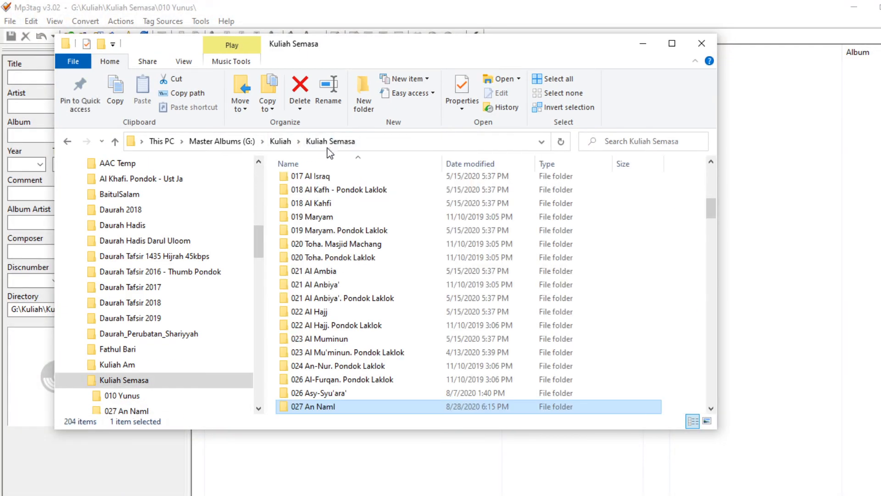
scroll(335, 303, down, 2)
scroll(333, 262, up, 2)
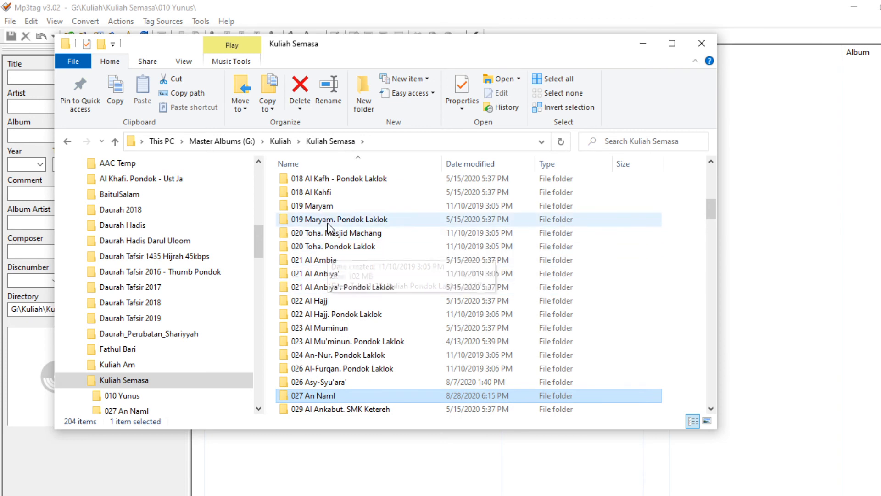
scroll(330, 244, up, 4)
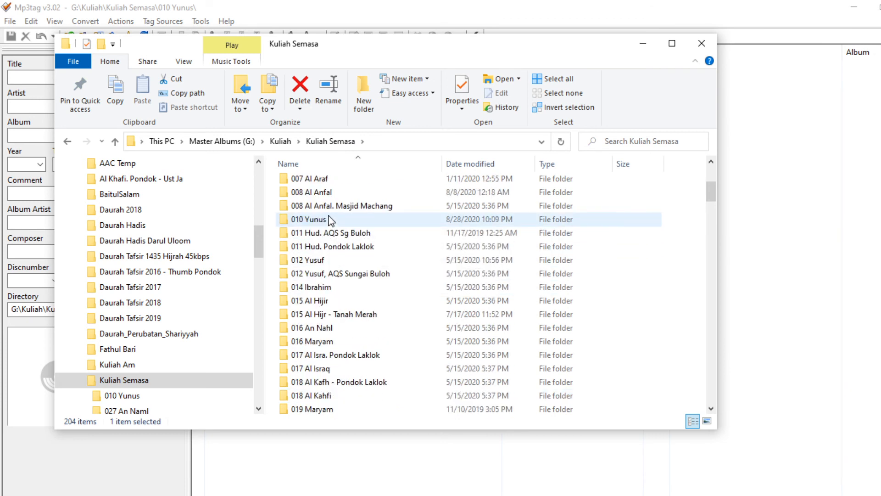
double_click(325, 220)
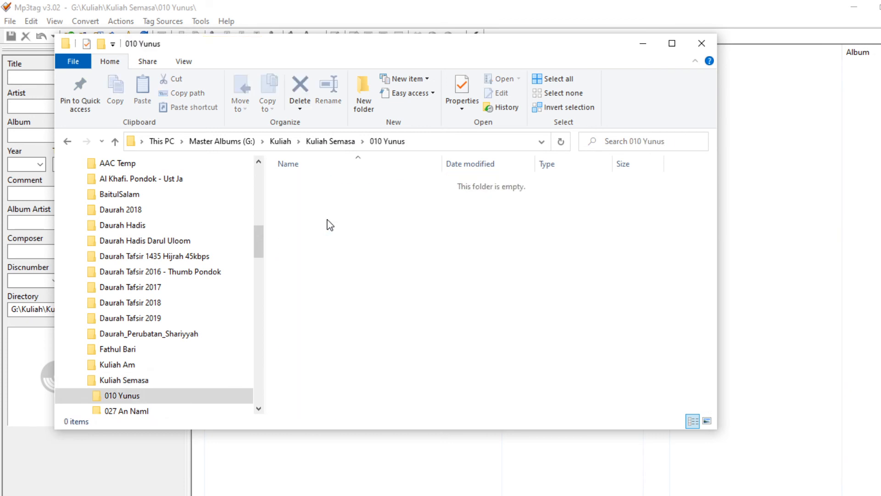
click(643, 44)
click(852, 12)
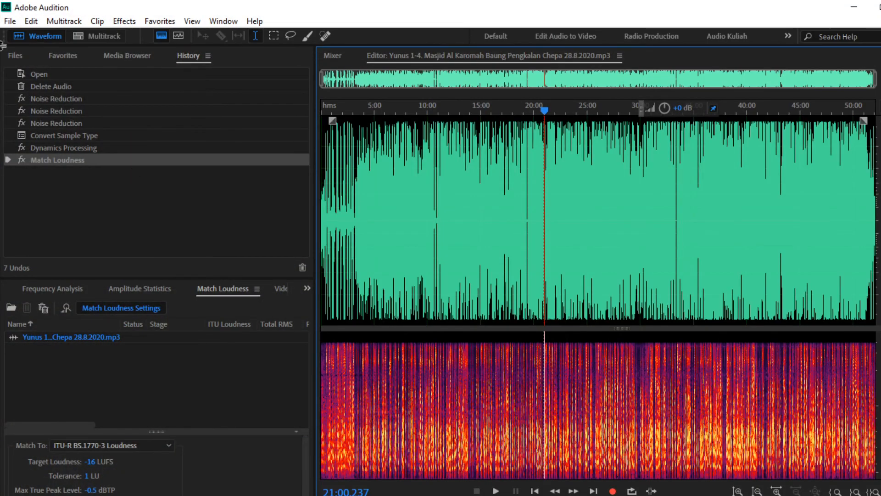
Step: Re-save the lecture MP3 with the destination changed to Kuliah Semasa\010 Yunus
click(10, 21)
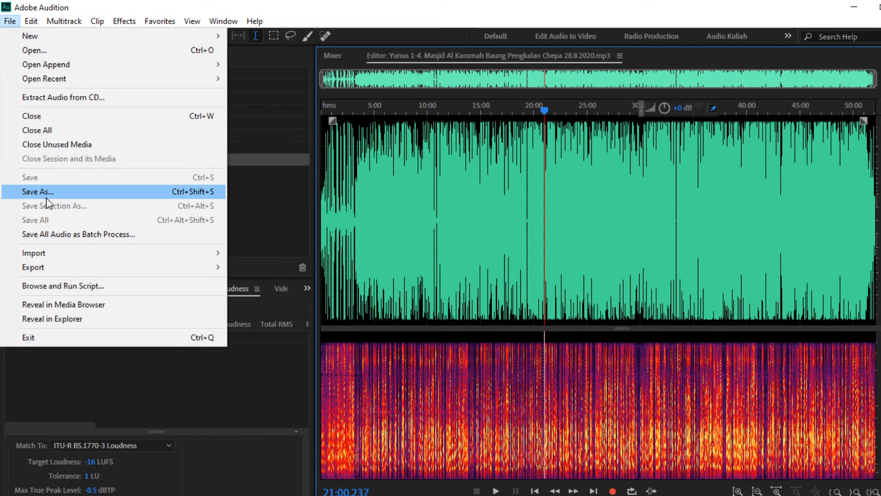
click(46, 192)
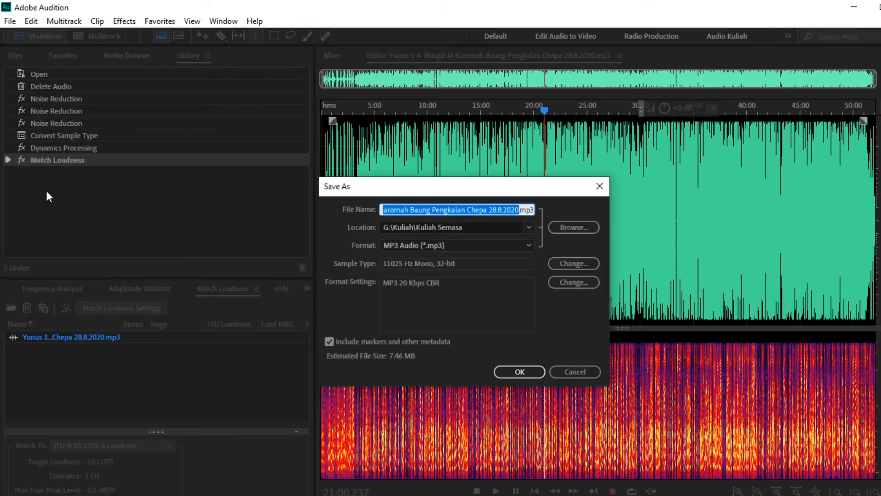
click(428, 230)
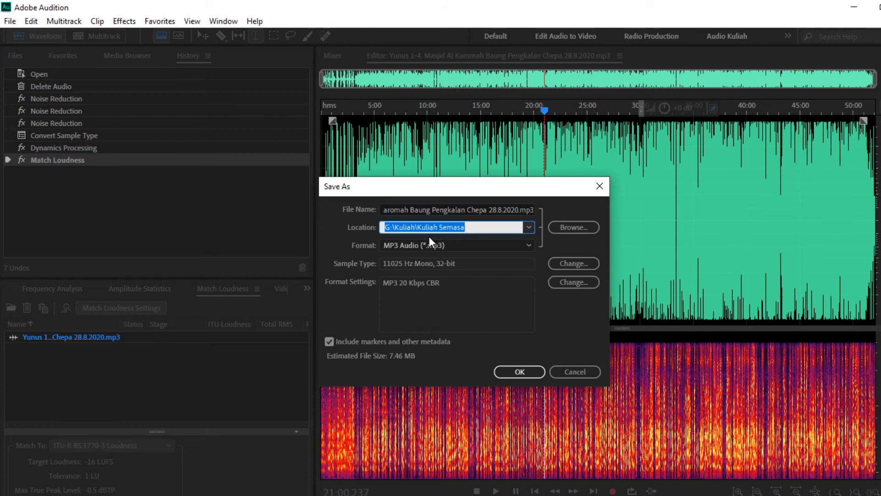
click(571, 228)
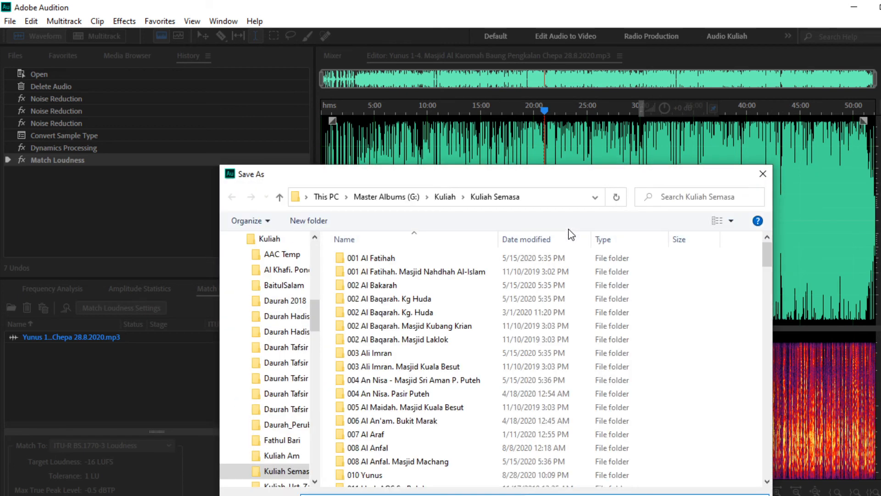
scroll(431, 423, down, 15)
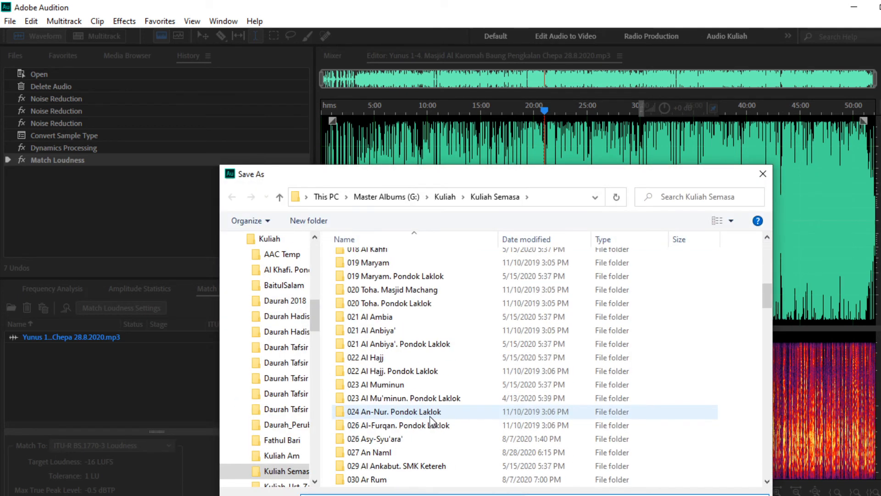
scroll(432, 420, down, 15)
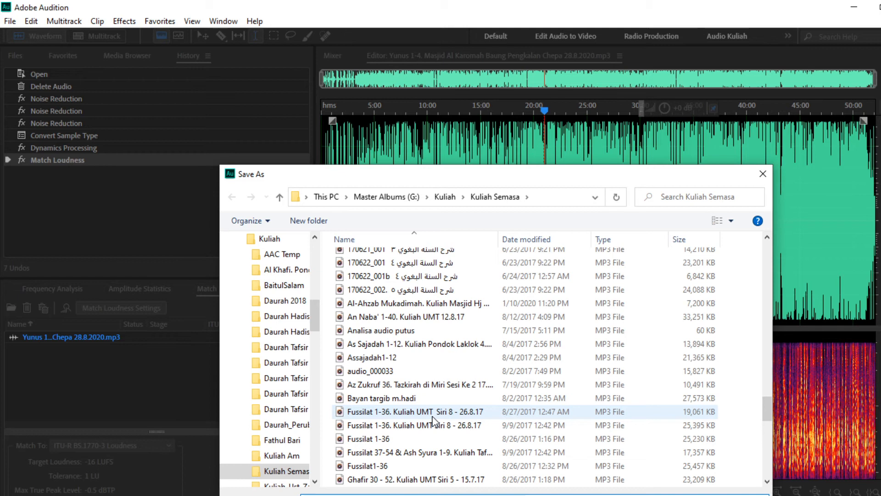
scroll(434, 419, down, 15)
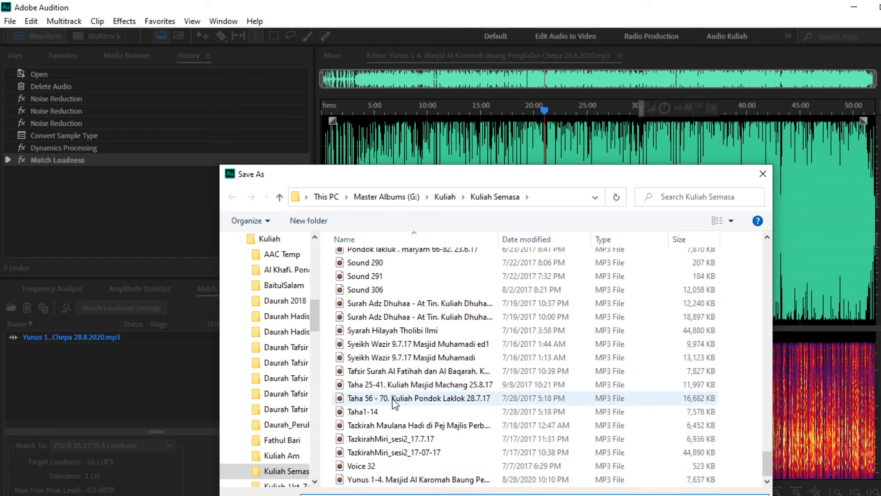
scroll(397, 394, up, 20)
scroll(404, 392, up, 20)
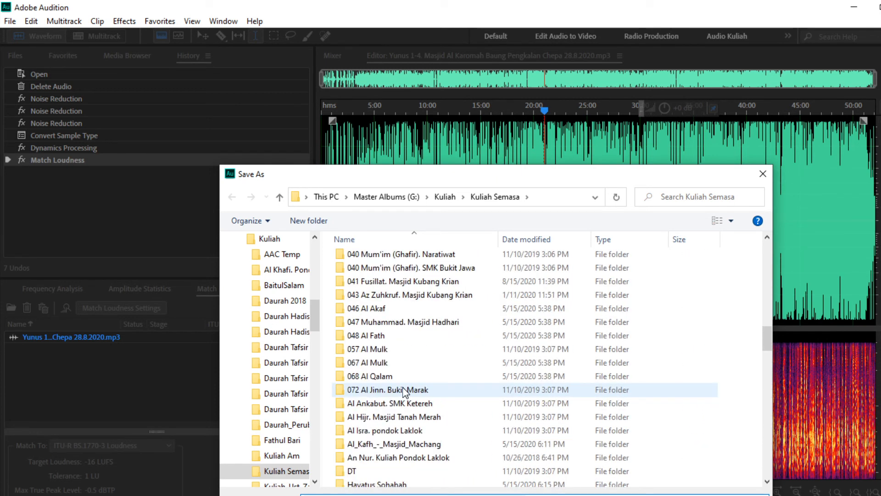
scroll(404, 392, up, 2)
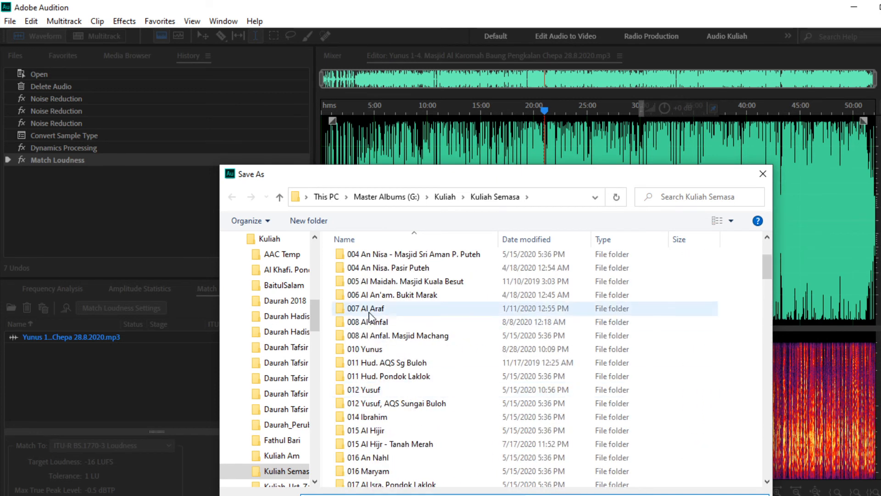
double_click(368, 349)
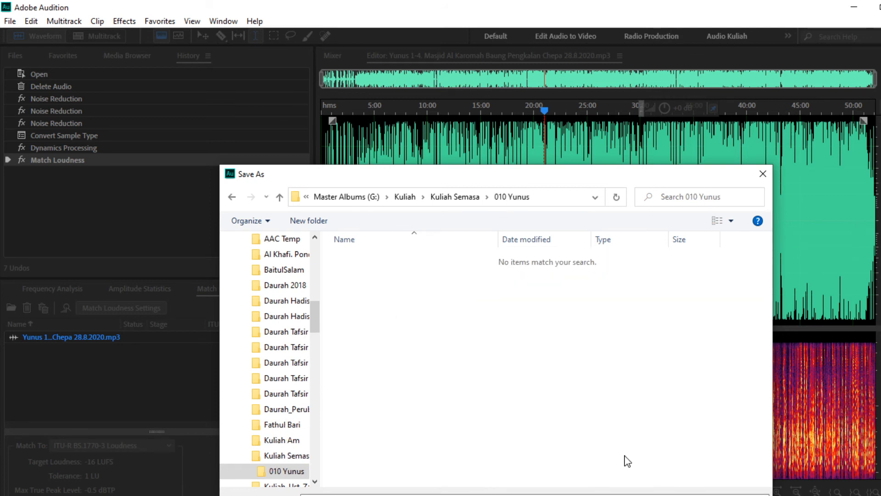
click(679, 495)
click(529, 378)
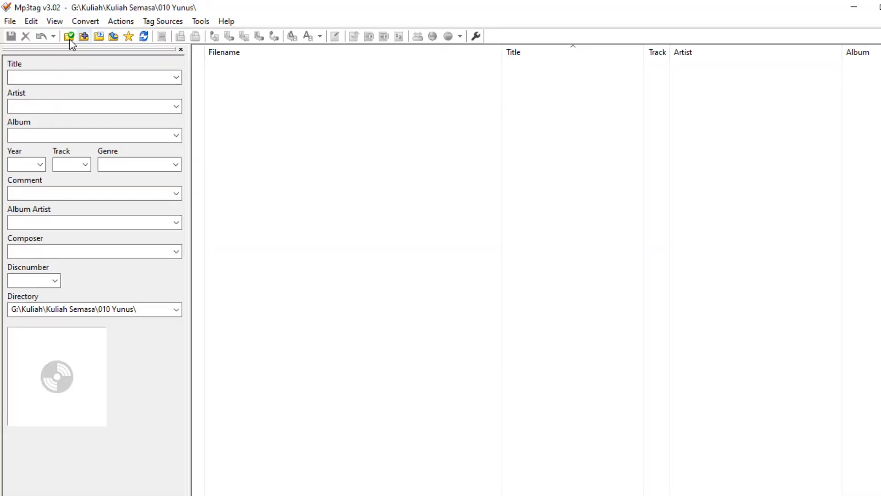
Step: Reload the 010 Yunus folder in Mp3tag so the Yunus 1-4 MP3 appears
click(70, 38)
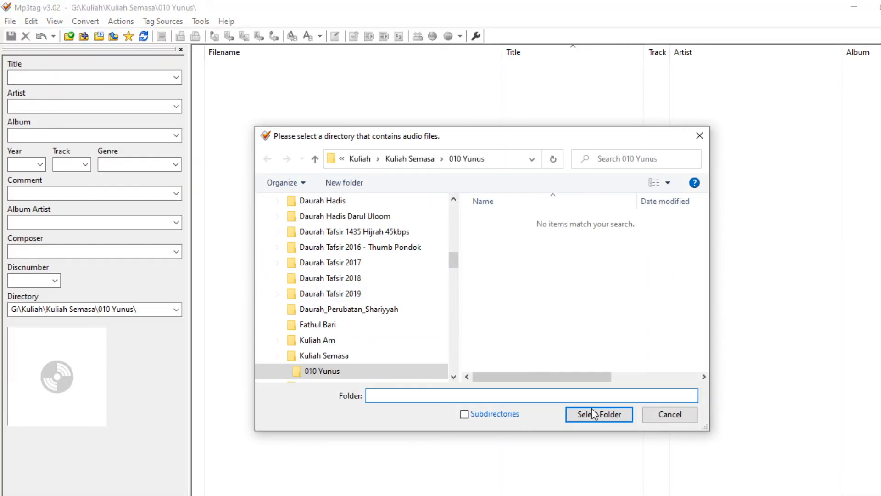
click(593, 411)
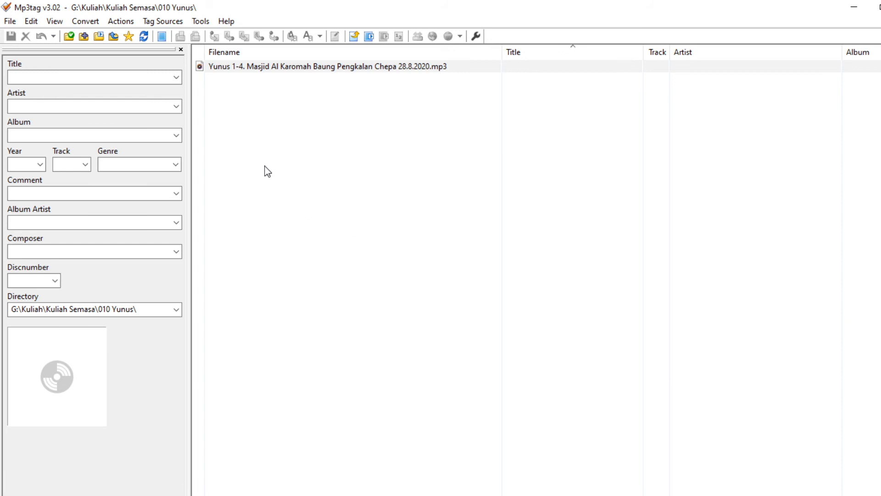
Step: Copy the Yunus 1-4 MP3's file name text without renaming the file
click(274, 70)
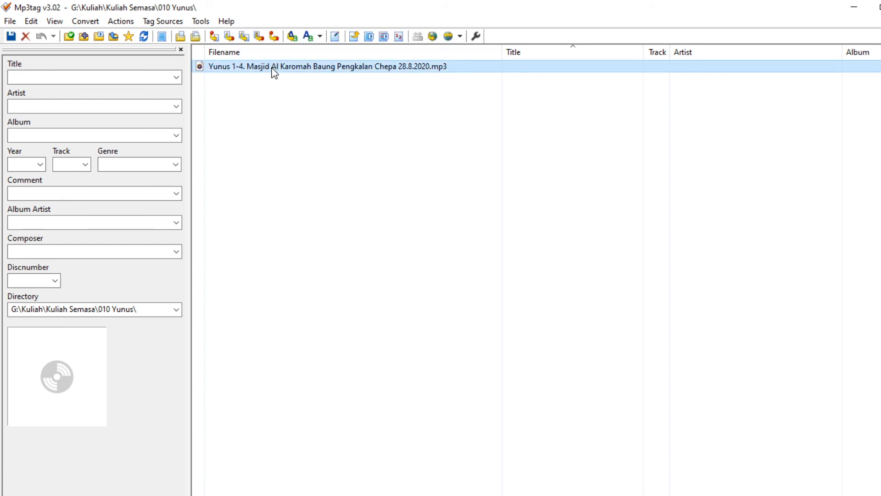
click(274, 69)
key(super+c)
right_click(278, 69)
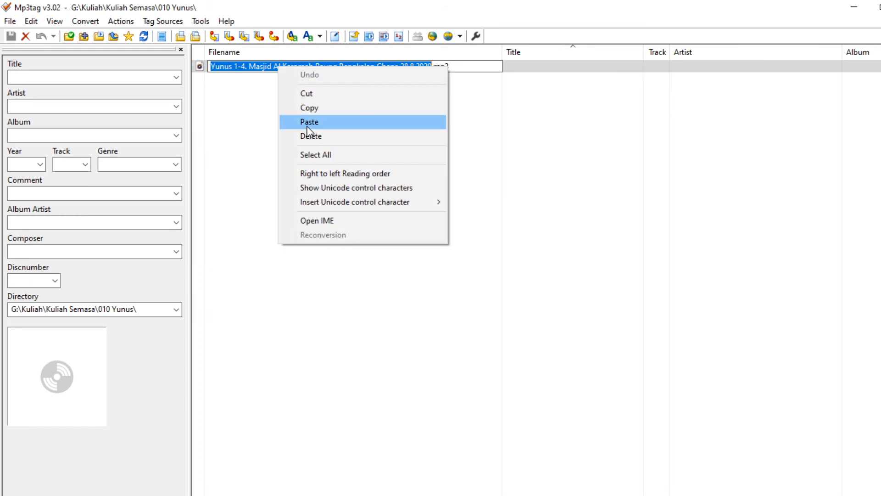
click(307, 110)
click(303, 158)
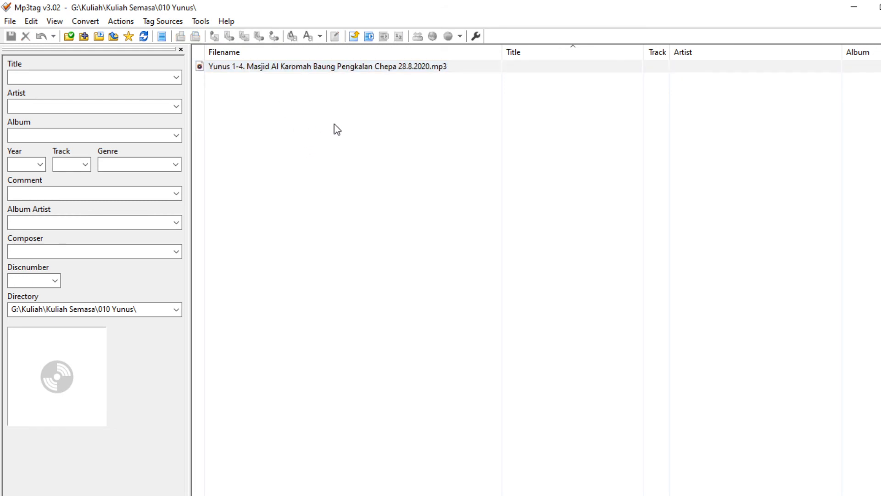
Step: Paste the file name into Title and trim it down to 'Yunus 1-4'
right_click(107, 78)
click(140, 132)
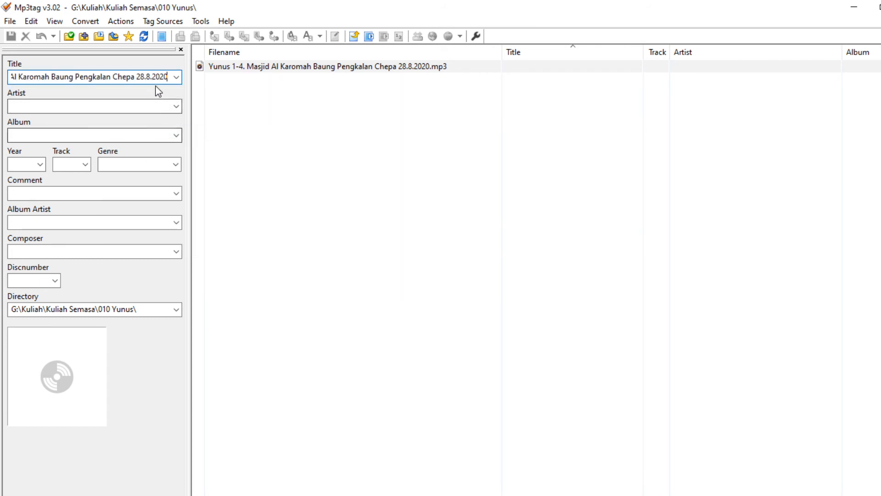
drag(167, 76, 50, 78)
key(ctrl+c)
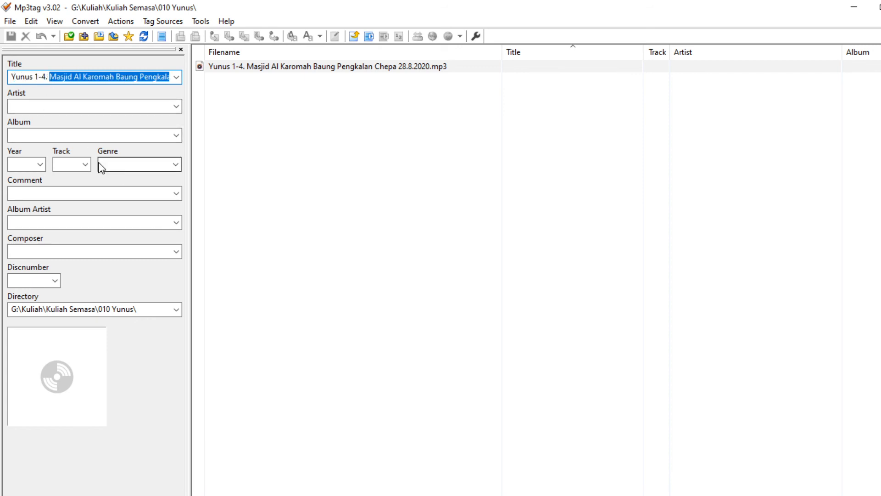
key(BackSpace)
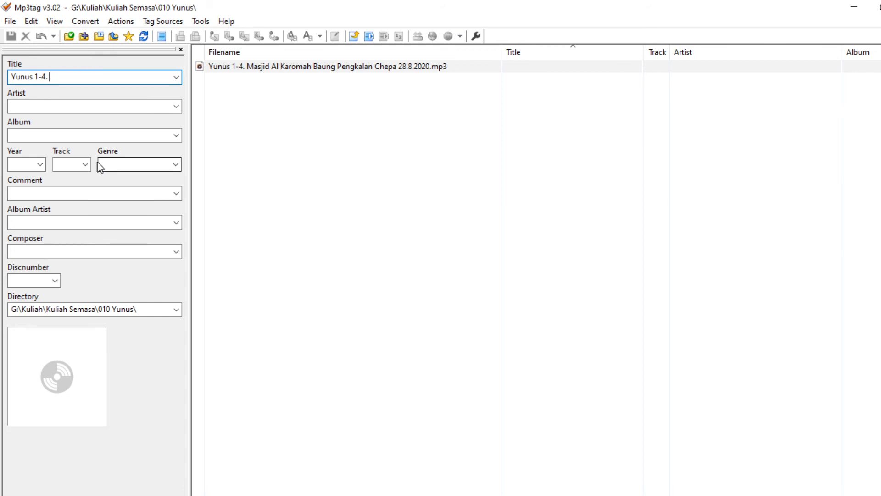
key(BackSpace)
click(69, 102)
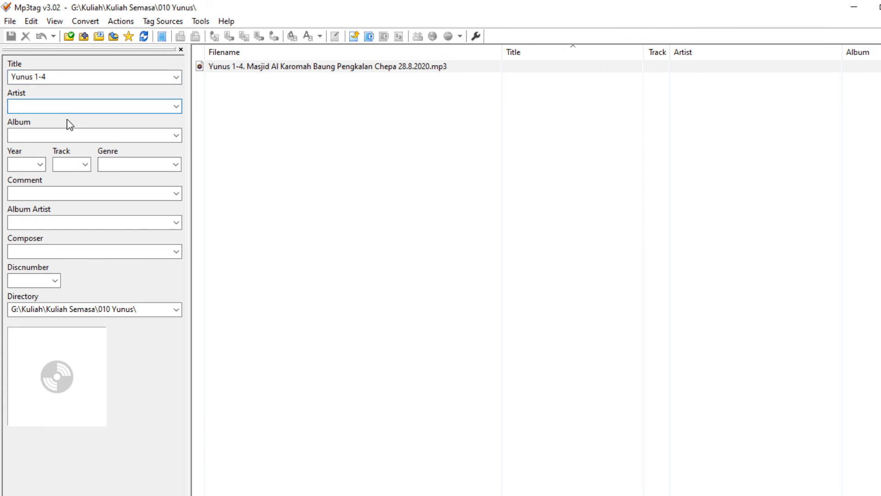
Step: Paste the copied file name text into the Artist field
key(ctrl+v)
click(40, 106)
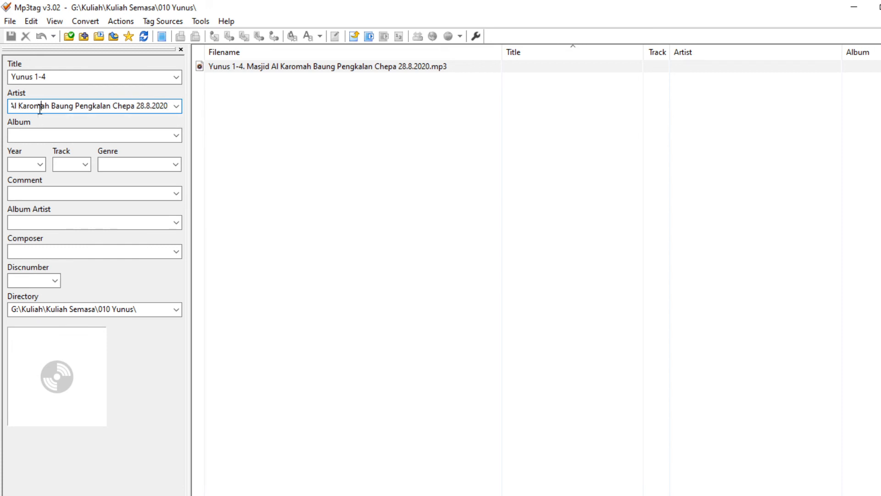
key(Left)
key(Left)
key(Left)
key(Left)
key(Left)
key(Left)
key(Left)
key(Left)
key(Left)
key(Left)
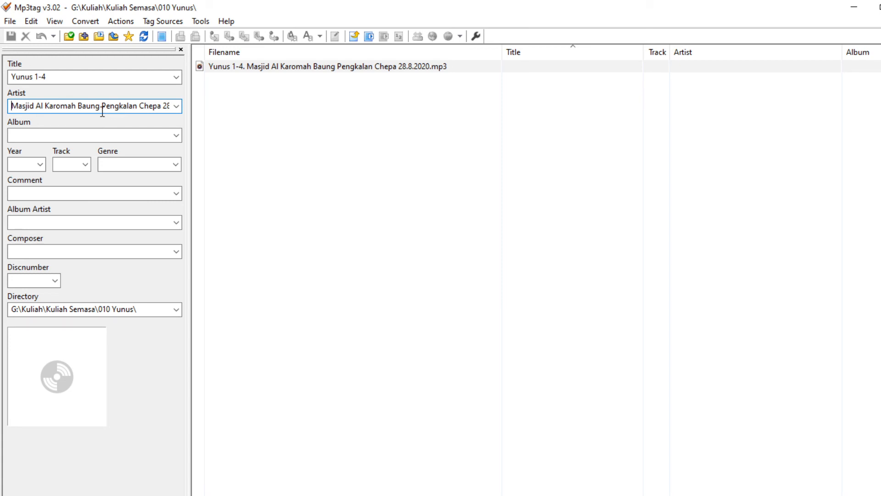
Step: Enter Album 'Tafsir Surah Yunus' and Year 2020
click(85, 134)
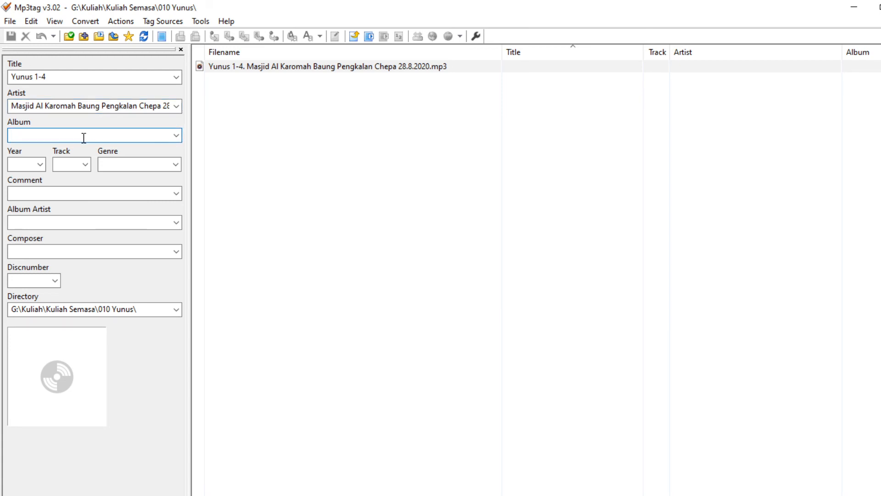
text(Tafs)
text(ir Su)
text(hag)
text(h)
key(BackSpace)
key(BackSpace)
text(rah Yunus)
key(Tab)
text(2020)
key(Tab)
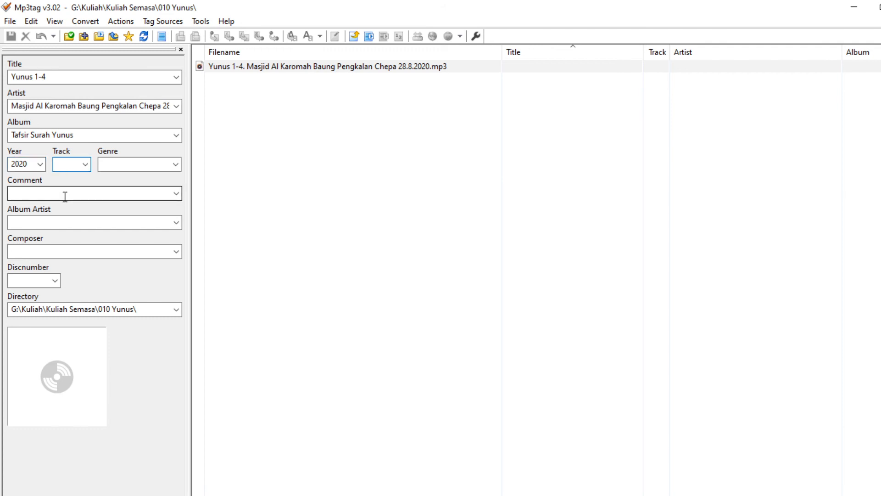
Step: Set Track to 1 and Genre to 'Tafsir Al Qur'an'
text(1)
click(116, 161)
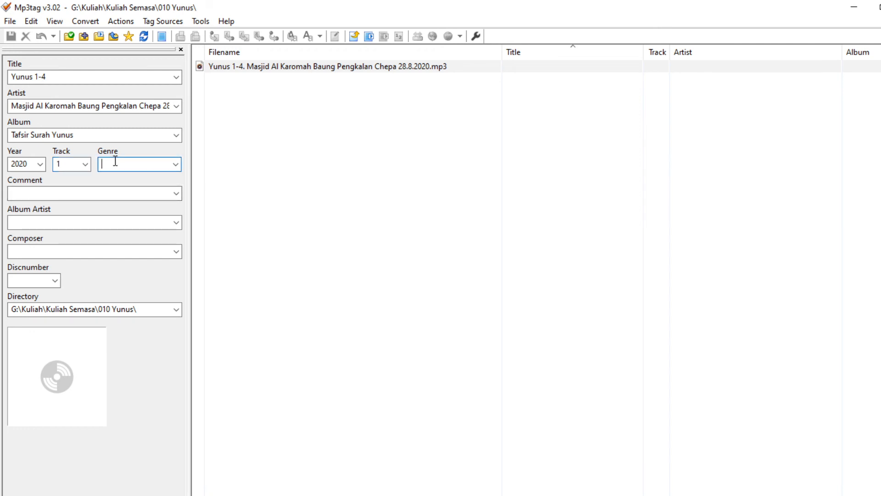
text(Tafsir Al Quran)
key(Left)
key(Left)
text(')
Step: Fill Comment with 'CengkerikHijau' and type the speaker's full name into Album Artist
click(88, 193)
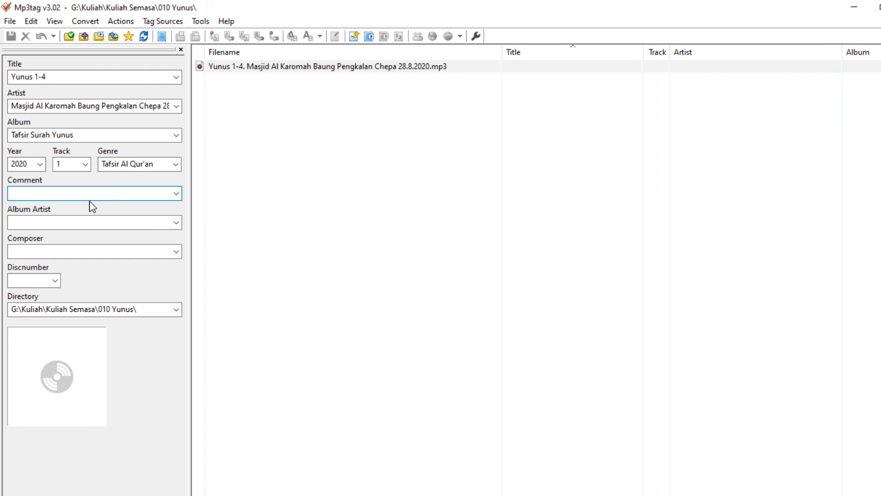
text(CengkerikHijar)
click(62, 221)
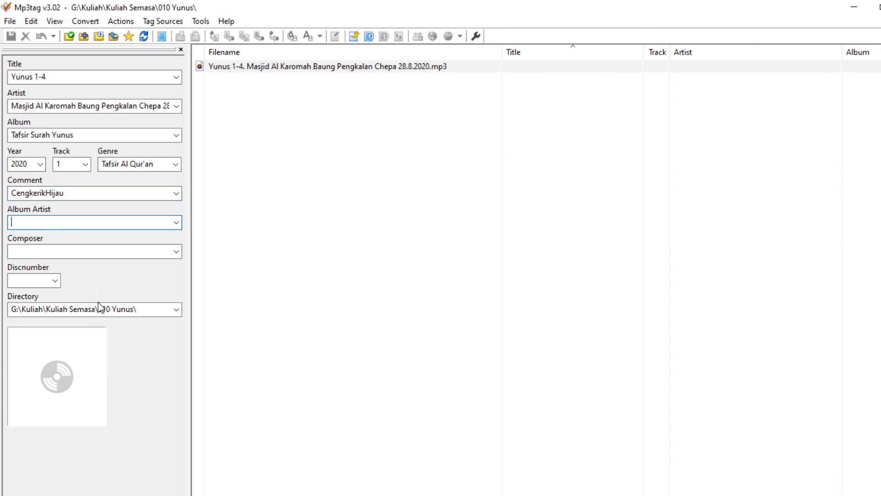
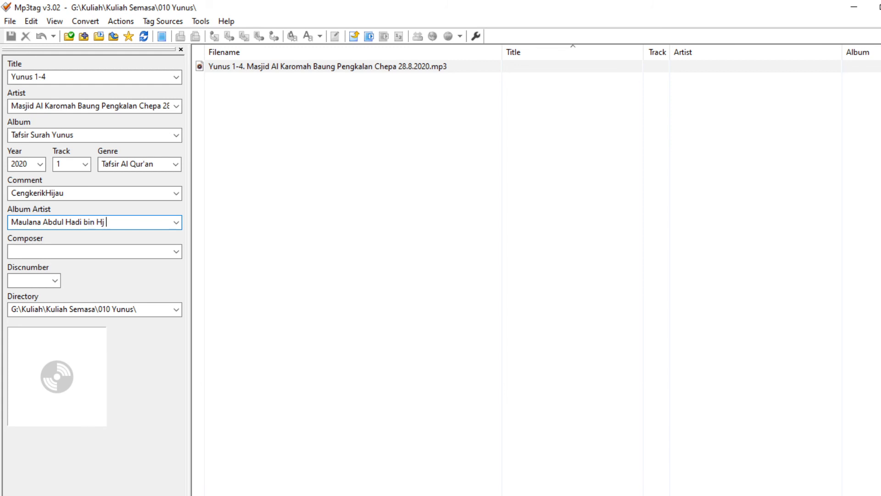
Step: Enter the composer's name in Composer and set Discnumber to 10
click(106, 250)
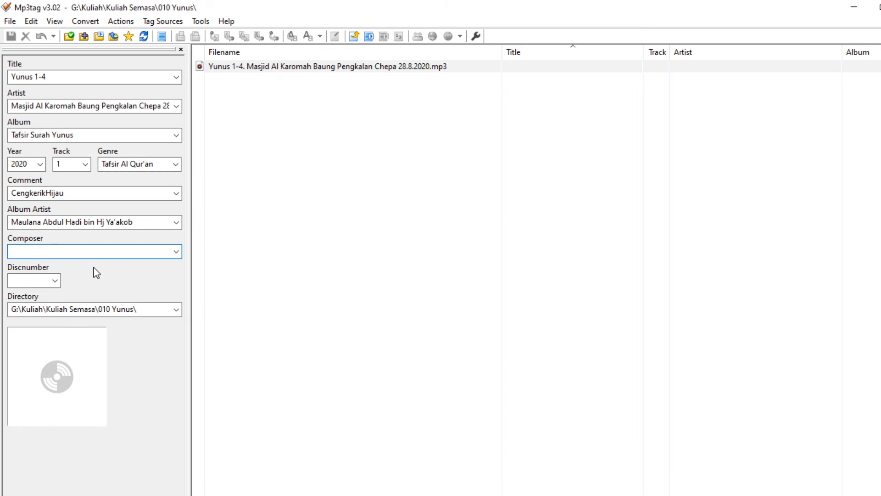
click(40, 279)
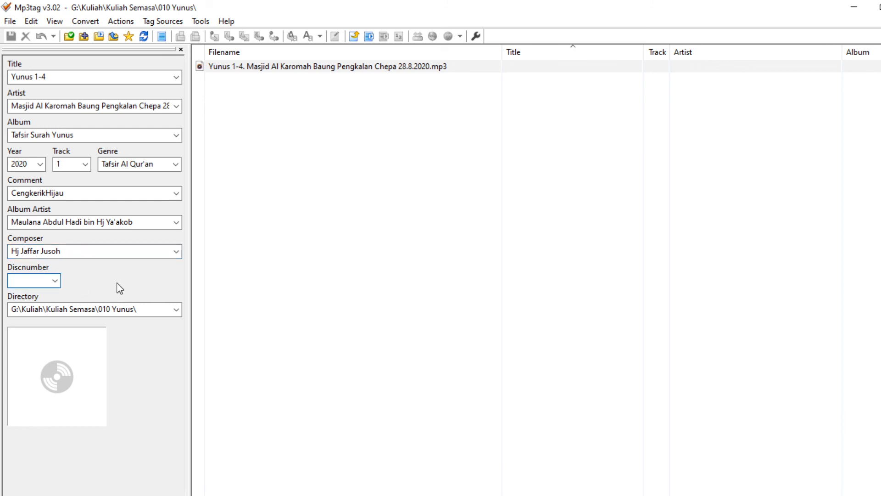
text(10)
Step: Open and dismiss the cover-art menu, then reselect the MP3, leaving its tags blank
right_click(83, 373)
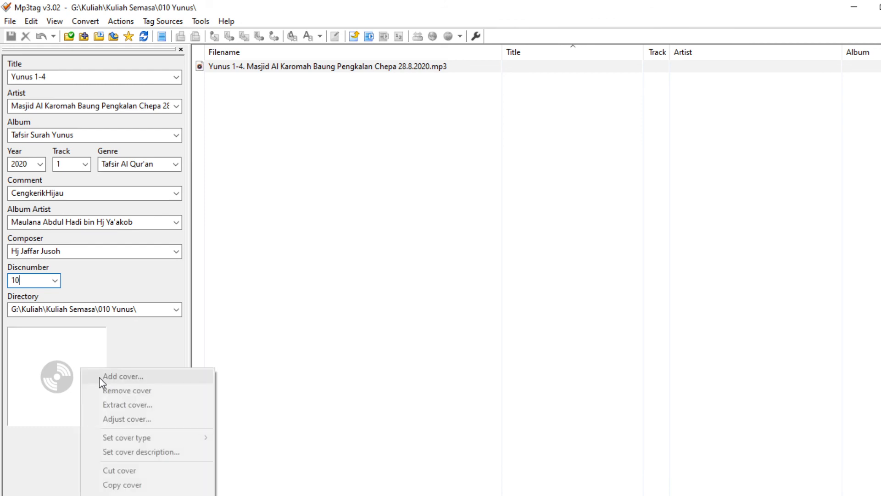
click(63, 366)
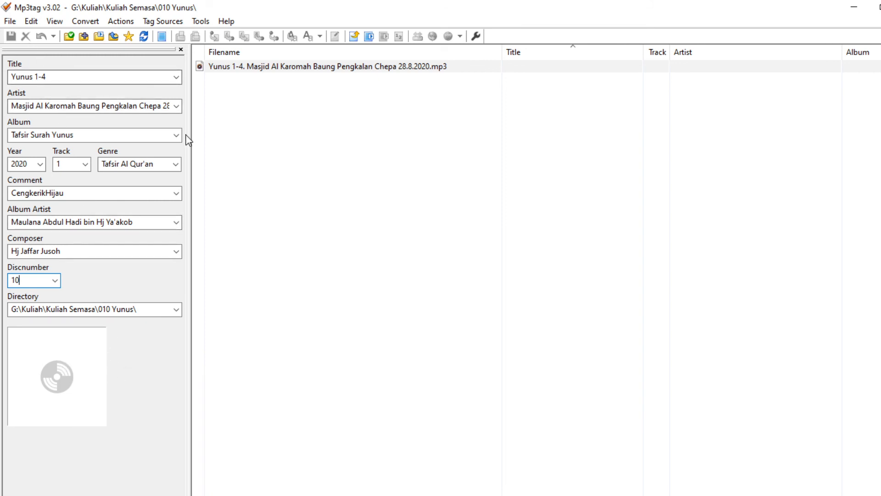
click(248, 69)
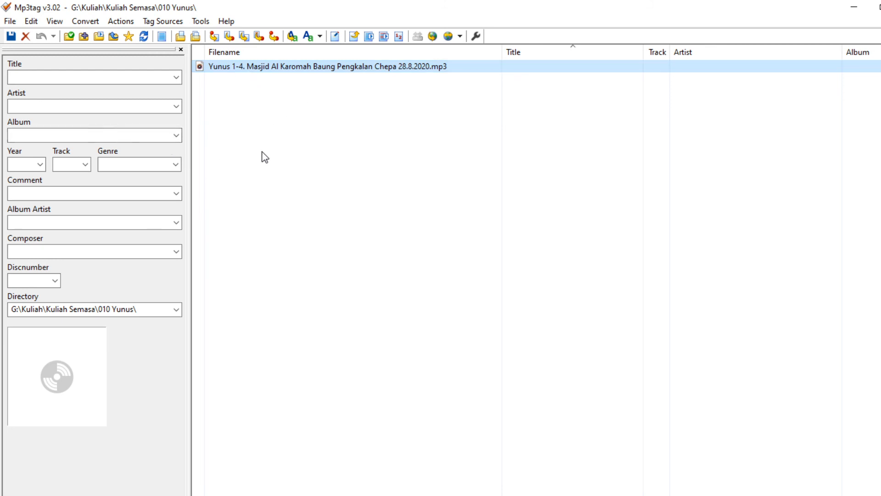
Step: Copy the MP3's file name text again, leaving the name unchanged
right_click(264, 69)
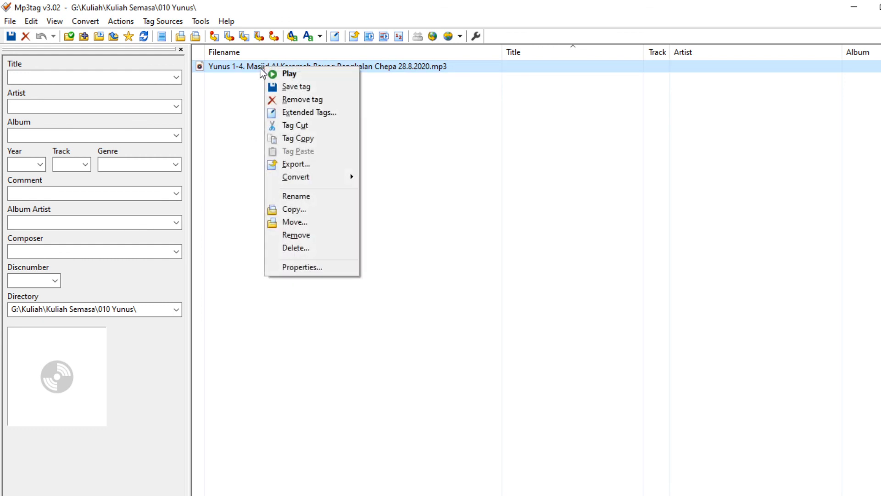
click(228, 66)
right_click(227, 67)
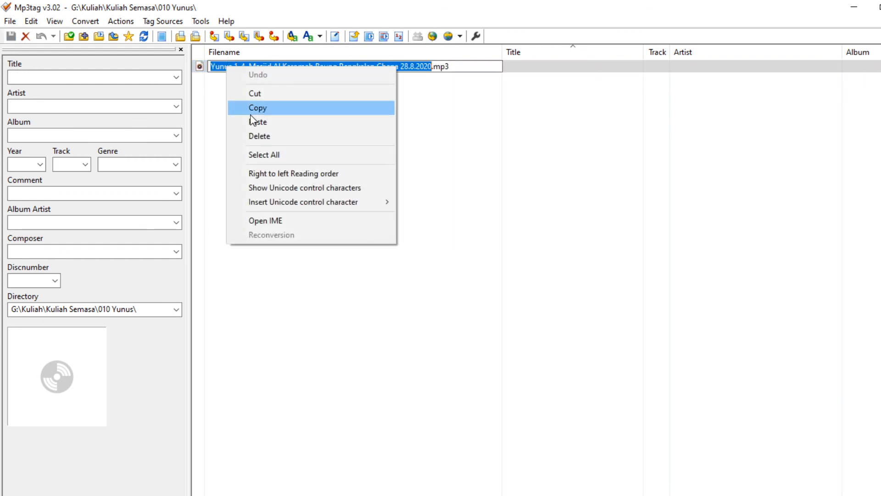
click(251, 108)
click(232, 133)
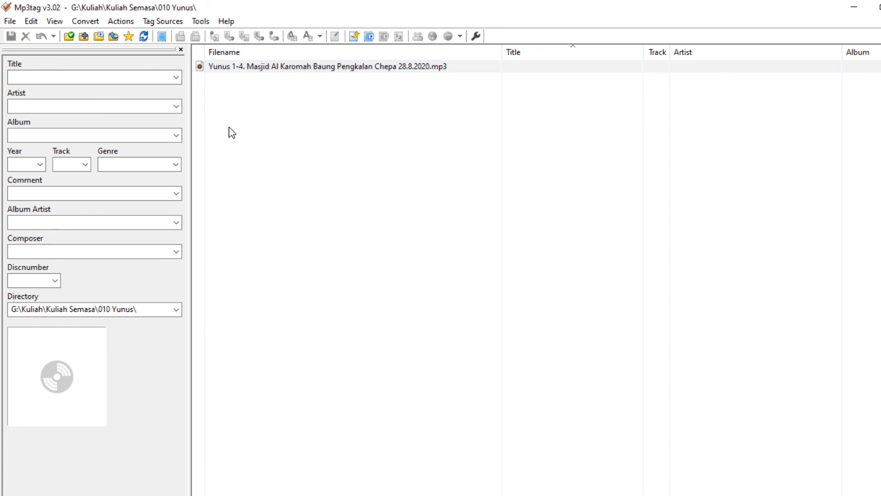
click(247, 68)
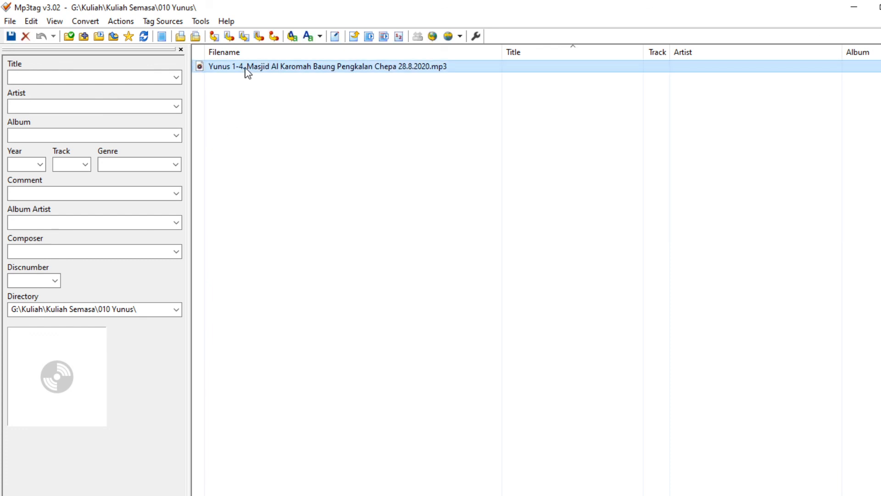
Step: Paste the file name into Title and trim it to 'Yunus 1-4'
click(141, 75)
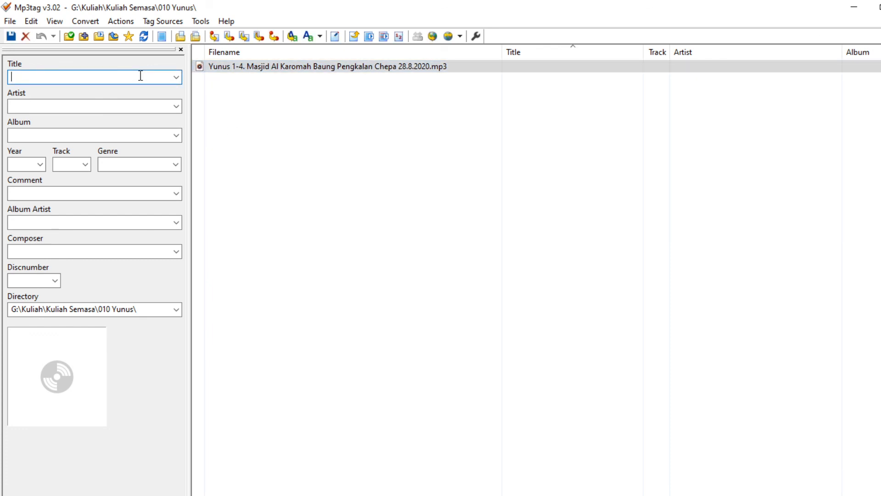
right_click(141, 76)
click(177, 131)
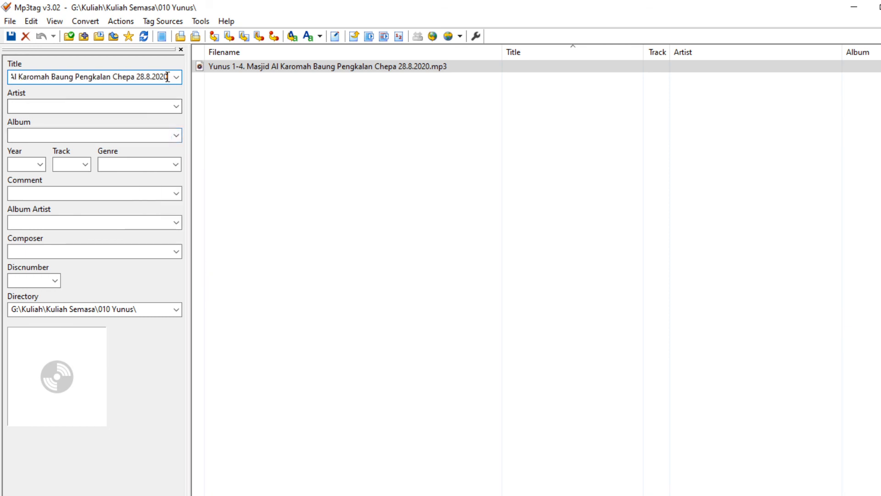
drag(167, 77, 4, 80)
click(47, 77)
key(shift+End)
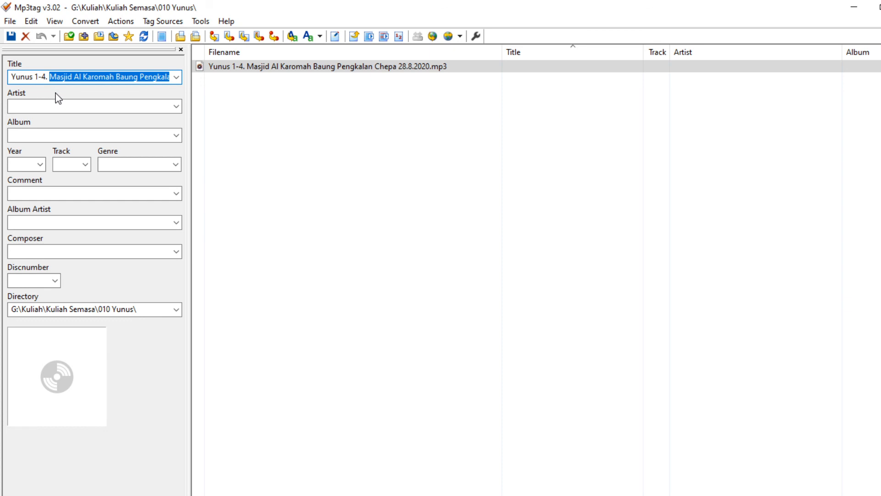
key(BackSpace)
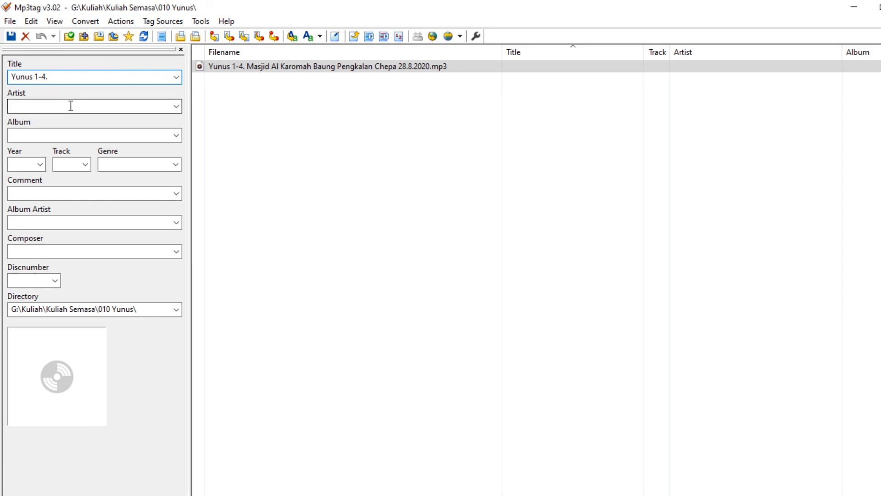
Step: Paste the mosque name and date text into Artist
click(65, 106)
key(ctrl+v)
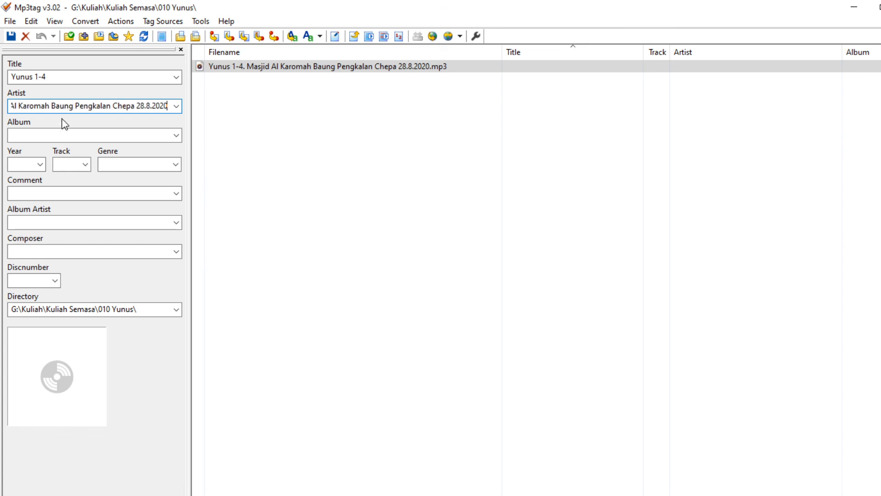
click(55, 135)
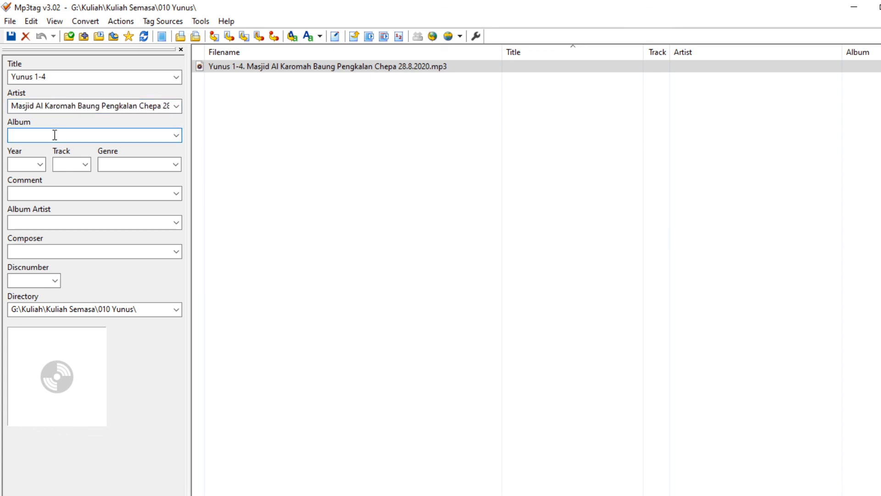
Step: Enter Album 'Tafsir Surah Yunus', Year 2020 and Track 1
text(Tafsir Surah Yunus)
click(24, 164)
text(2020)
click(69, 164)
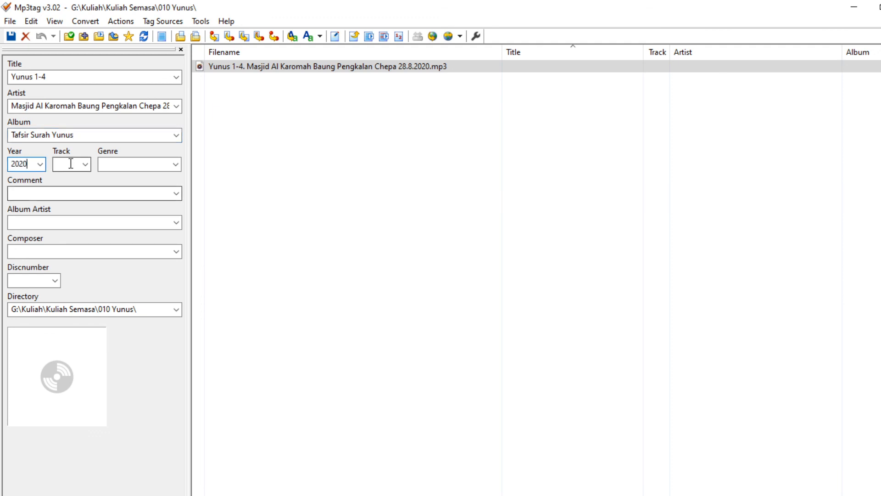
text(1)
Step: Set Genre to 'Tafsir Al Qur'an' and Comment to 'CengkerikHijau'
click(104, 164)
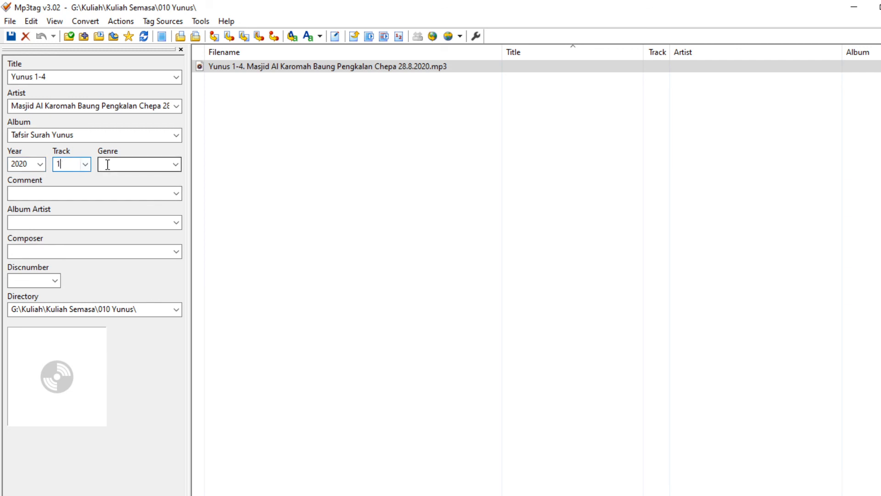
text(Ta)
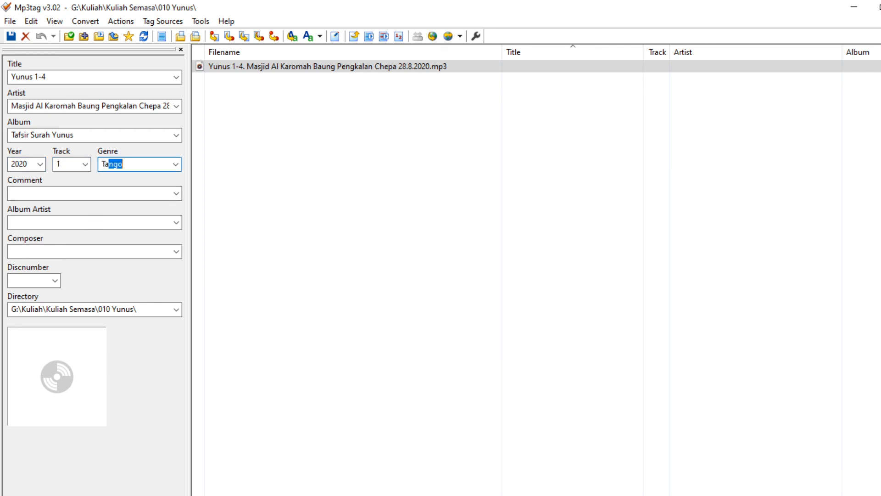
key(BackSpace)
text(fsir Al Qur'an)
click(117, 193)
text(CengkerikHijau)
Step: Enter the speaker's full name as Album Artist and the composer's name in Composer
click(82, 221)
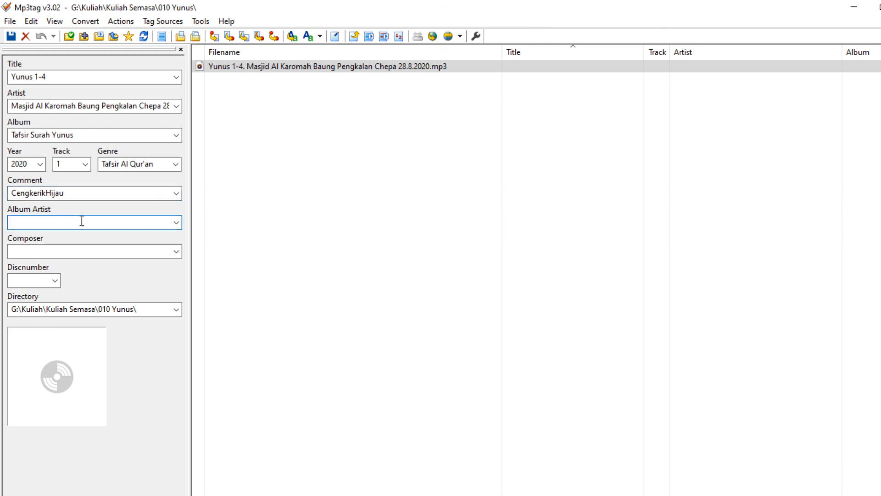
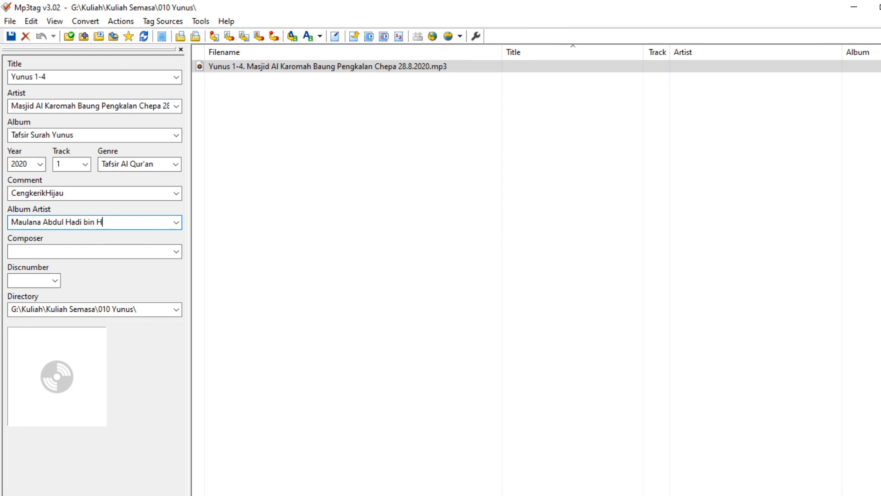
click(80, 250)
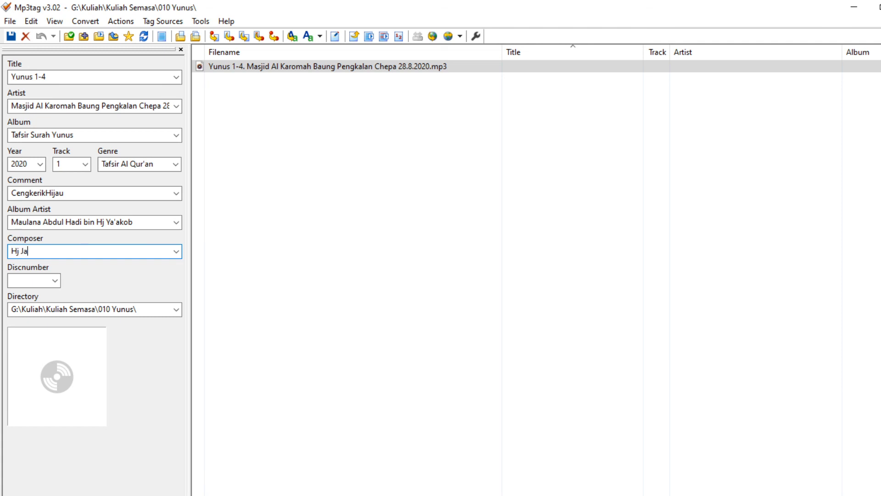
click(30, 278)
Step: Set Discnumber 10 and add photo_2018-12-22_23-16-49 from Kuliah Semasa as the front cover
text(10)
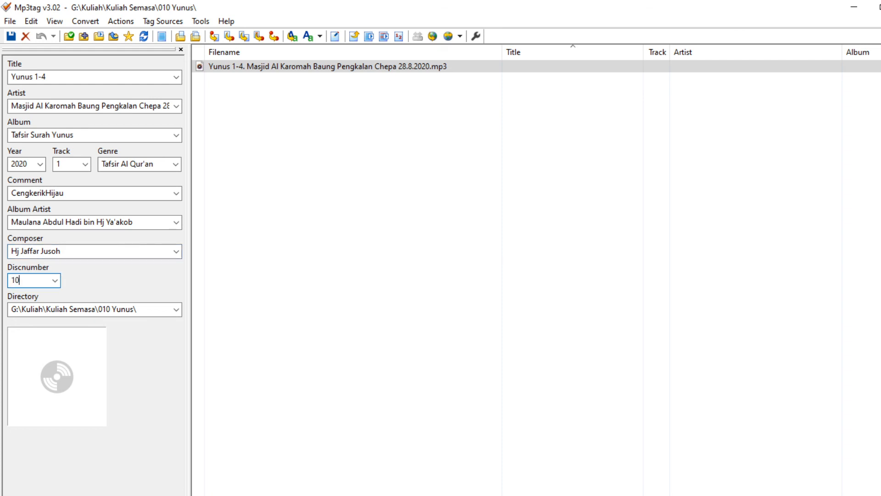
right_click(40, 348)
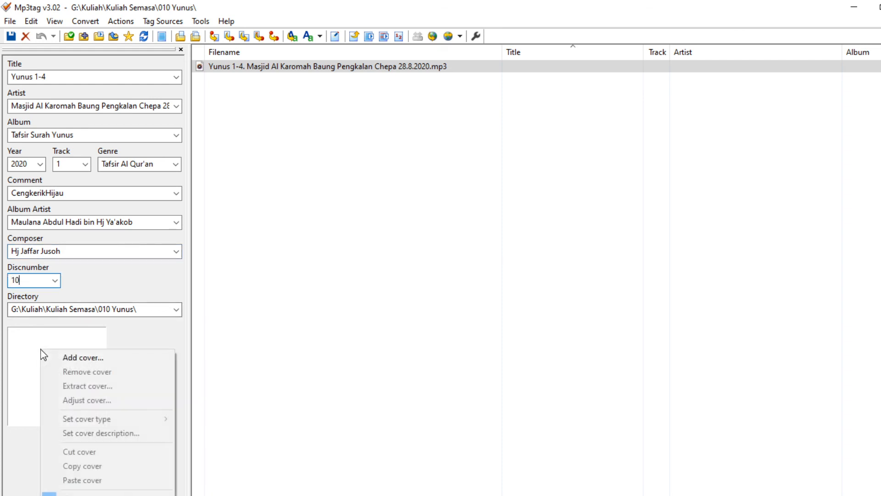
click(70, 356)
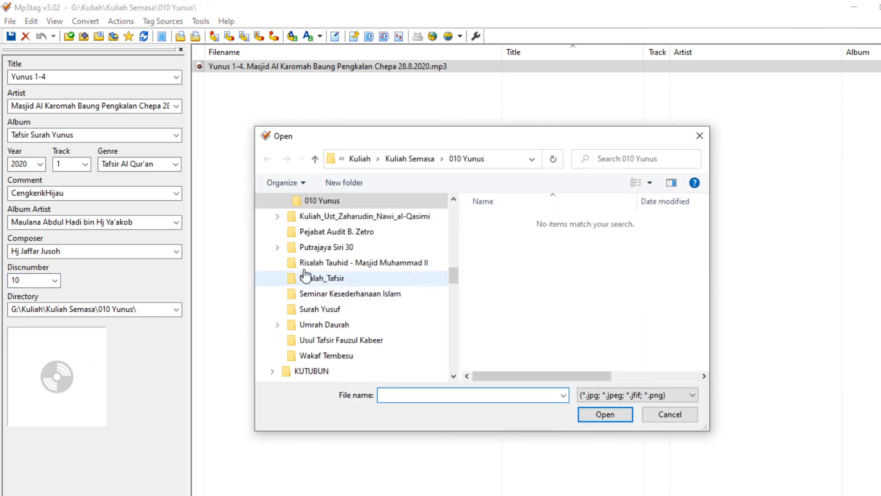
click(402, 160)
scroll(500, 257, down, 8)
scroll(505, 258, down, 15)
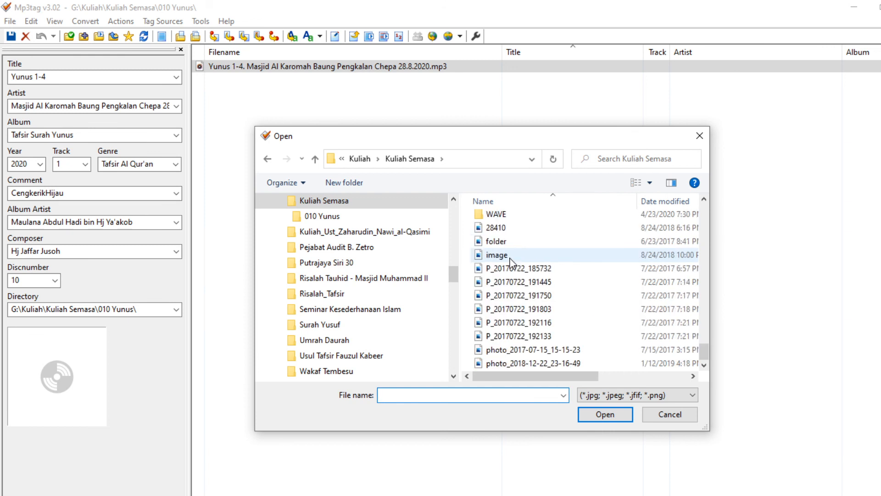
click(515, 365)
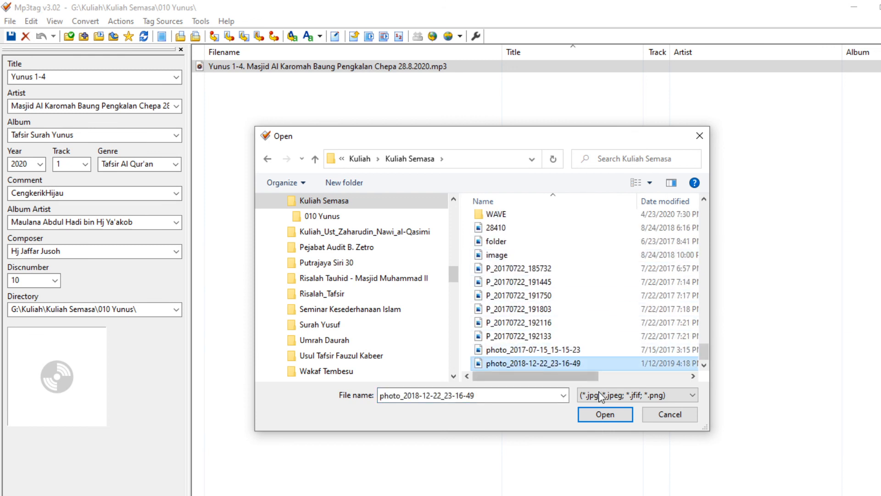
click(599, 418)
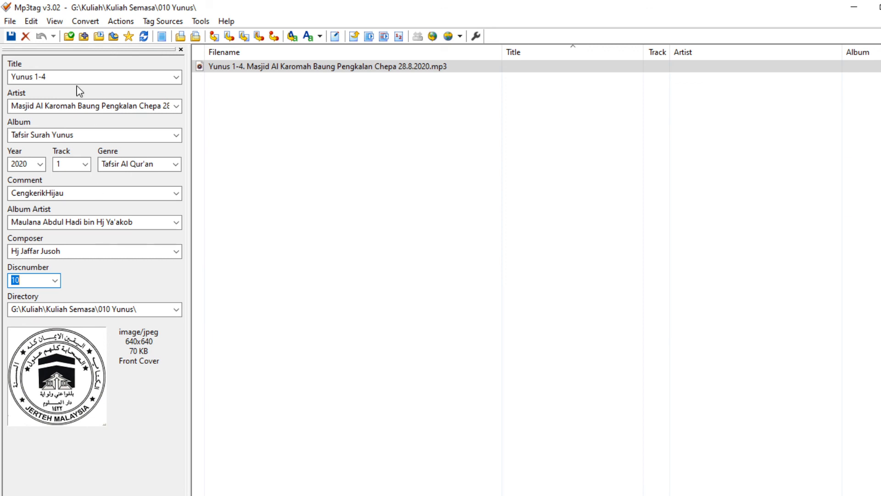
Step: Save the tags to the Yunus 1-4 MP3 and deselect the file
click(11, 37)
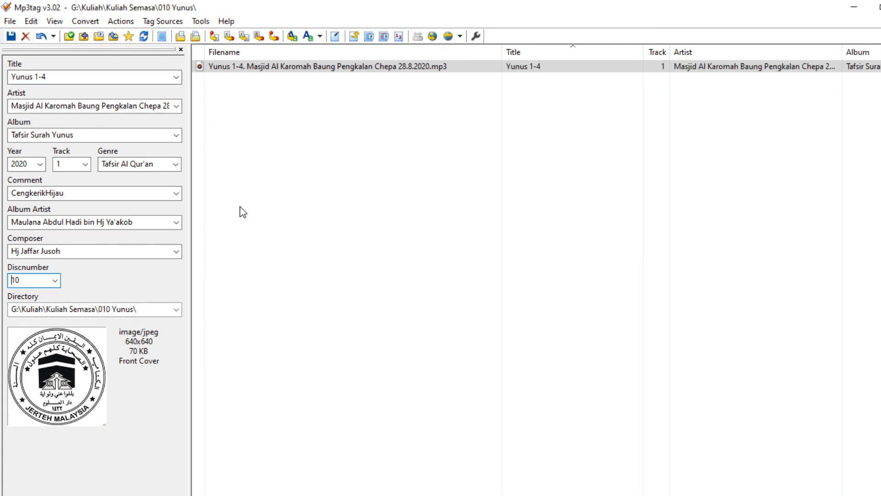
click(310, 207)
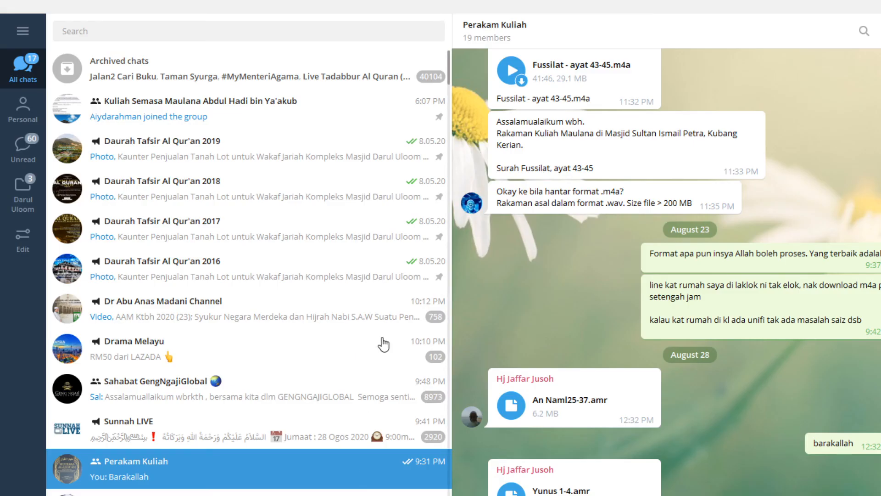
Step: Open the Kuliah Semasa lecture group and browse to the 010 Yunus folder
click(240, 118)
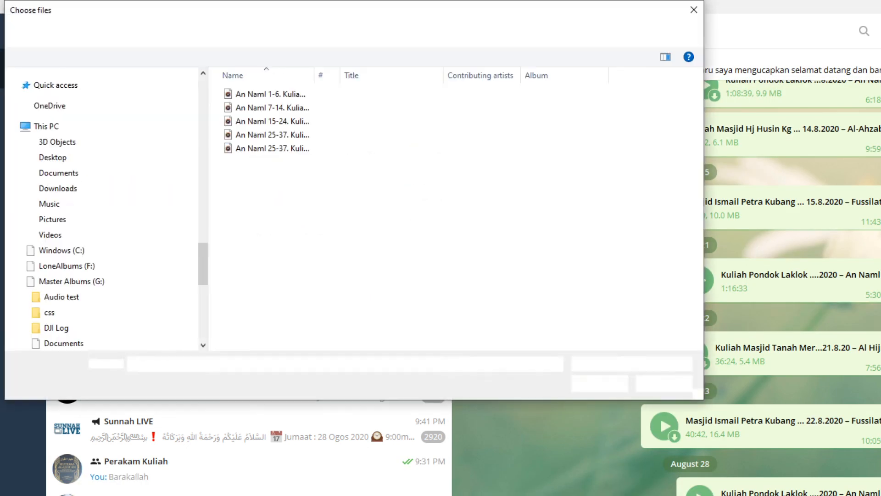
click(290, 36)
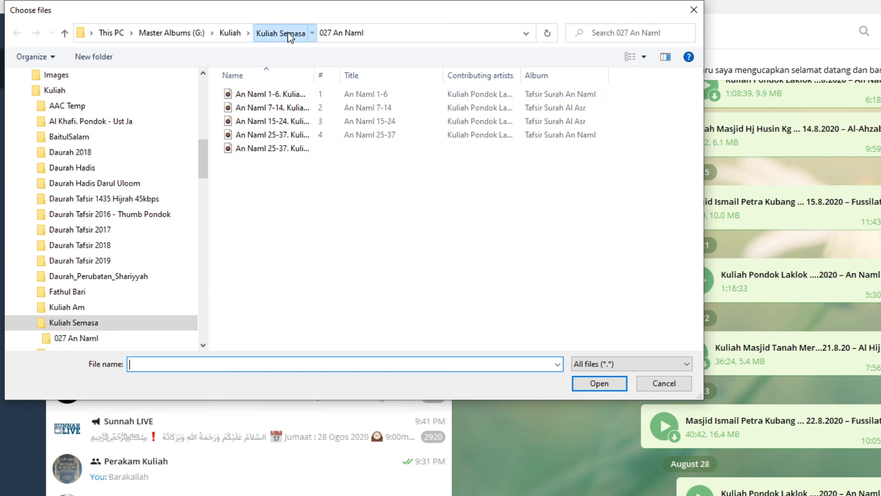
scroll(263, 144, up, 1)
scroll(263, 144, up, 3)
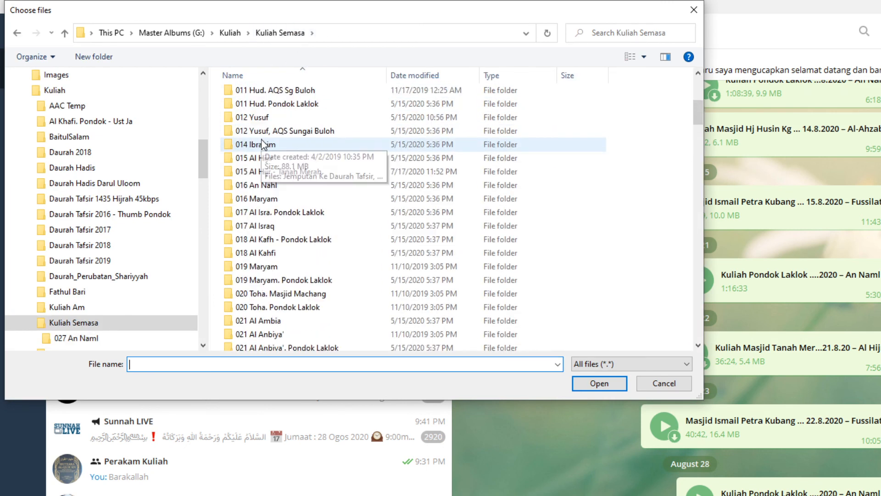
double_click(263, 118)
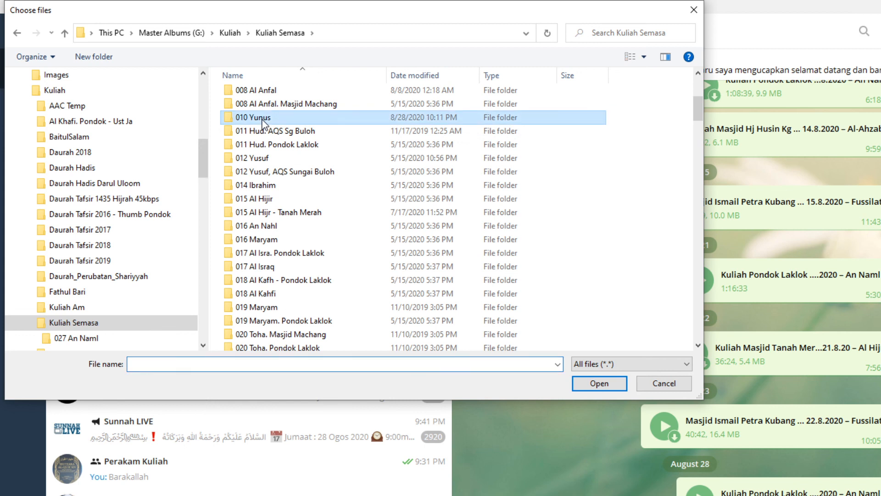
Step: Attach the Yunus 1-4 MP3 and send it to the group
click(265, 95)
click(597, 383)
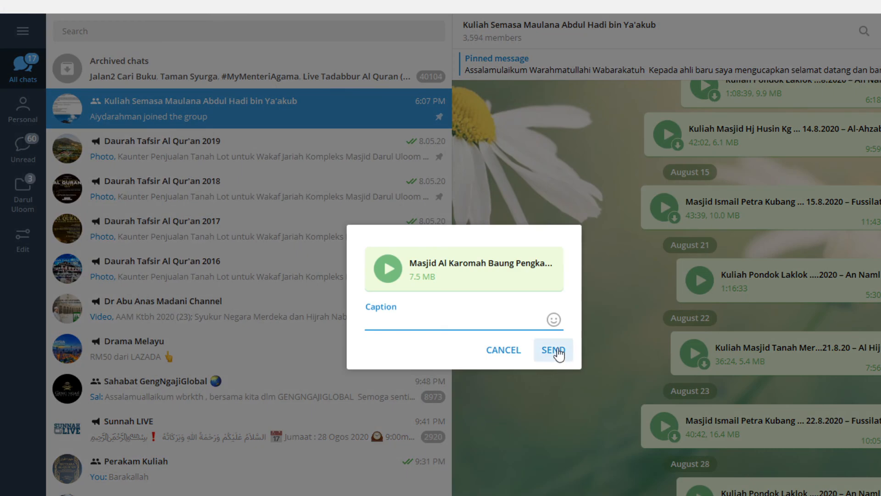
click(555, 352)
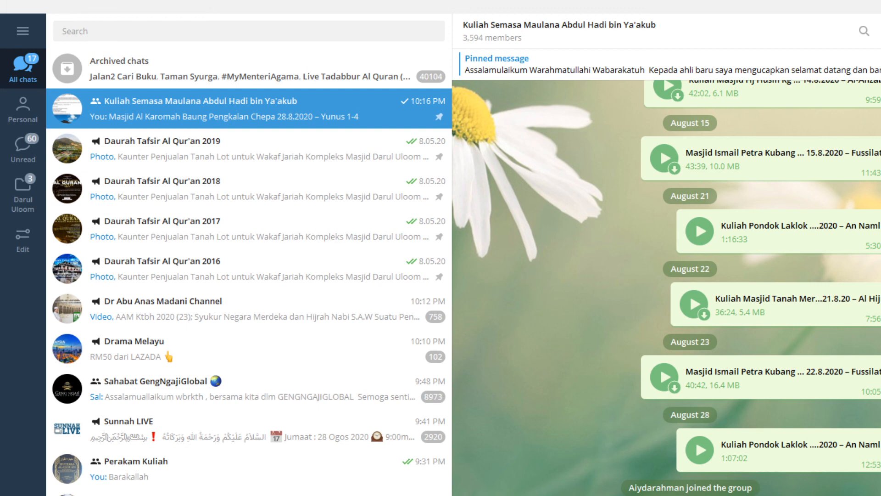
Step: Close Telegram and minimize Mp3tag so the Adobe Audition waveform is in front
click(880, 7)
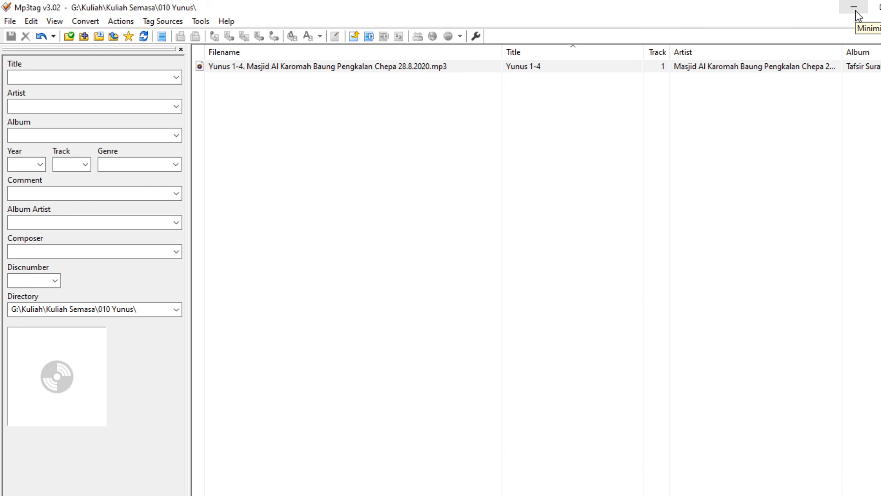
click(856, 12)
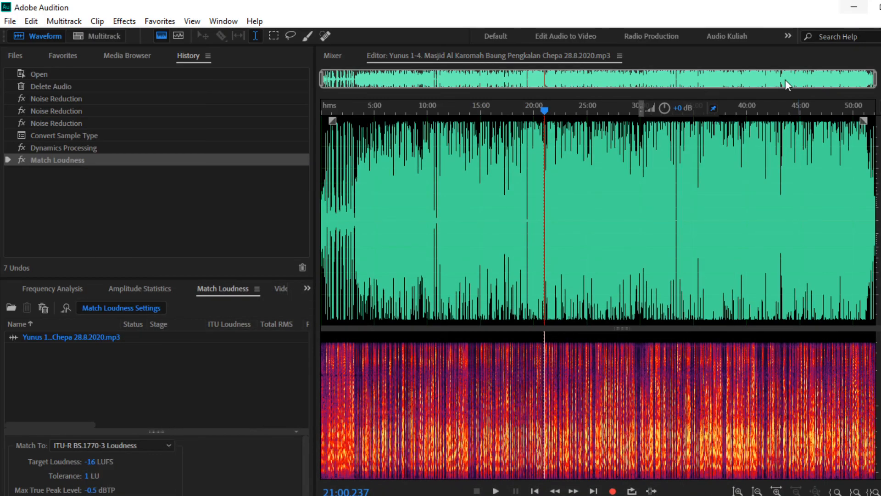